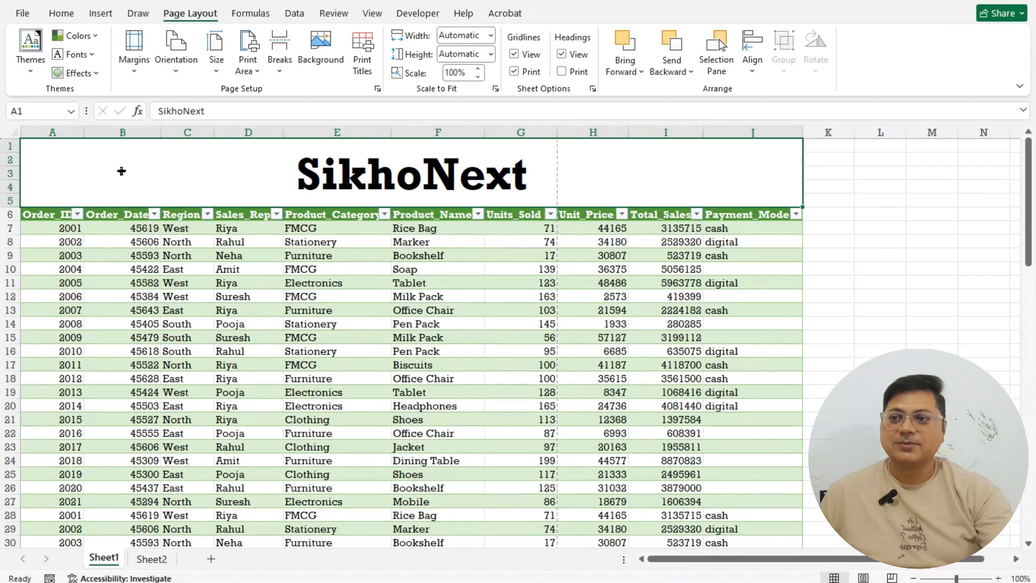
Select the whole sales table on Sheet1 and apply the Gallery theme to the workbook
left_click(126, 214)
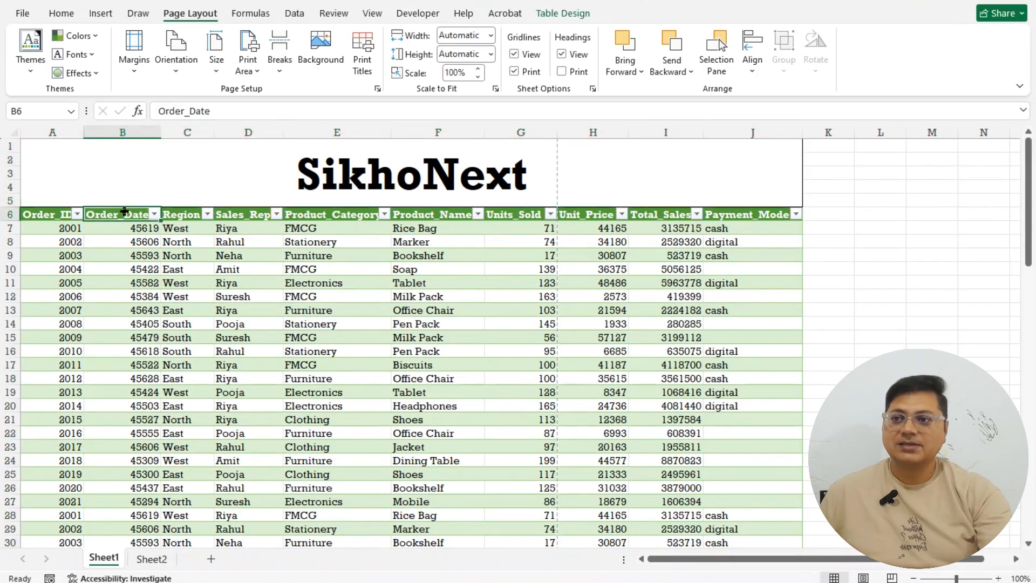
key("ctrl+a")
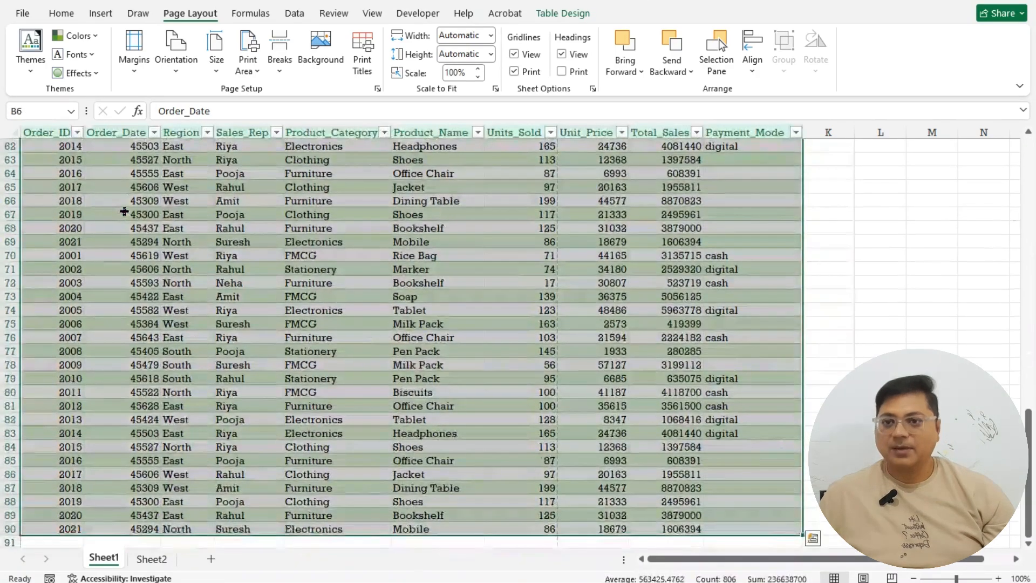
left_click(32, 71)
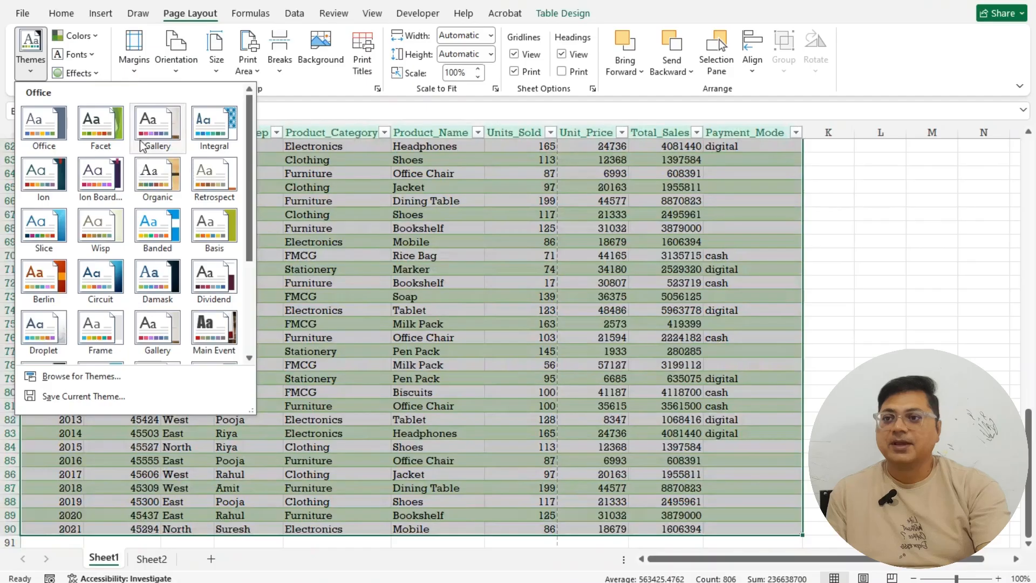
left_click(143, 131)
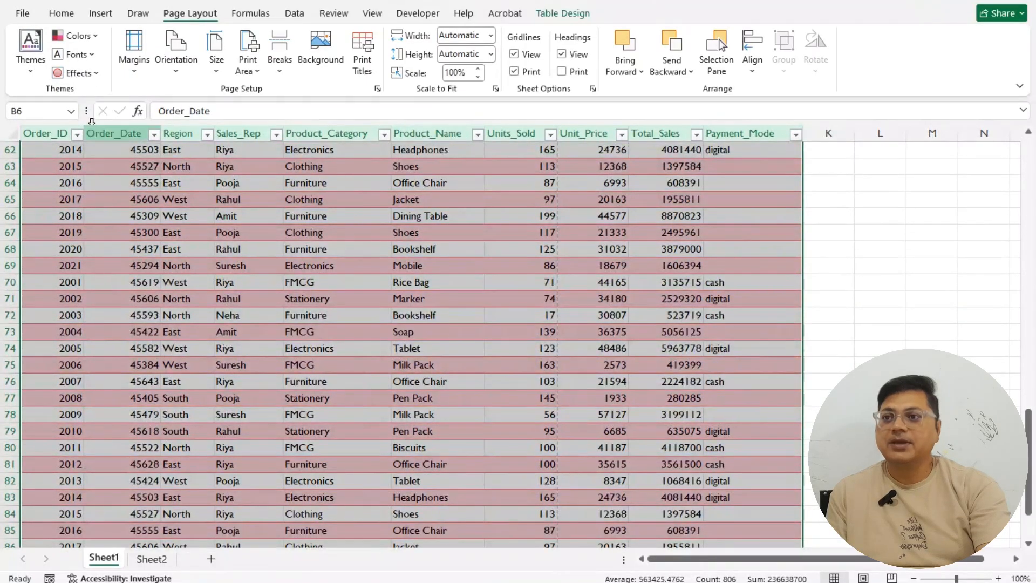
Apply the Banded theme to the workbook
left_click(96, 37)
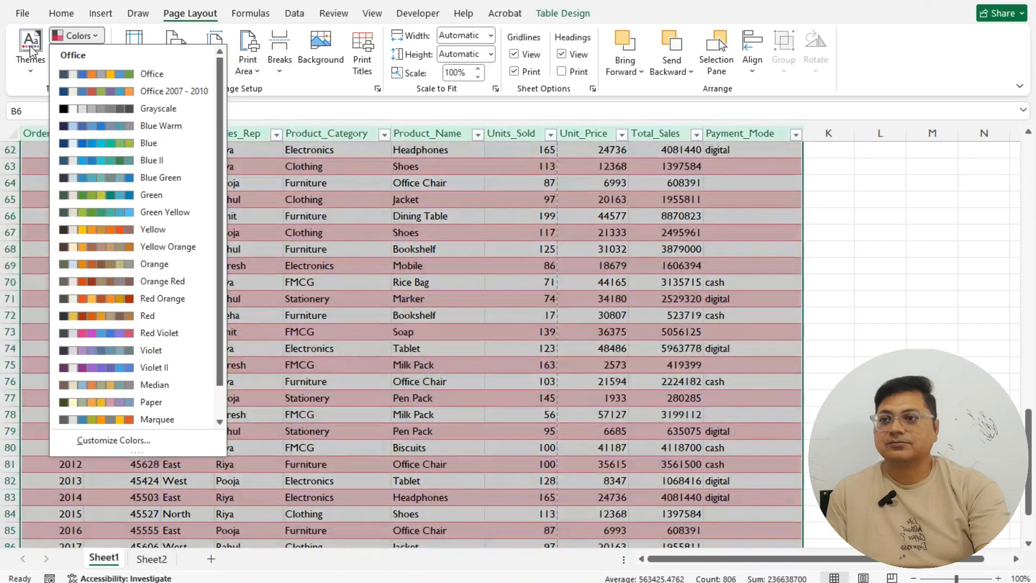
left_click(31, 46)
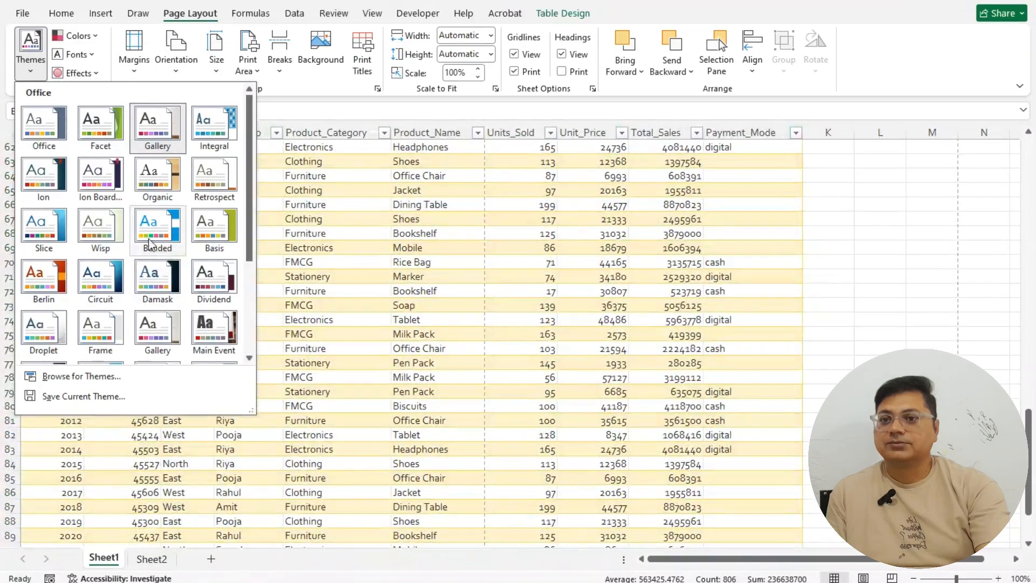
left_click(150, 244)
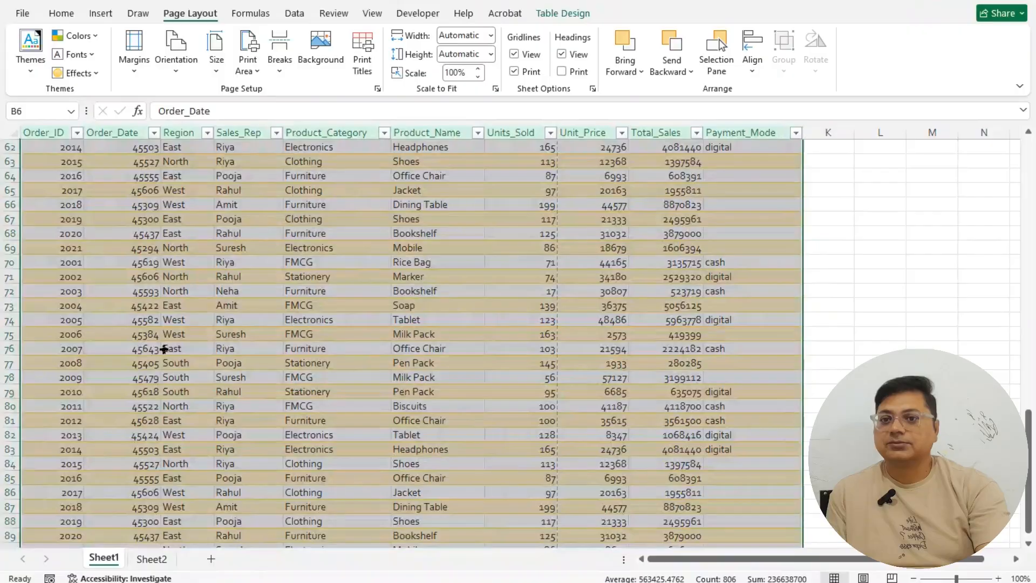
Change the theme colours to the Green set, deselect the table and return to the start of the sheet
left_click(94, 37)
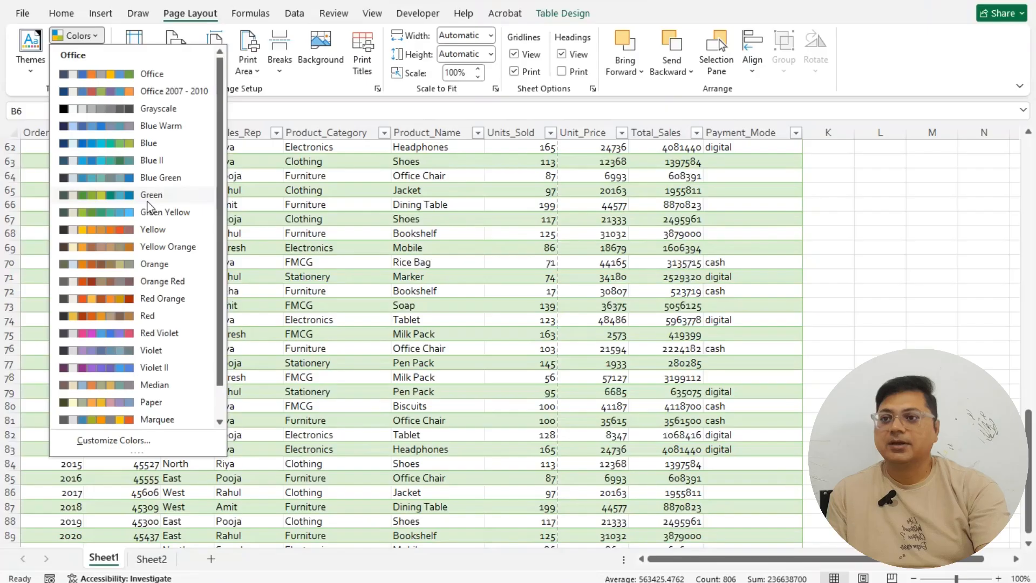
left_click(157, 215)
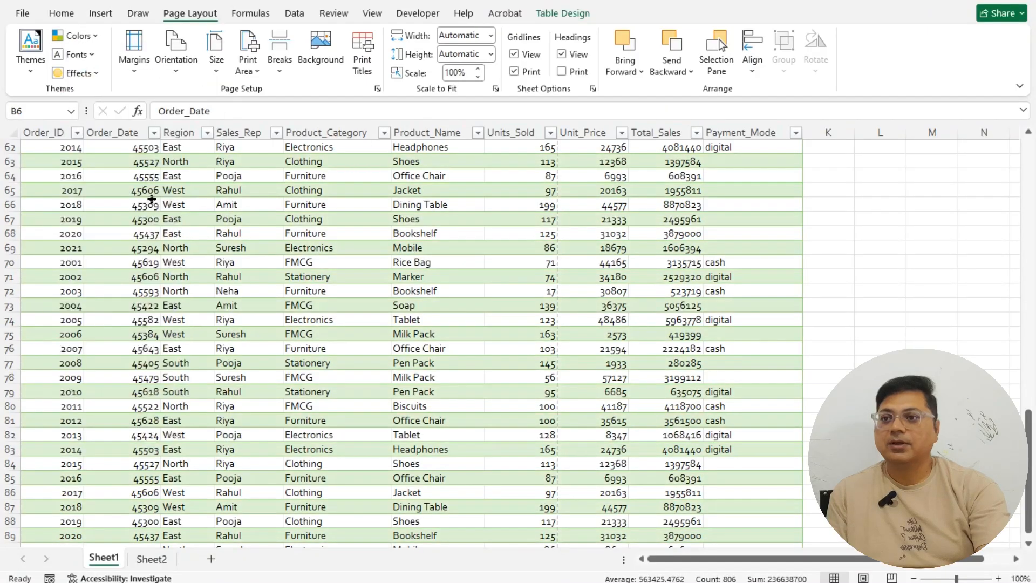
left_click(491, 277)
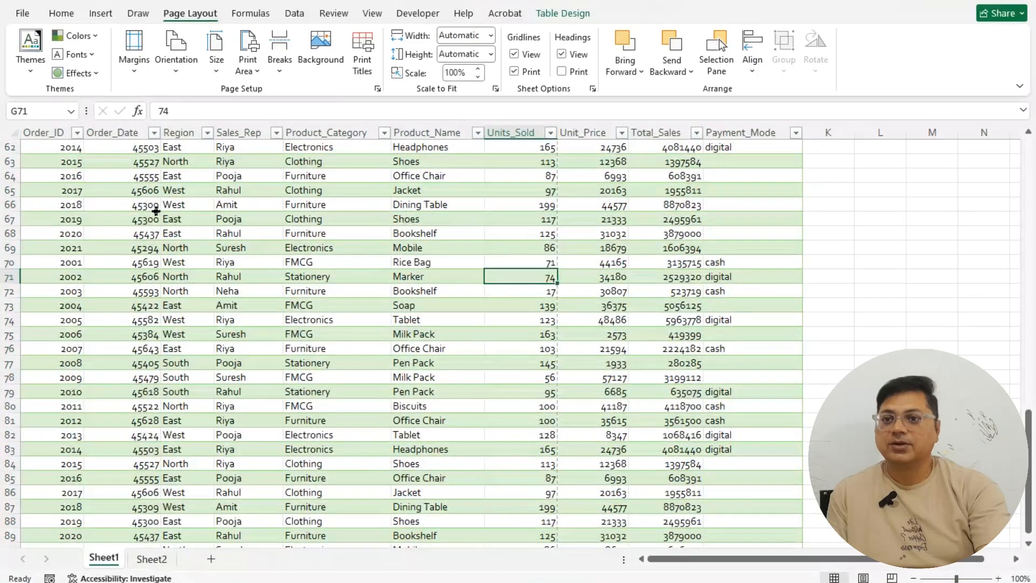
scroll(254, 236, "up", 9)
scroll(253, 235, "up", 5)
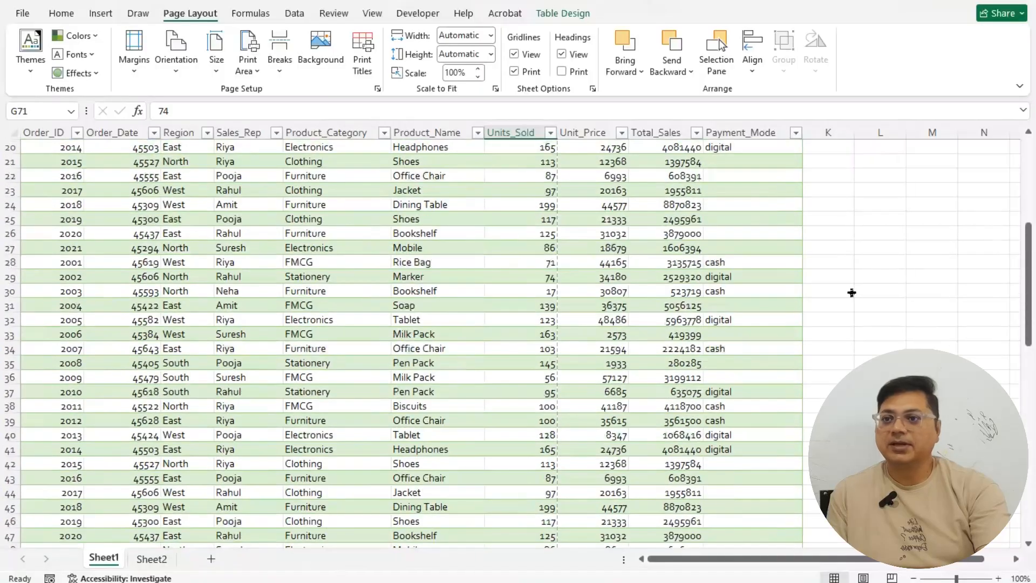
left_click_drag(1031, 330, 1033, 186)
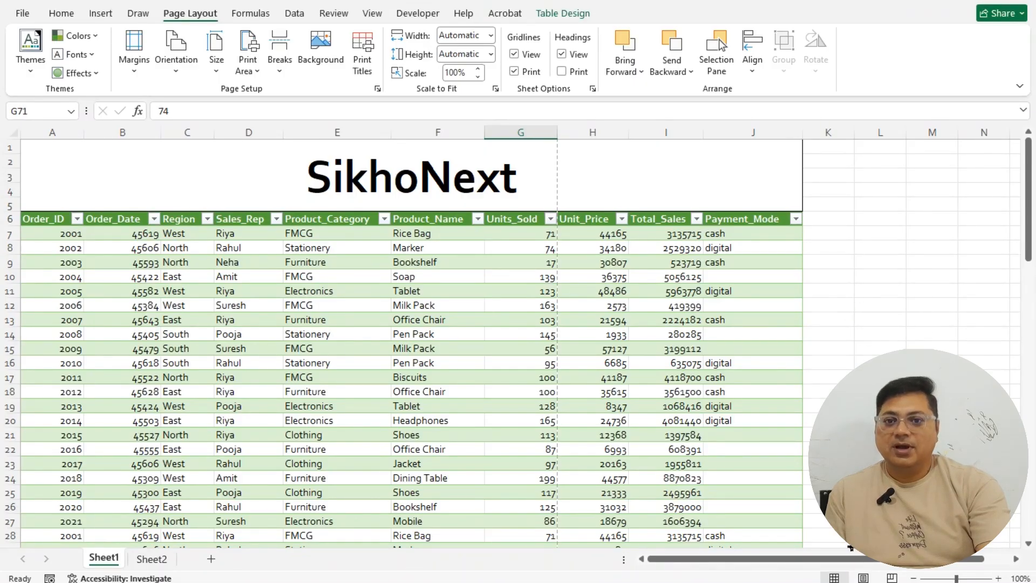
left_click(98, 77)
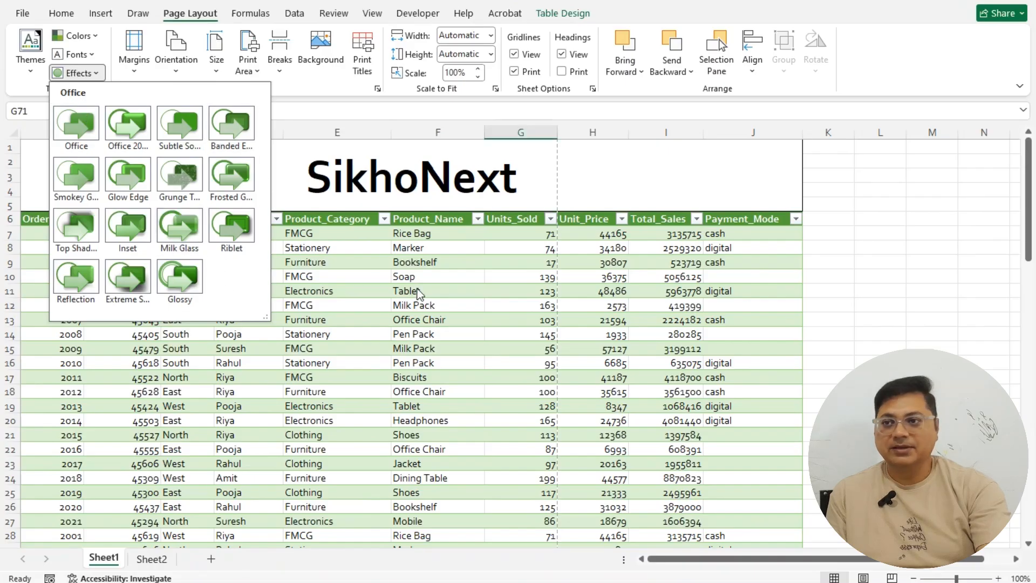
left_click(760, 331)
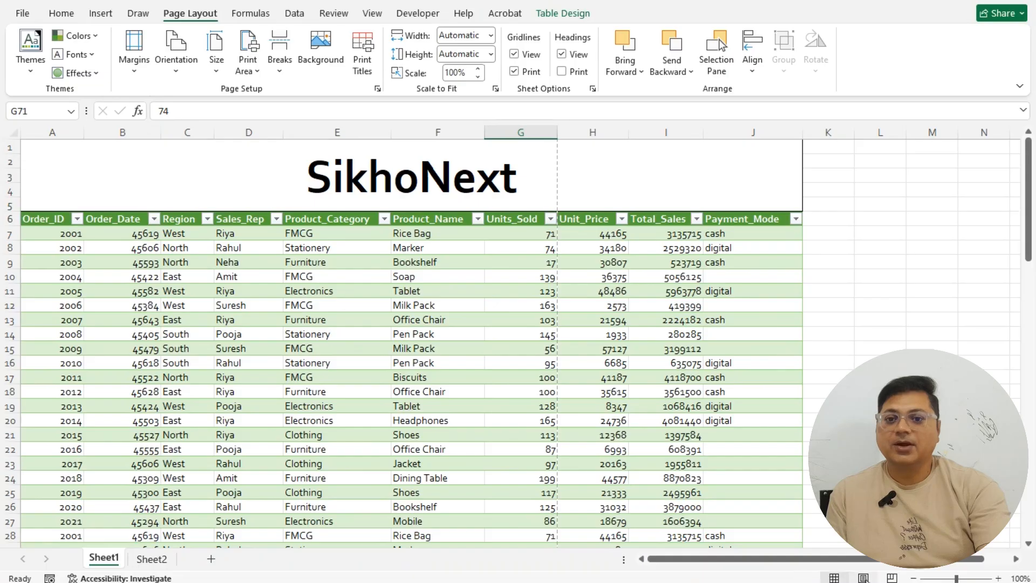
Switch Sheet1 to Page Layout view and look over how the table is divided into pages
left_click(863, 578)
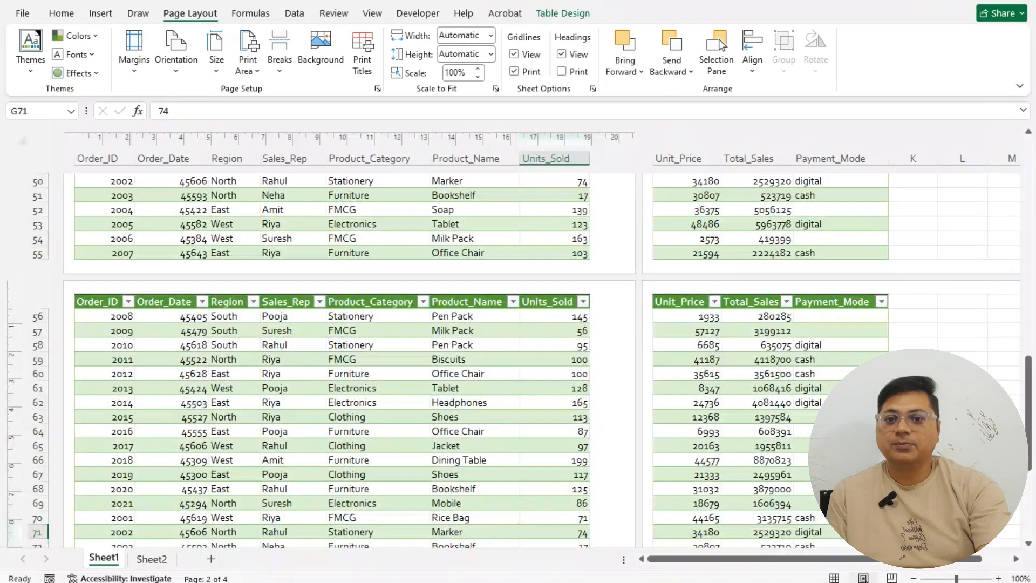
scroll(518, 360, "up", 1)
left_click_drag(1030, 409, 1034, 208)
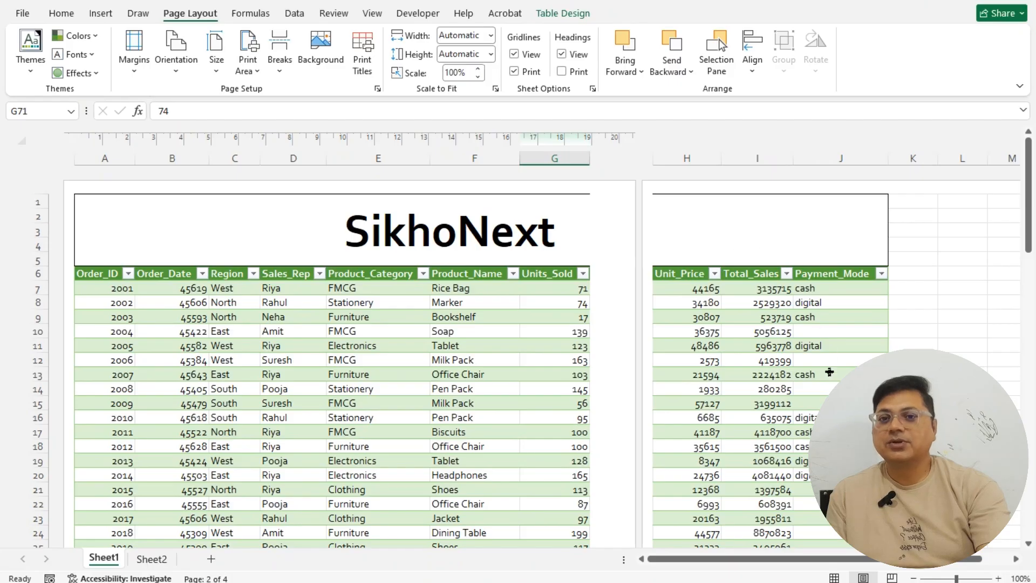
scroll(830, 373, "down", 9)
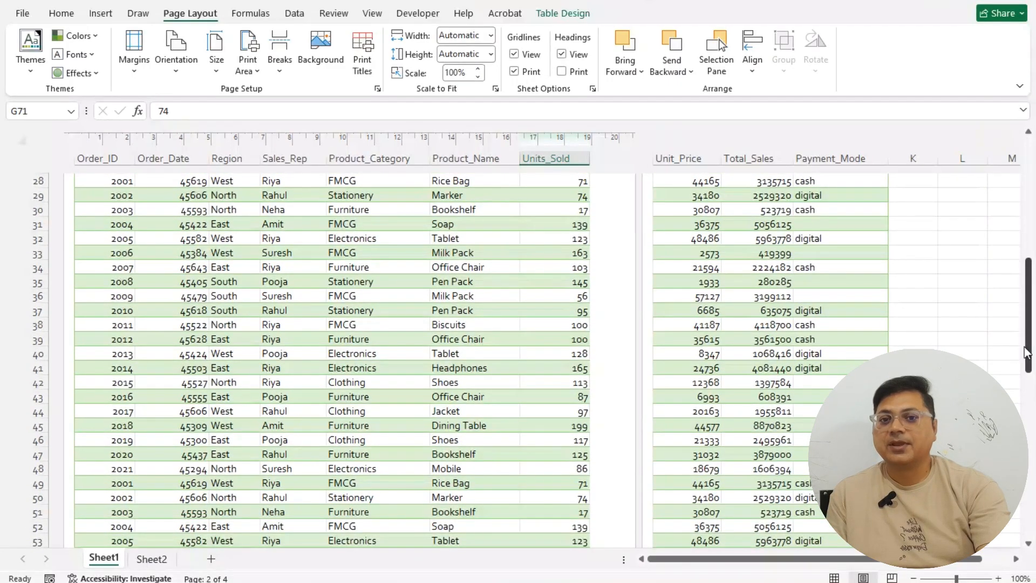
left_click_drag(1027, 351, 1030, 226)
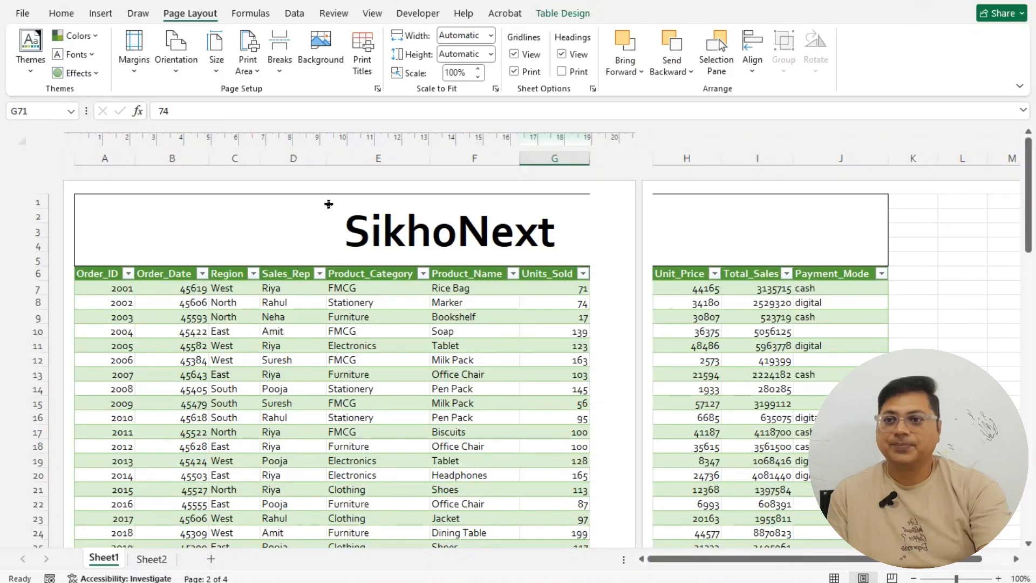
Apply the Normal margin preset to Sheet1 and check its pages in the print preview
left_click(134, 51)
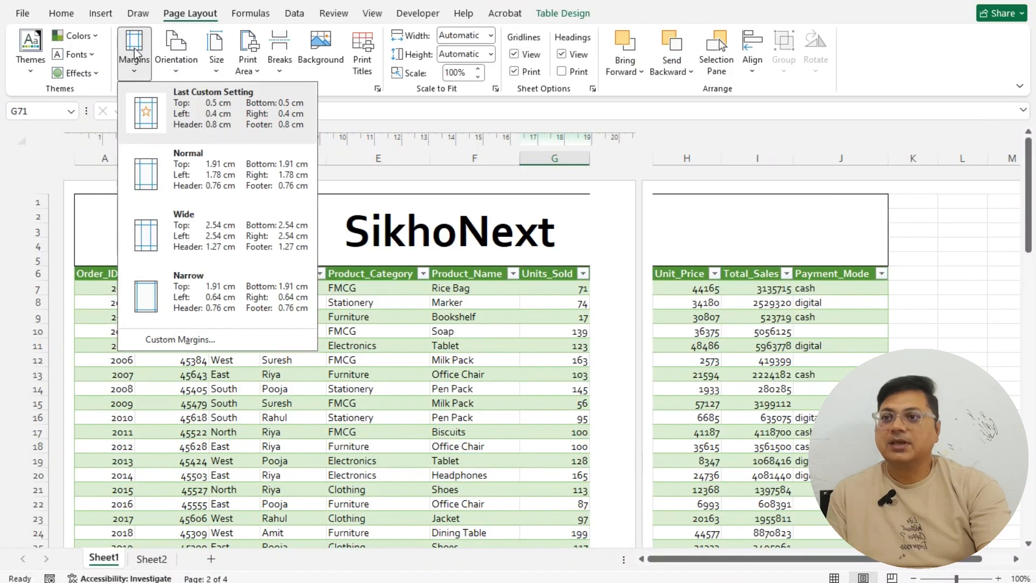
left_click(180, 174)
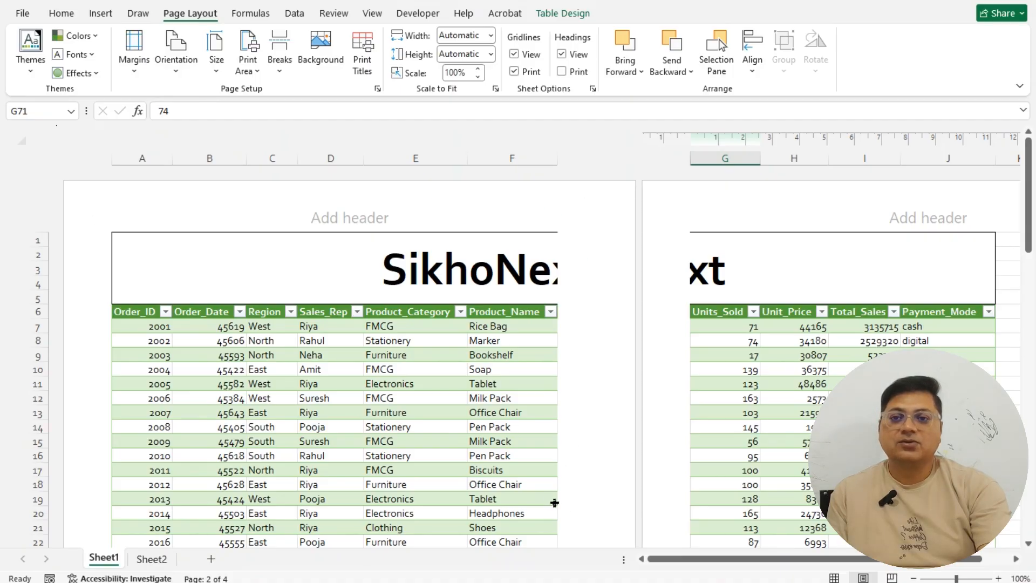
scroll(551, 486, "down", 2)
scroll(548, 474, "down", 1)
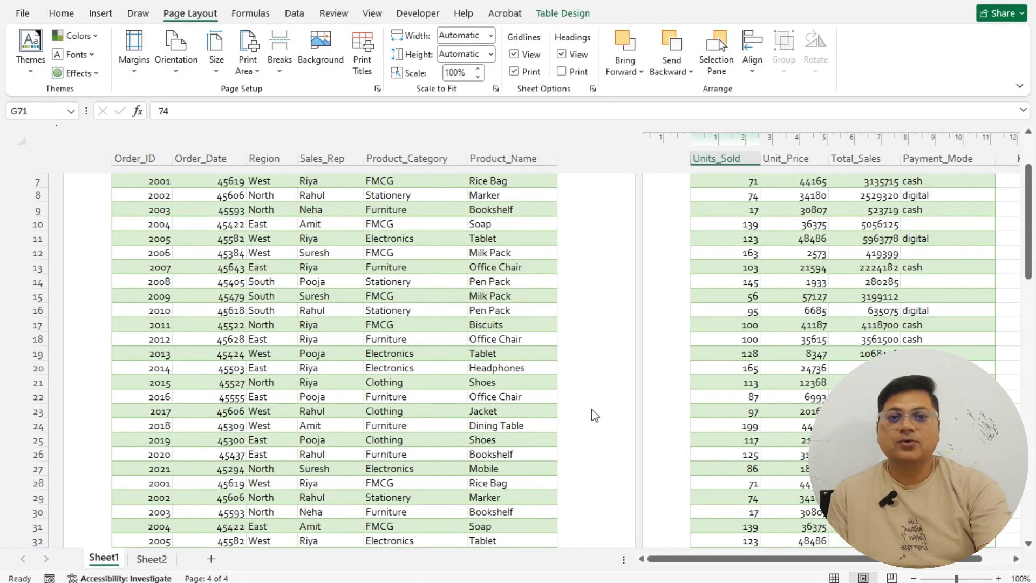
scroll(591, 410, "up", 3)
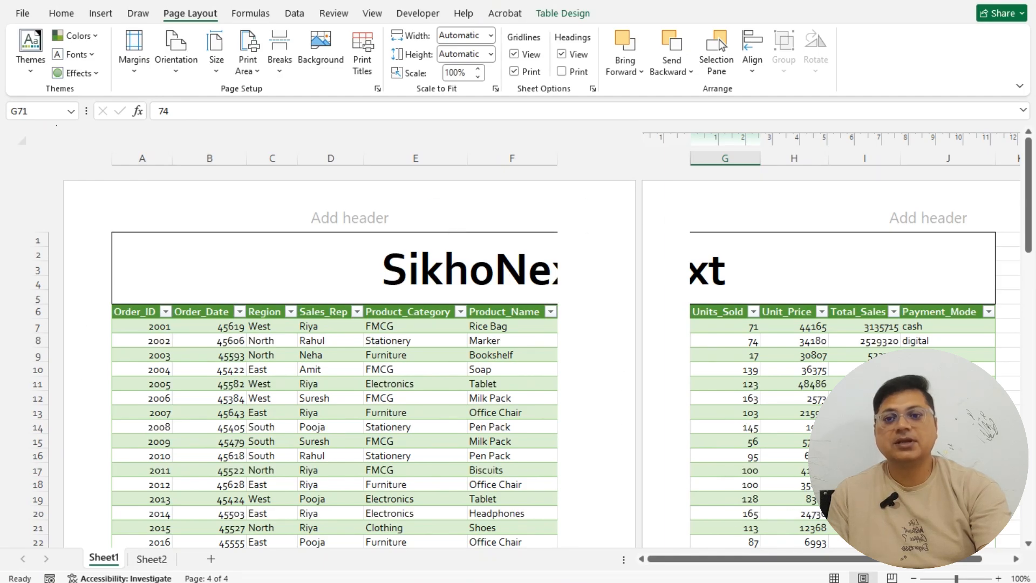
left_click(23, 14)
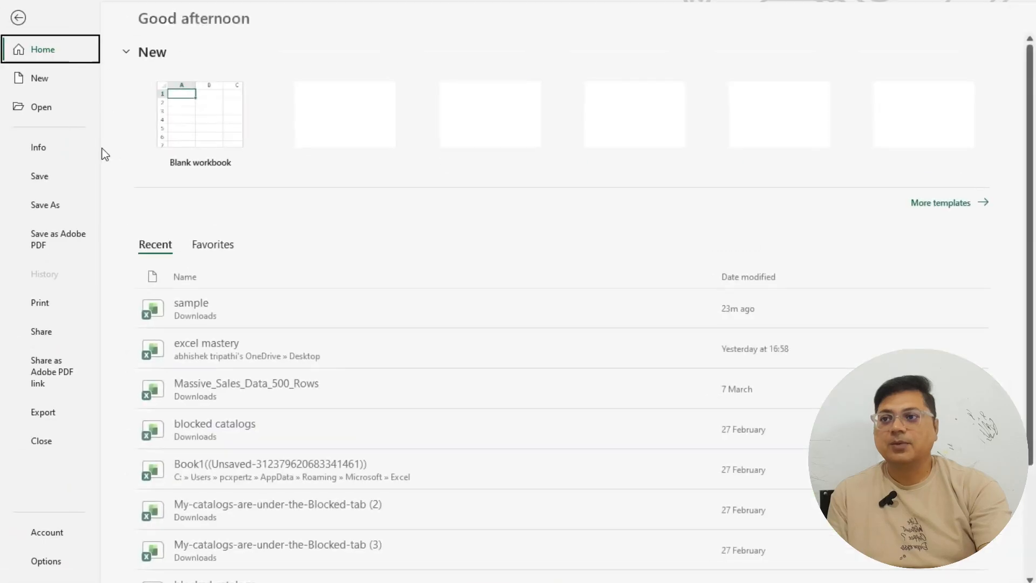
left_click(42, 303)
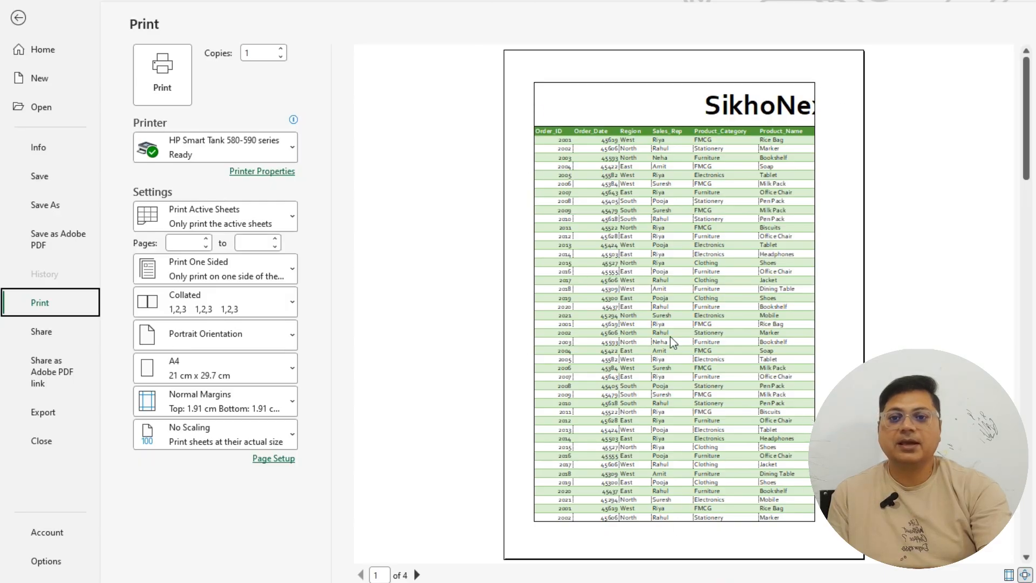
left_click(20, 19)
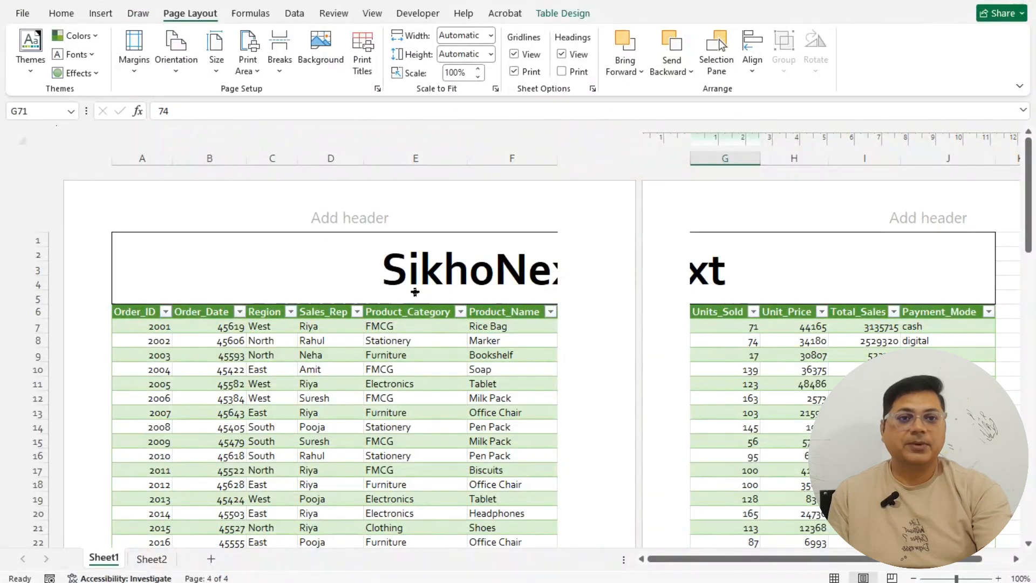
Apply the Narrow margin preset to Sheet1 and check the page in the print preview
left_click(134, 56)
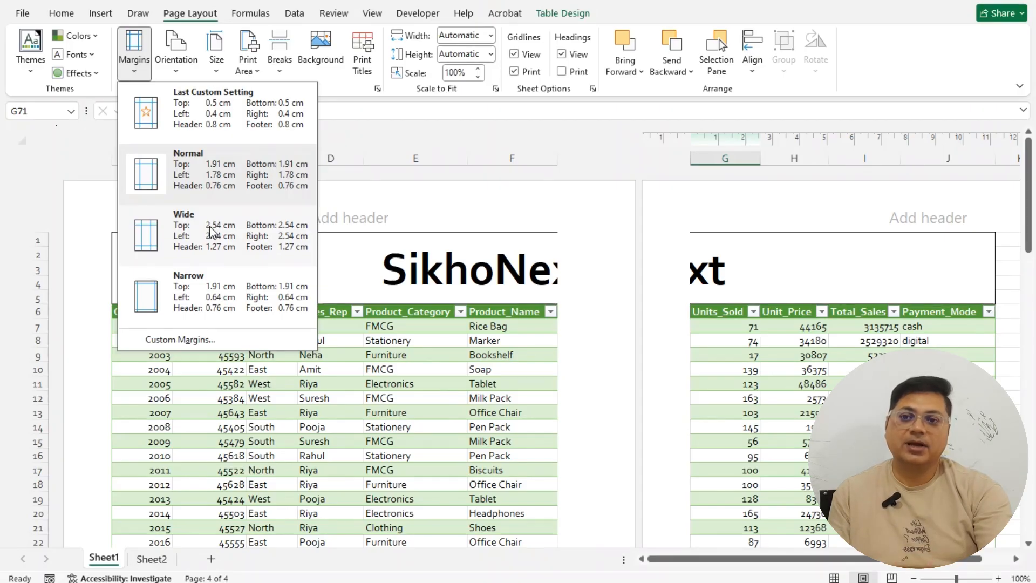
left_click(186, 287)
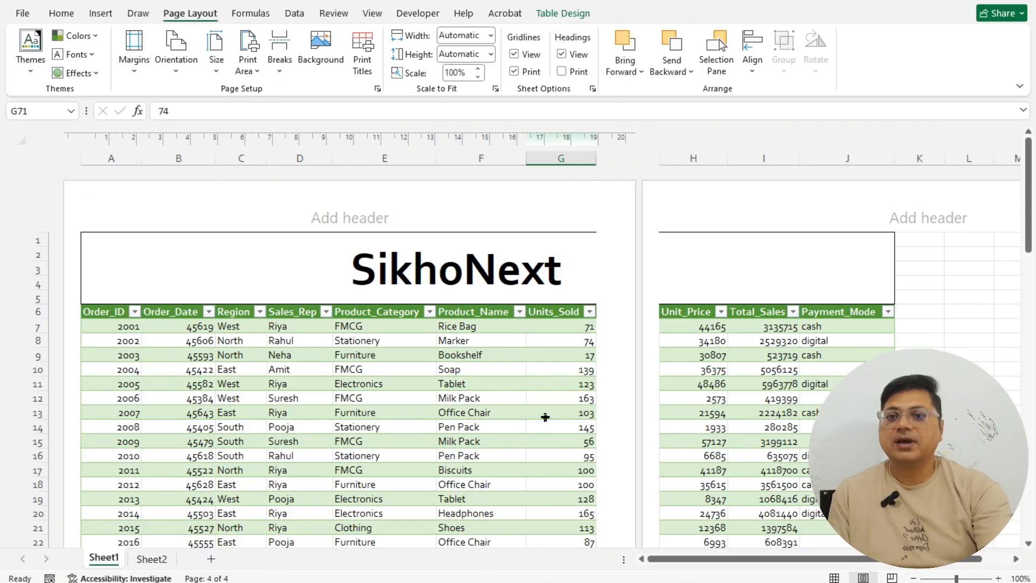
left_click(22, 13)
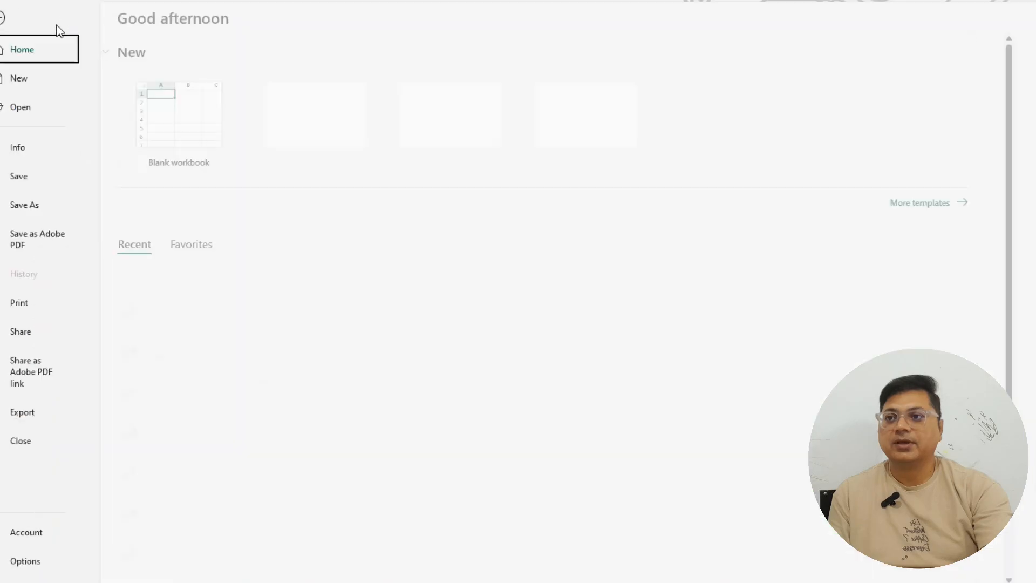
left_click(40, 303)
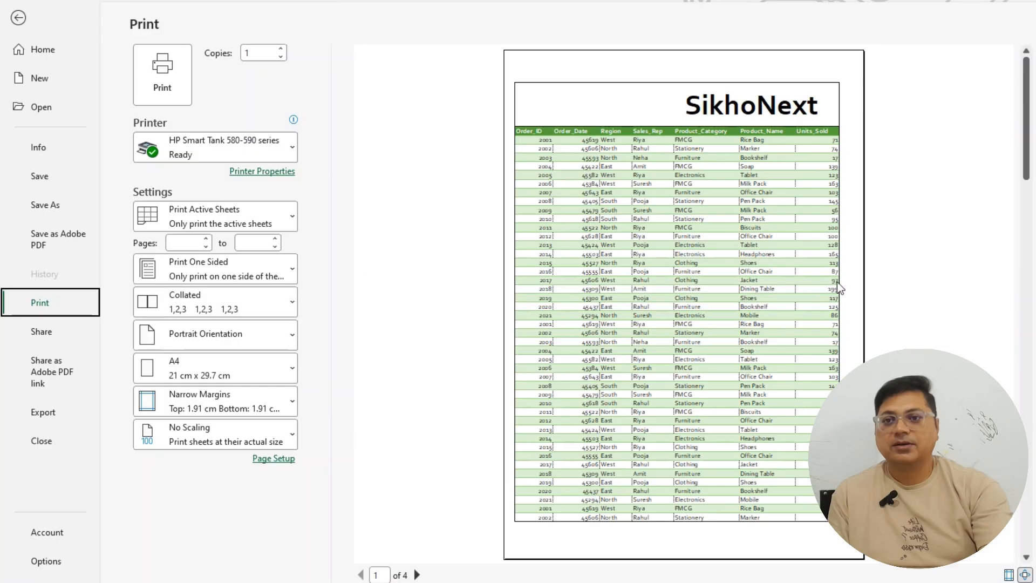
left_click(17, 19)
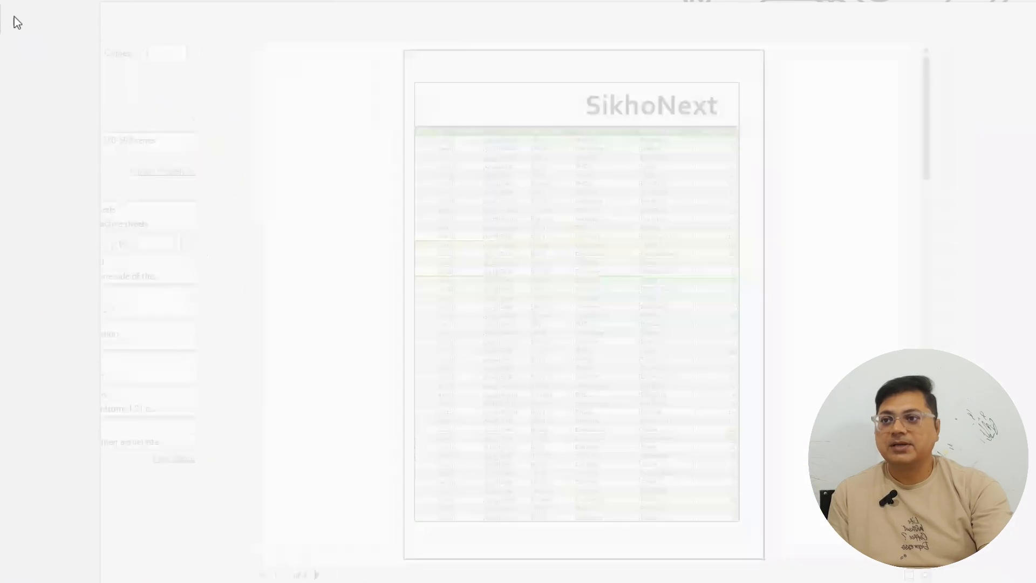
Open the custom margin settings for Sheet1 and set the top margin to 0.5 cm
left_click(140, 67)
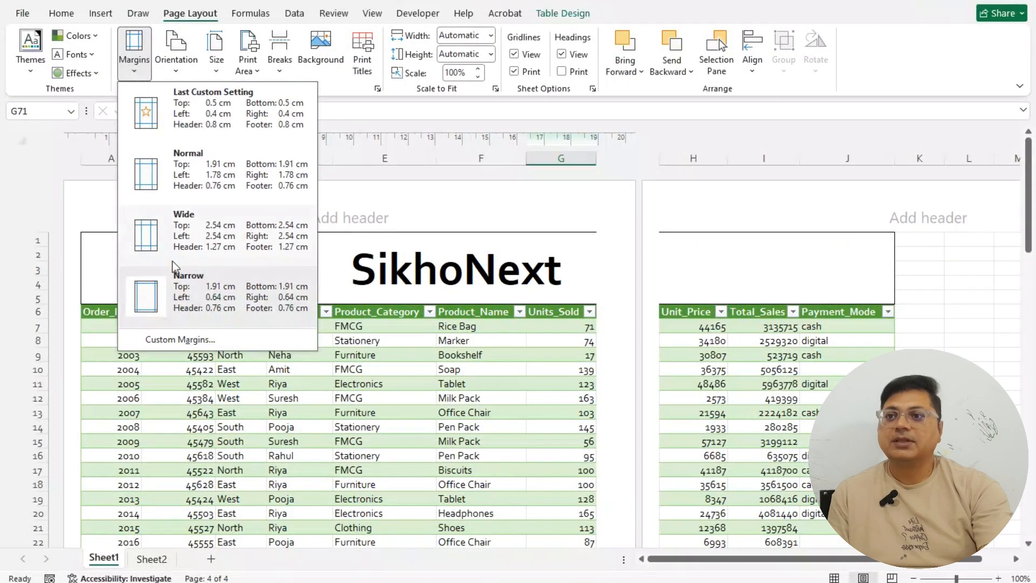
left_click(182, 341)
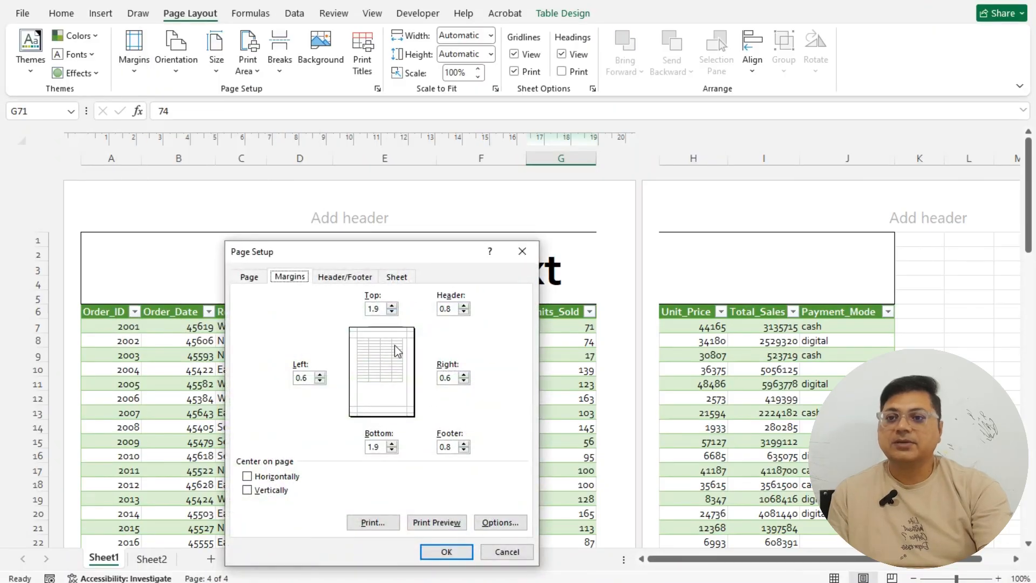
left_click(380, 309)
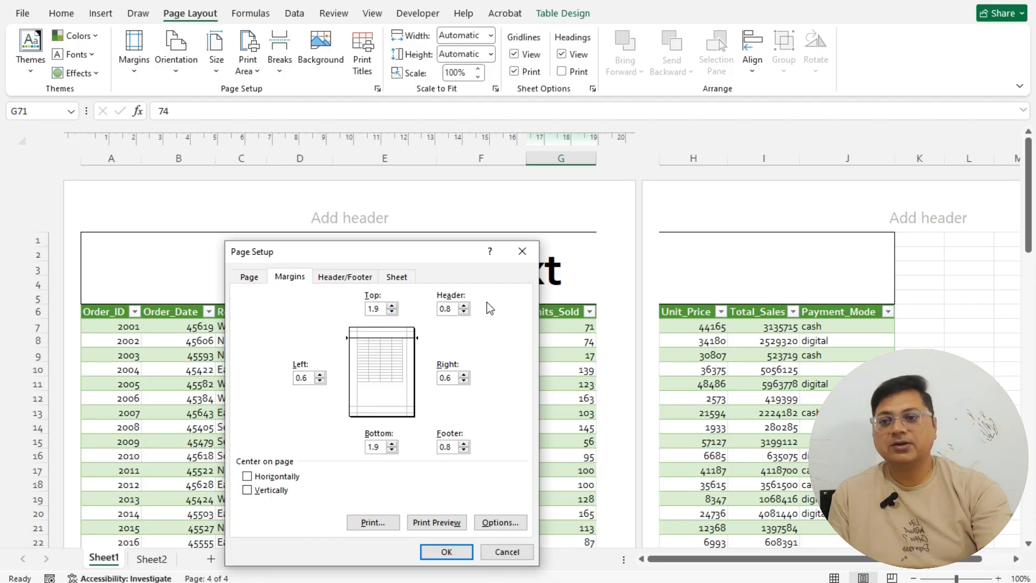
key("BackSpace")
key("BackSpace")
key("BackSpace")
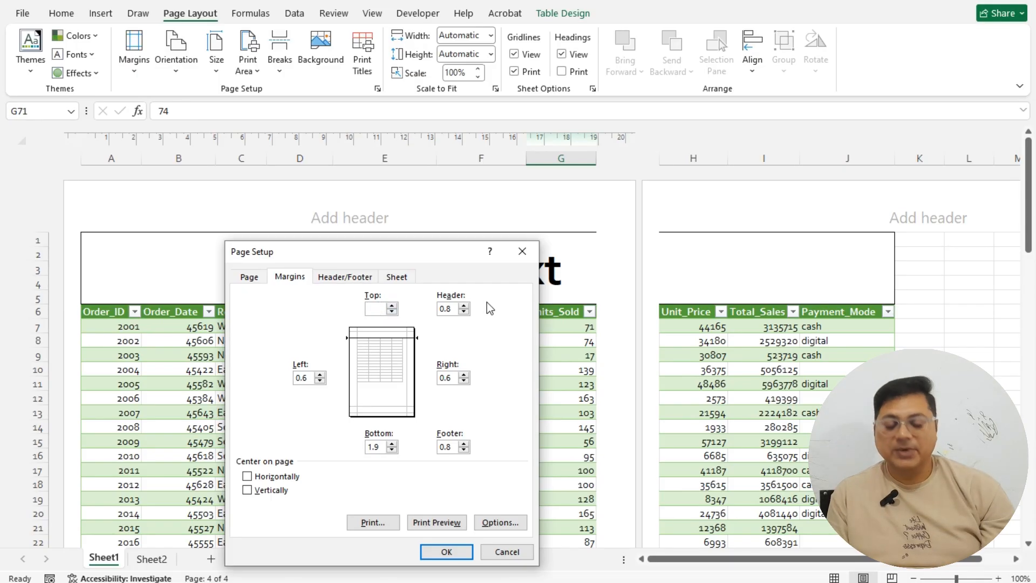
type("0")
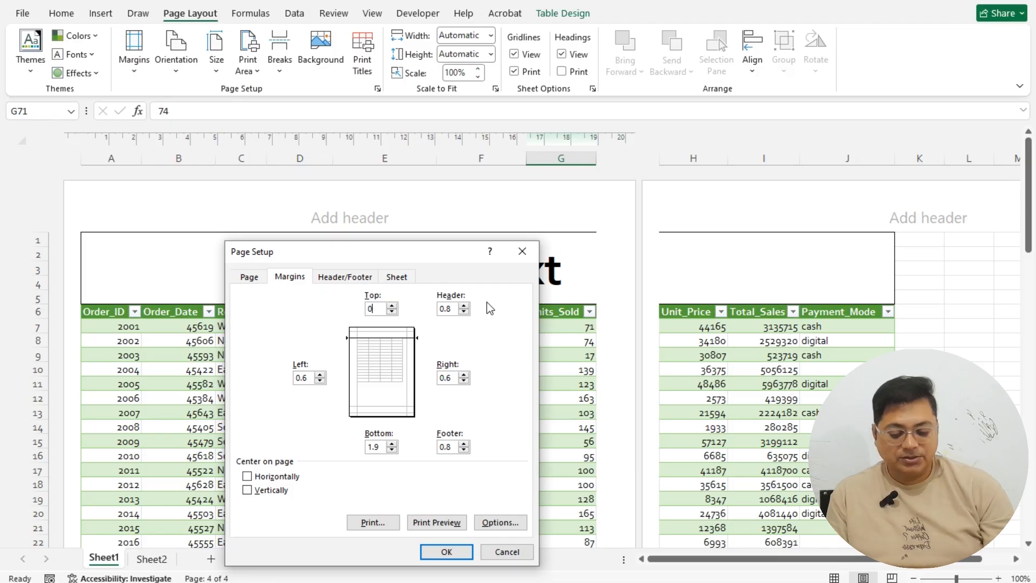
type(".5")
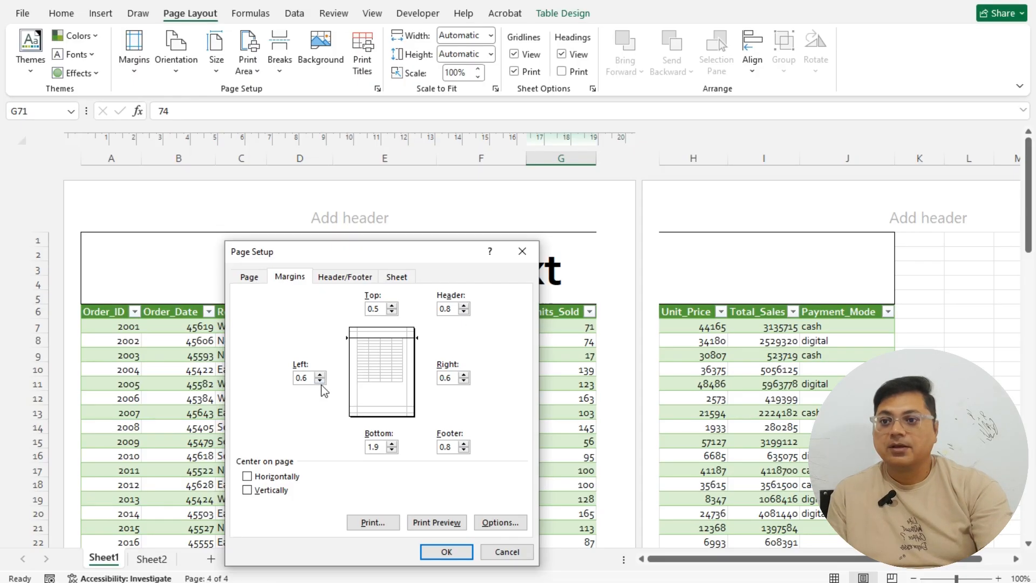
Set the bottom margin to 0.5 cm and check the page in the print preview
left_click(382, 448)
type("0.5")
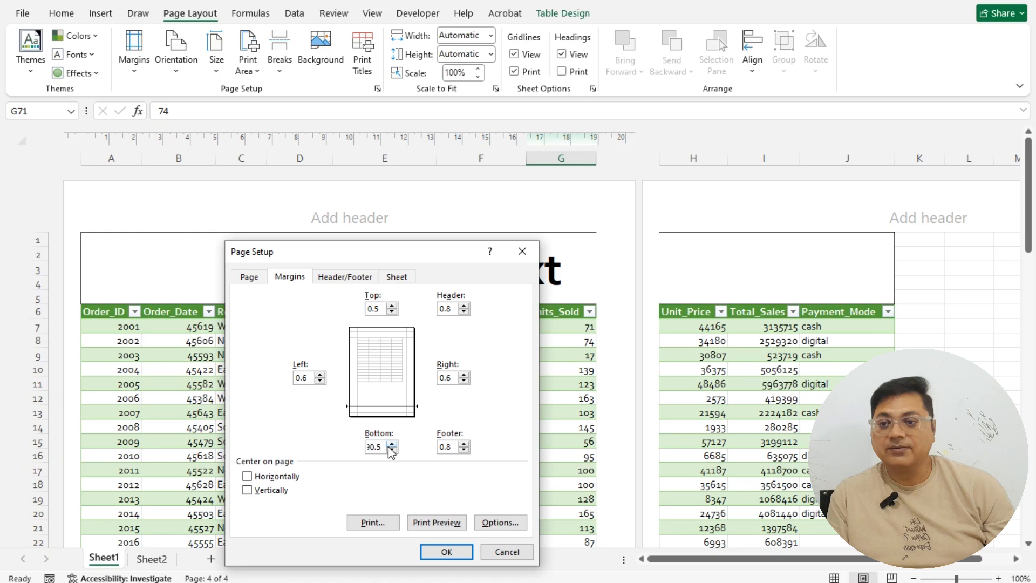
key("BackSpace")
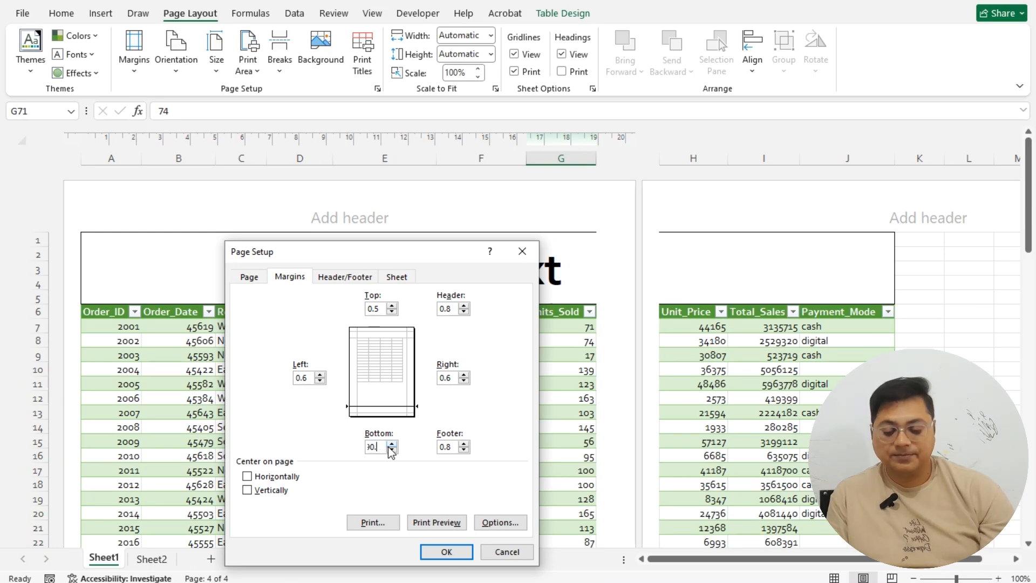
type("0.")
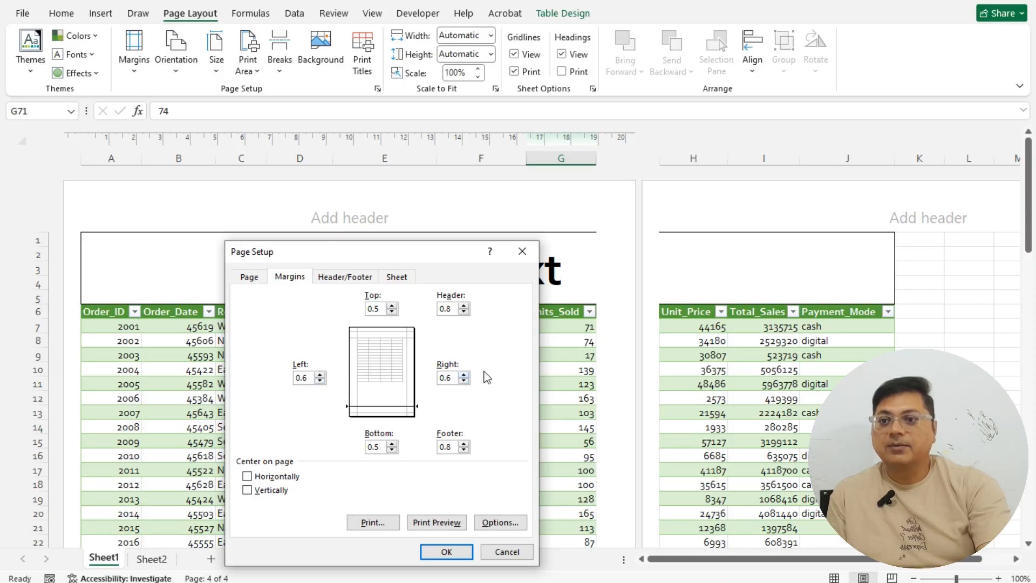
left_click(446, 523)
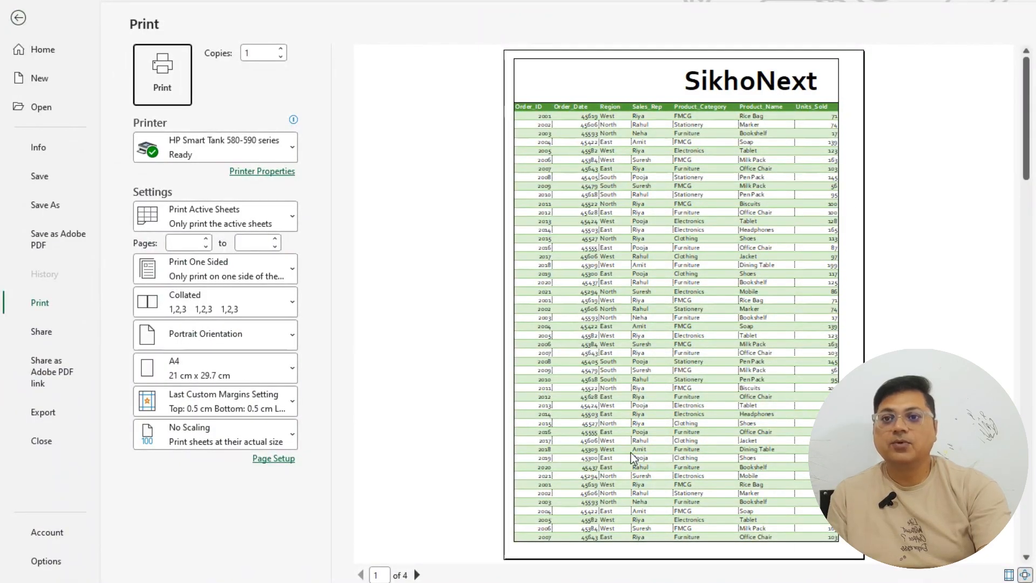
left_click(19, 20)
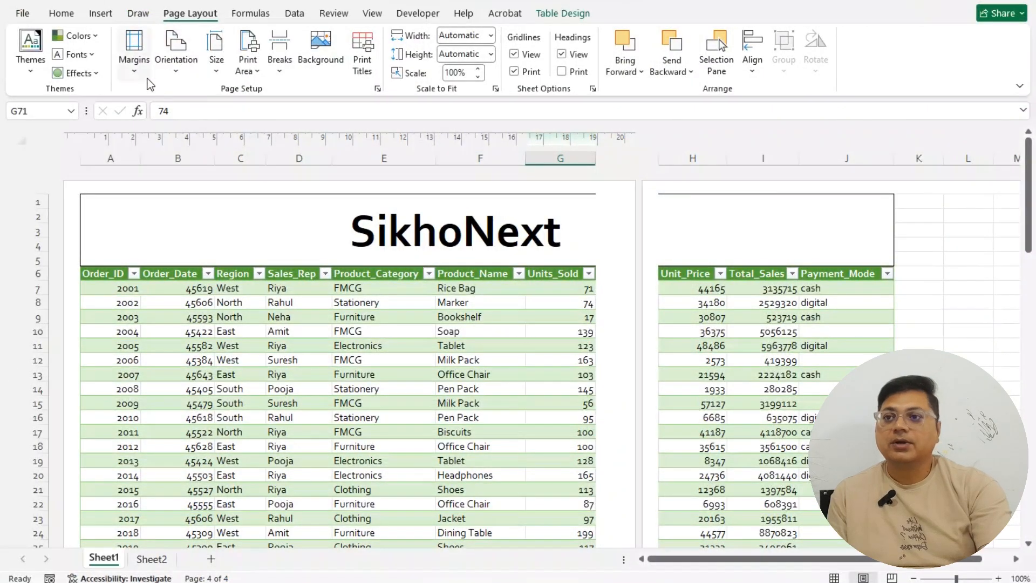
Set the custom header margin to 0.5 cm and footer margin to 0.3 cm, and check the page in the print preview
left_click(136, 57)
left_click(207, 340)
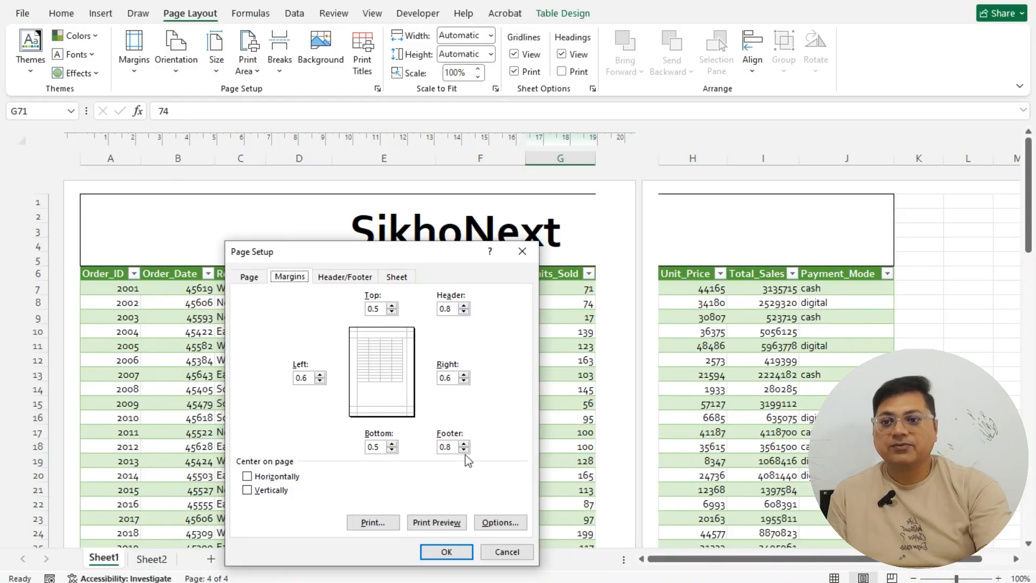
left_click(464, 313)
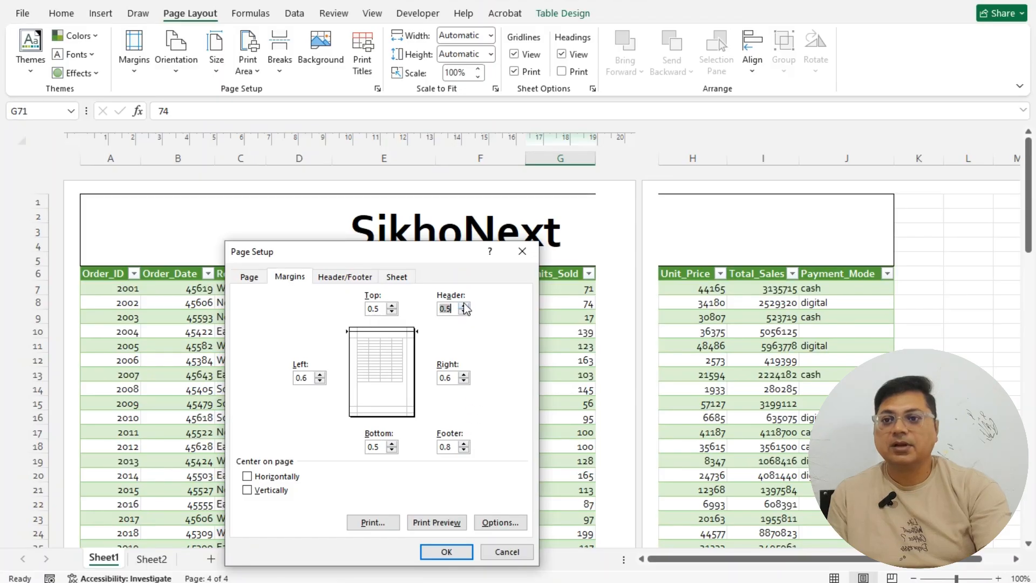
left_click(465, 451)
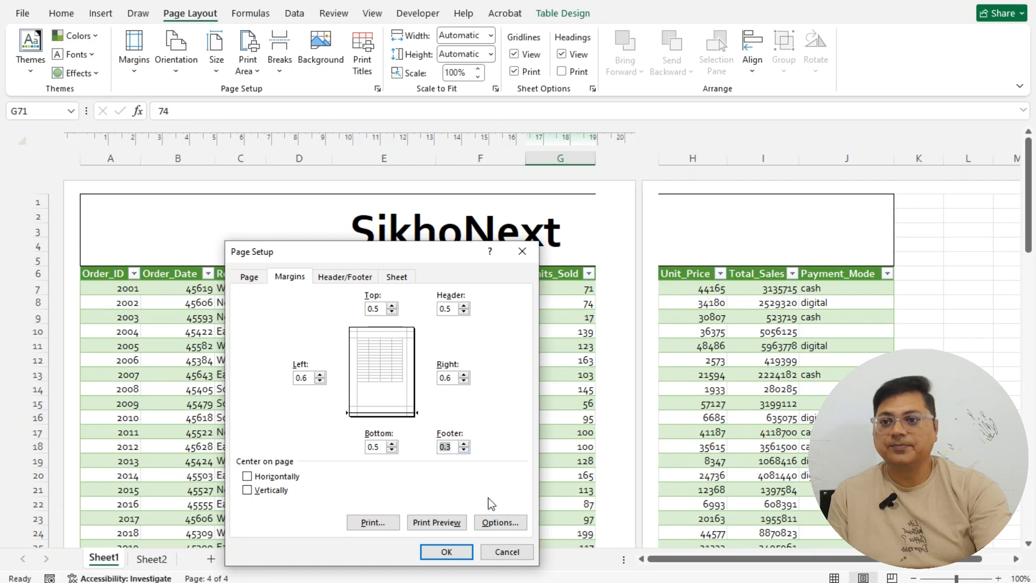
left_click(437, 522)
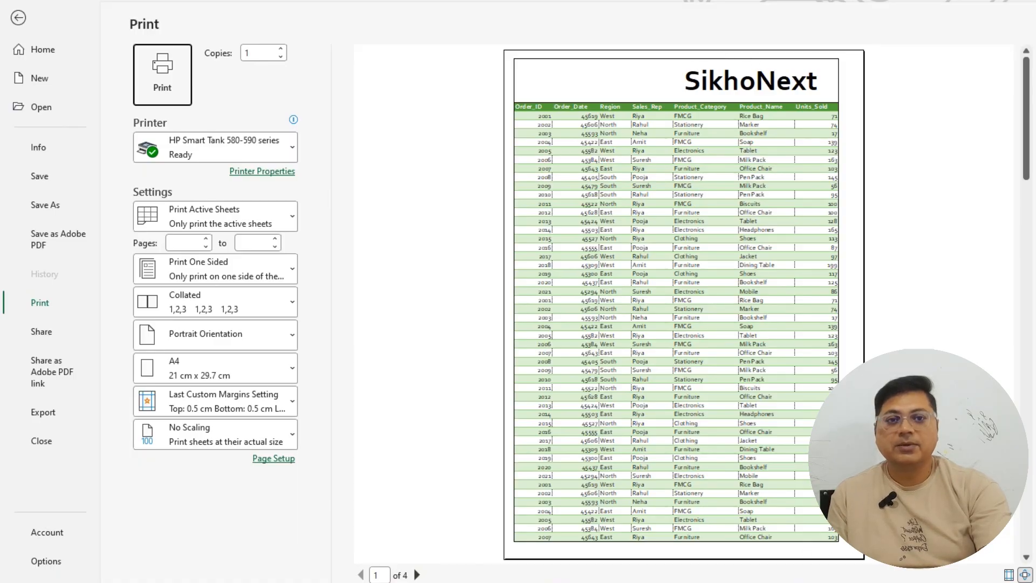
left_click(19, 22)
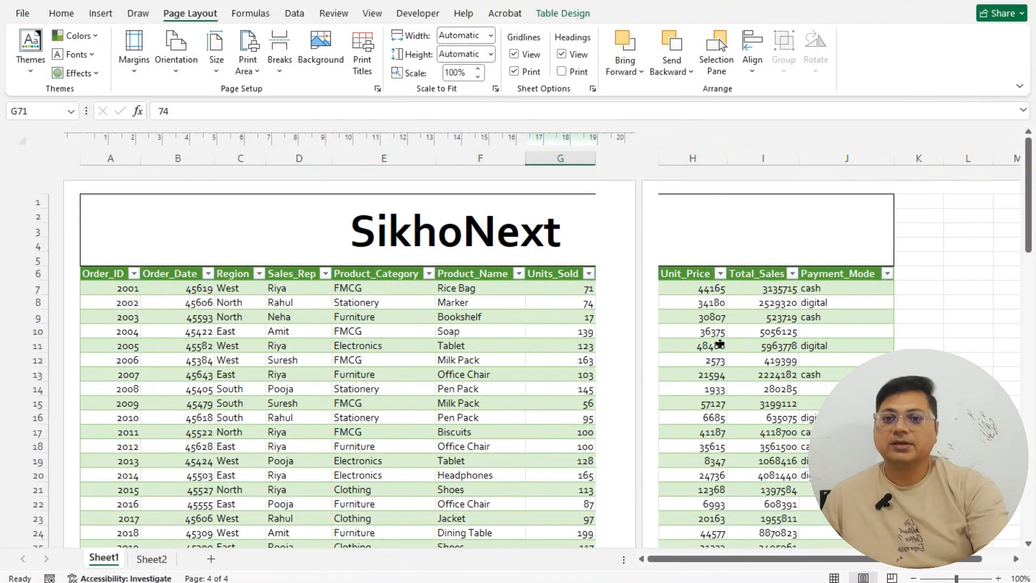
Look over the page divisions, switch Sheet1 back to Normal view and return to the start of the sheet
scroll(720, 344, "down", 10)
scroll(665, 347, "up", 10)
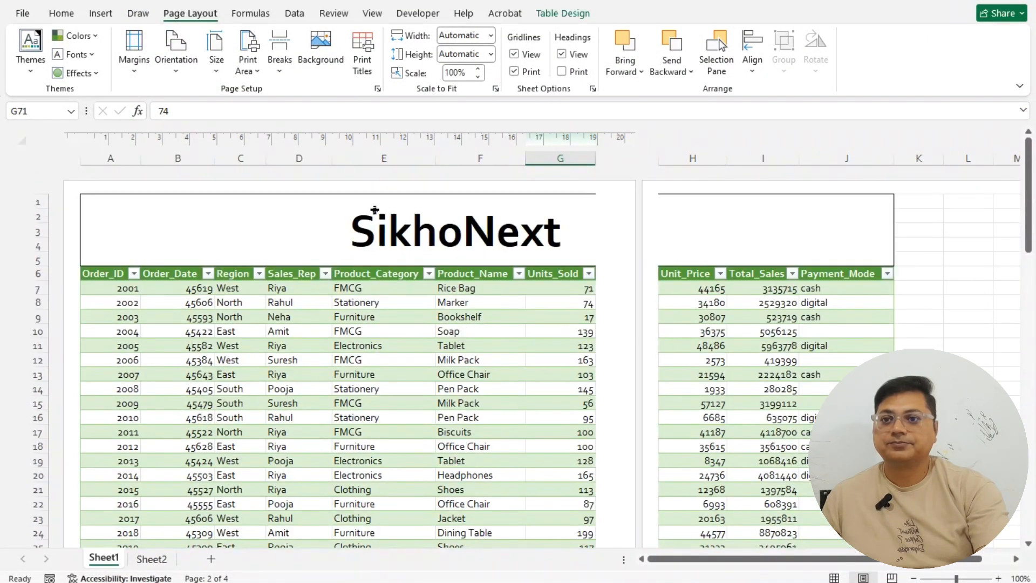
scroll(375, 210, "down", 15)
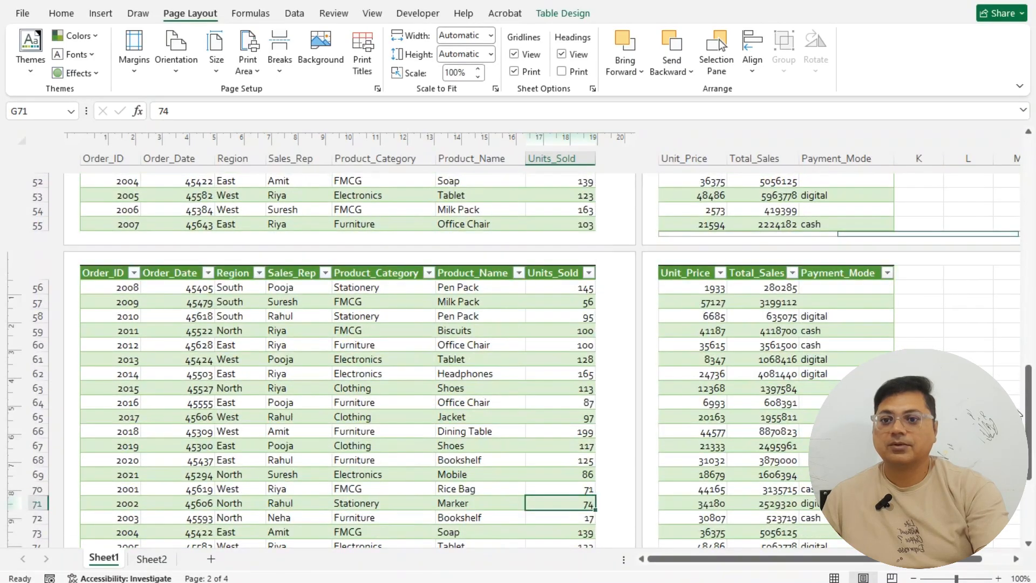
scroll(663, 326, "up", 15)
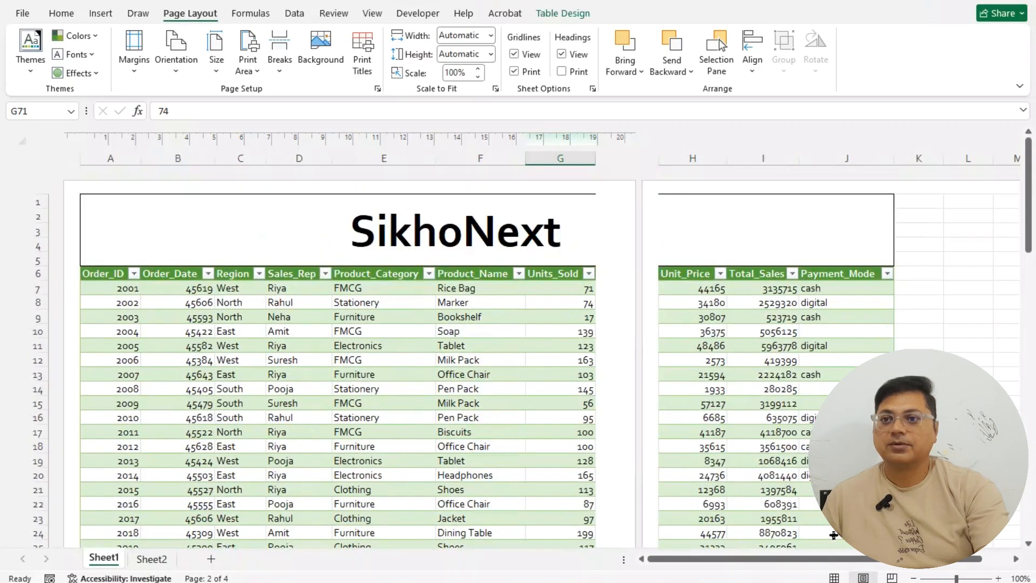
left_click(834, 578)
scroll(514, 412, "up", 1)
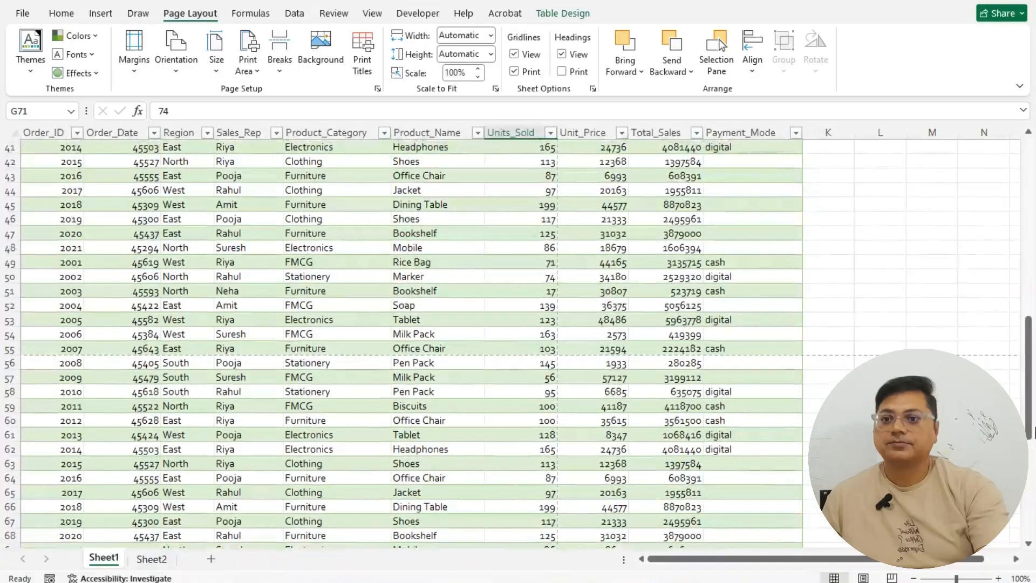
left_click_drag(1032, 432, 1033, 253)
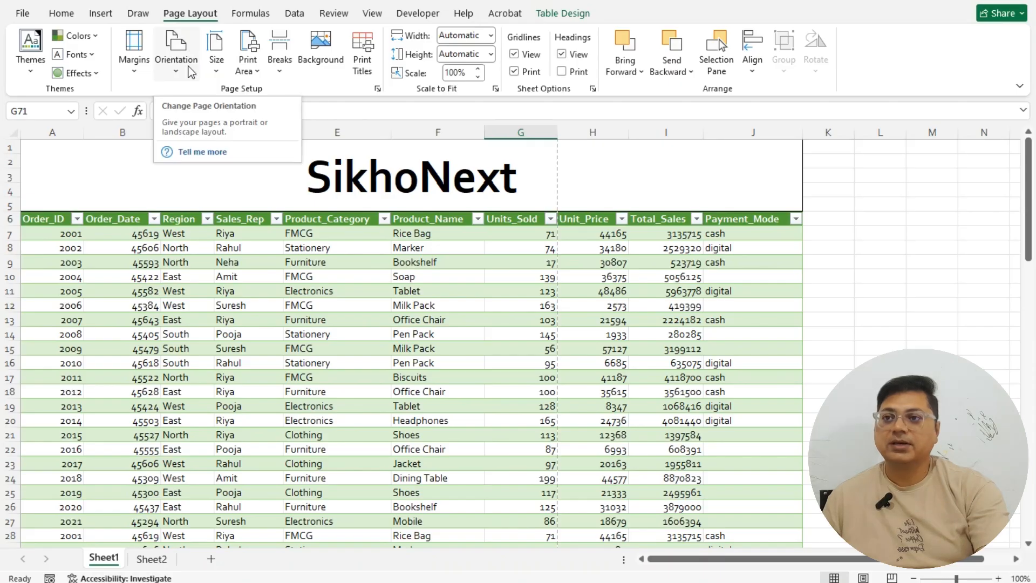
Change Sheet1's page orientation to Landscape and open the print preview
left_click(179, 56)
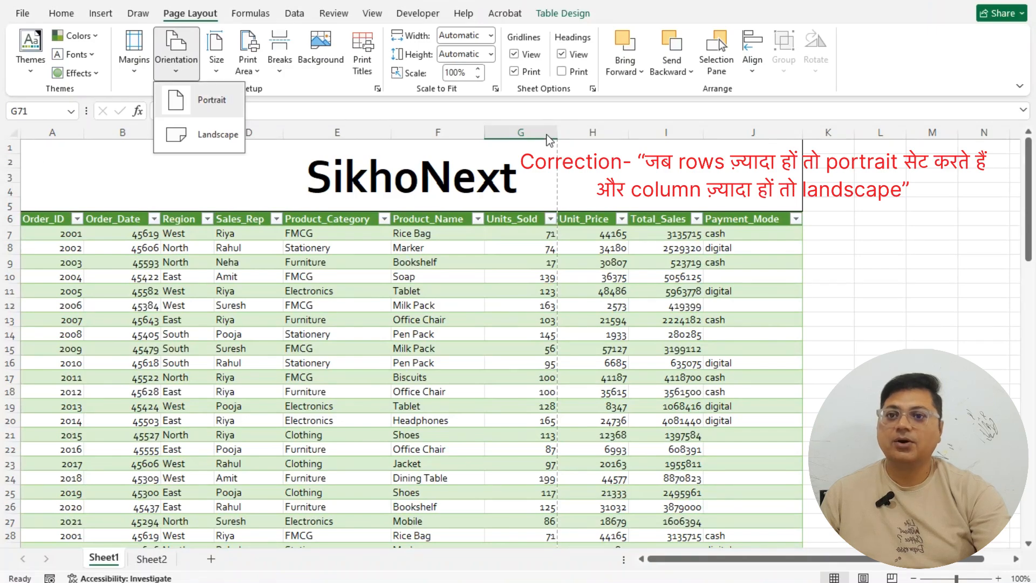
left_click(209, 139)
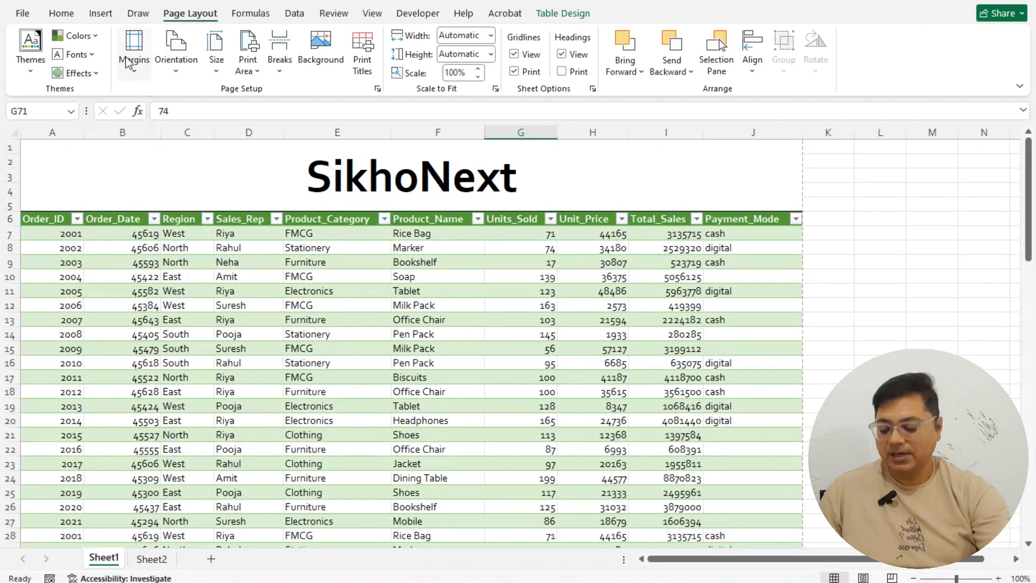
key("ctrl+p")
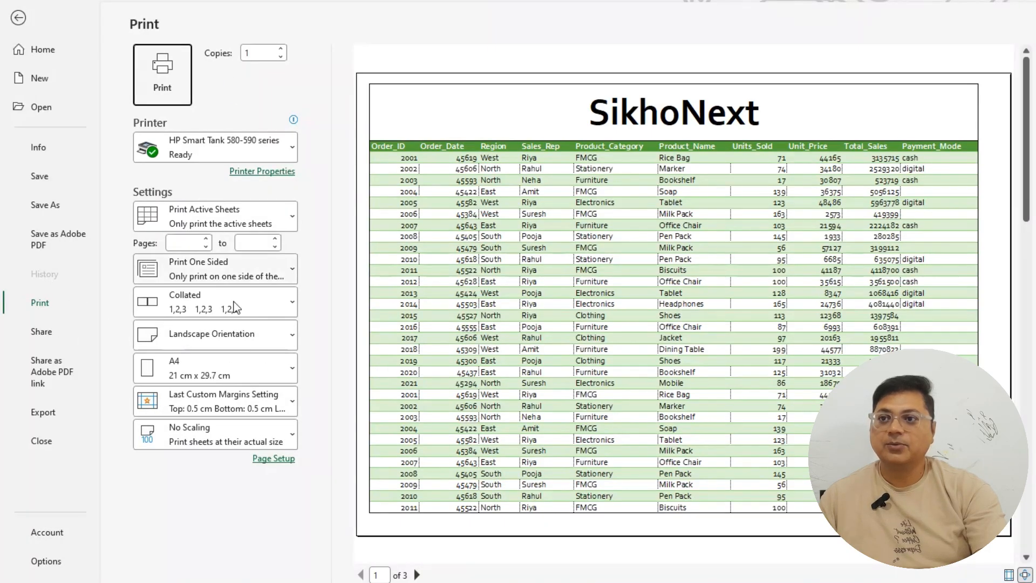
Try Portrait orientation in the print settings to compare the page, and switch back to Landscape
left_click(288, 333)
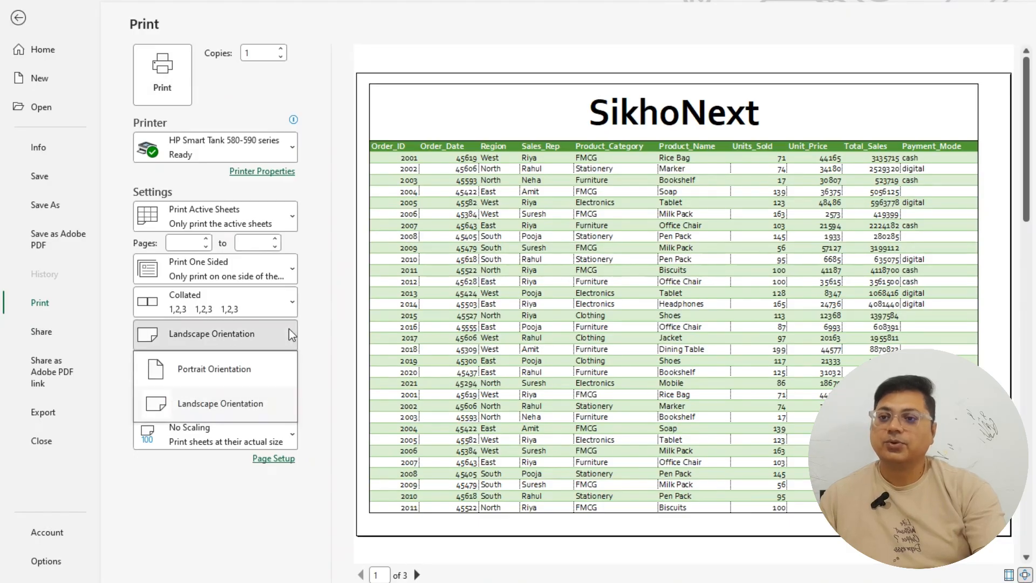
left_click(227, 364)
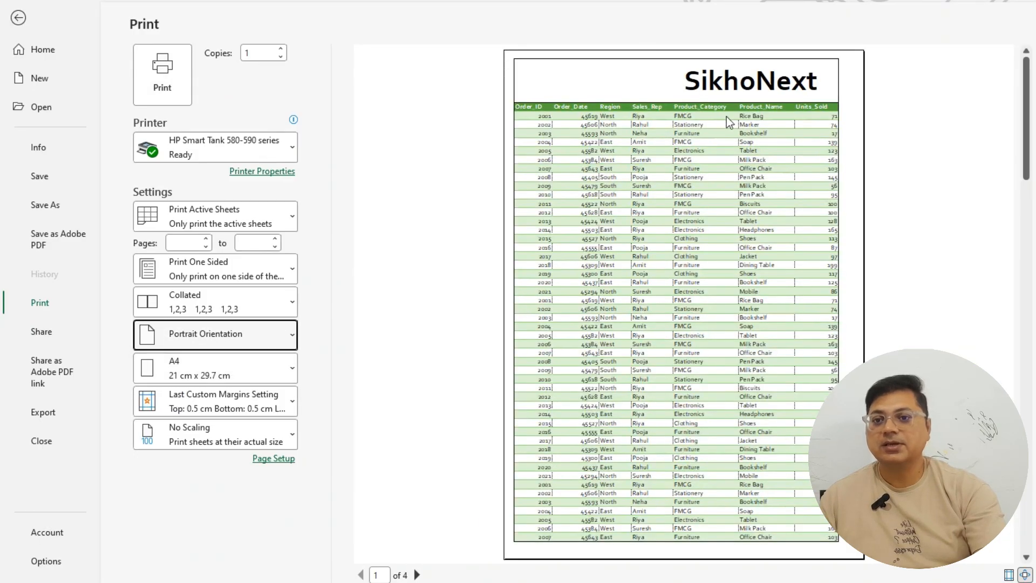
left_click(276, 333)
left_click(238, 414)
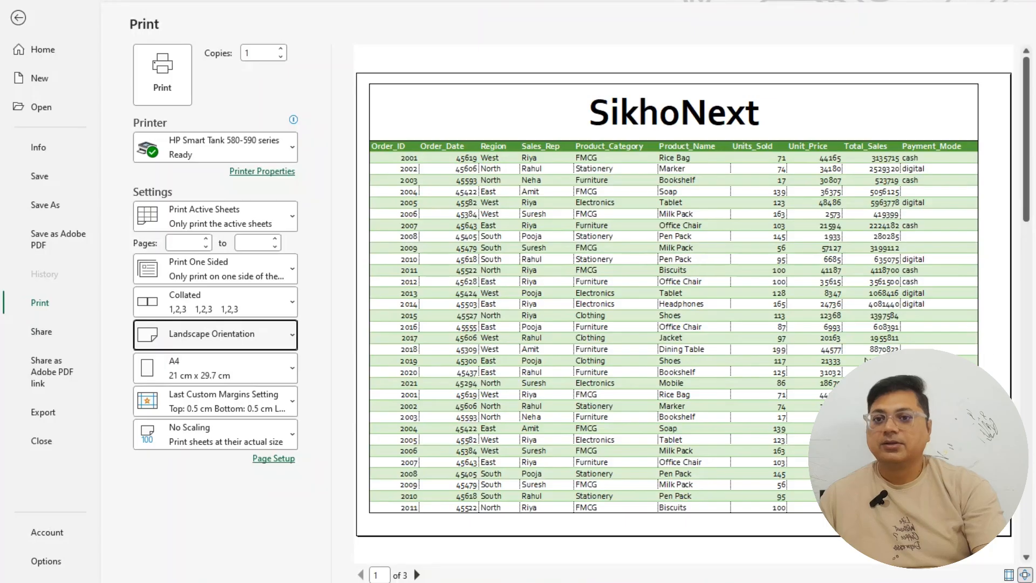
Leave the print preview, look through the available paper sizes and choose A4 for Sheet1
left_click(19, 18)
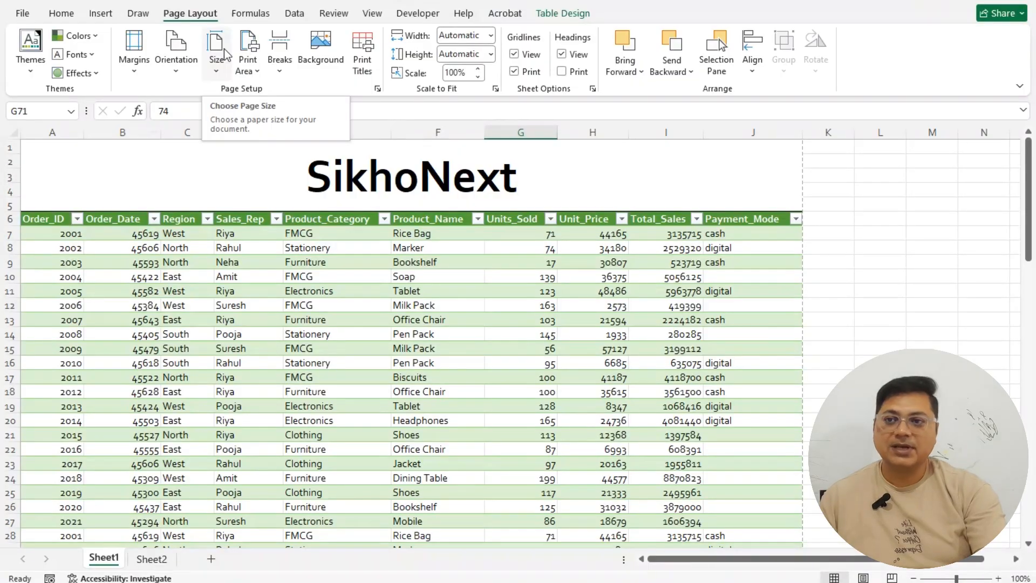
left_click(226, 54)
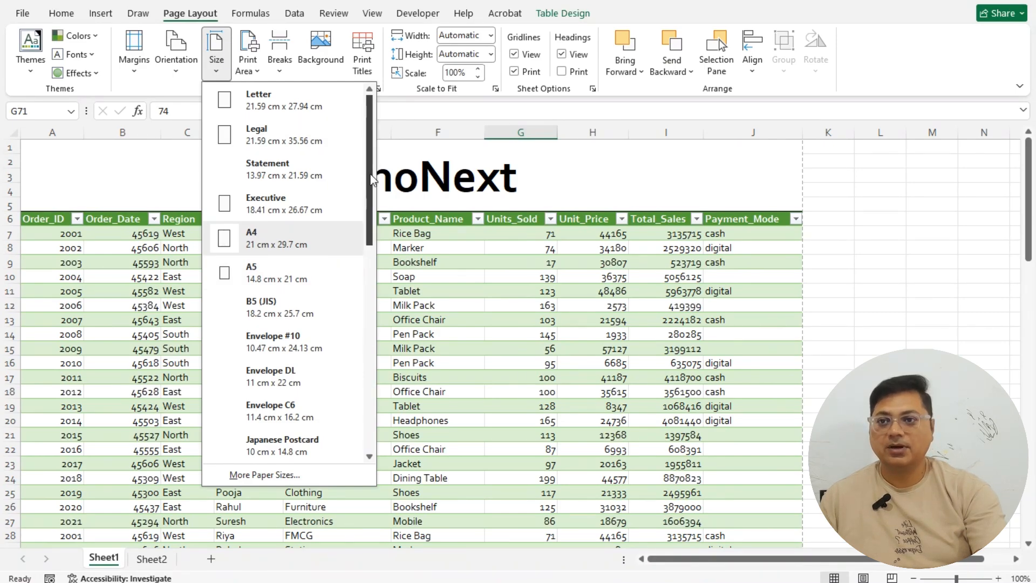
mouse_move(372, 180)
left_mouse_down()
mouse_move(361, 258)
mouse_move(391, 178)
left_mouse_up()
left_click(263, 245)
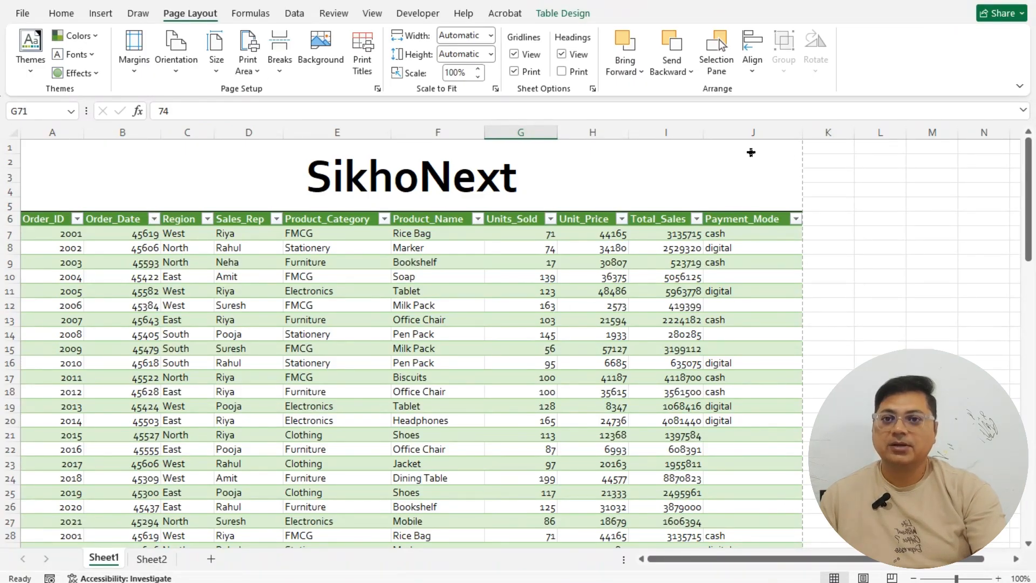
left_click(705, 139)
scroll(478, 348, "down", 1)
scroll(295, 306, "up", 1)
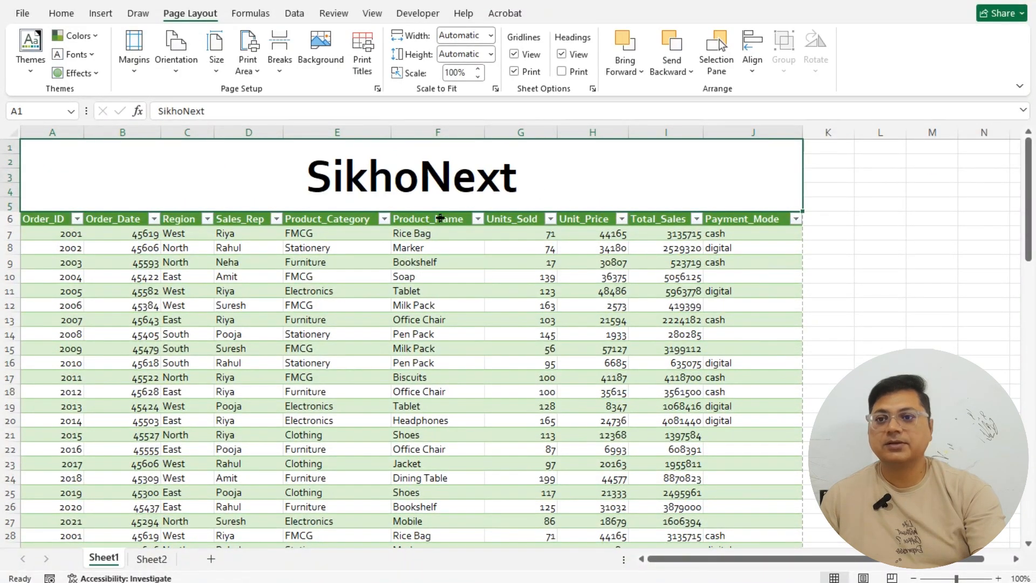
left_click(434, 132)
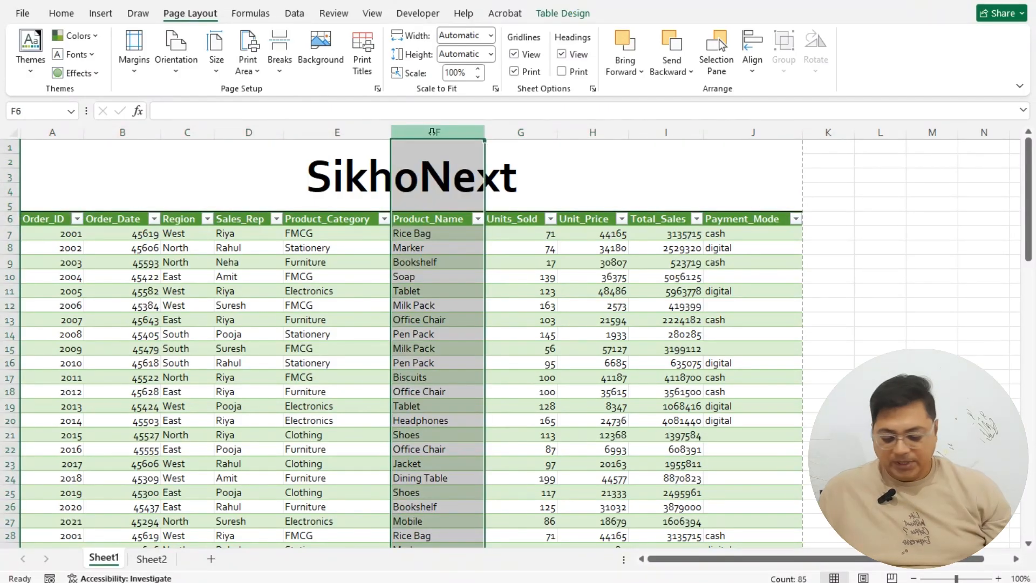
key("shift+Left")
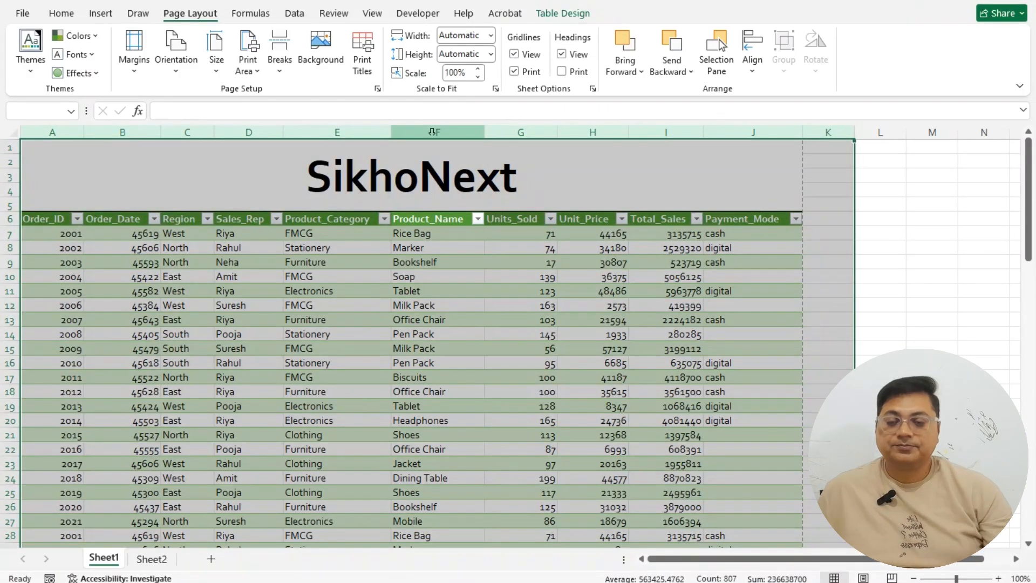
left_click(434, 132)
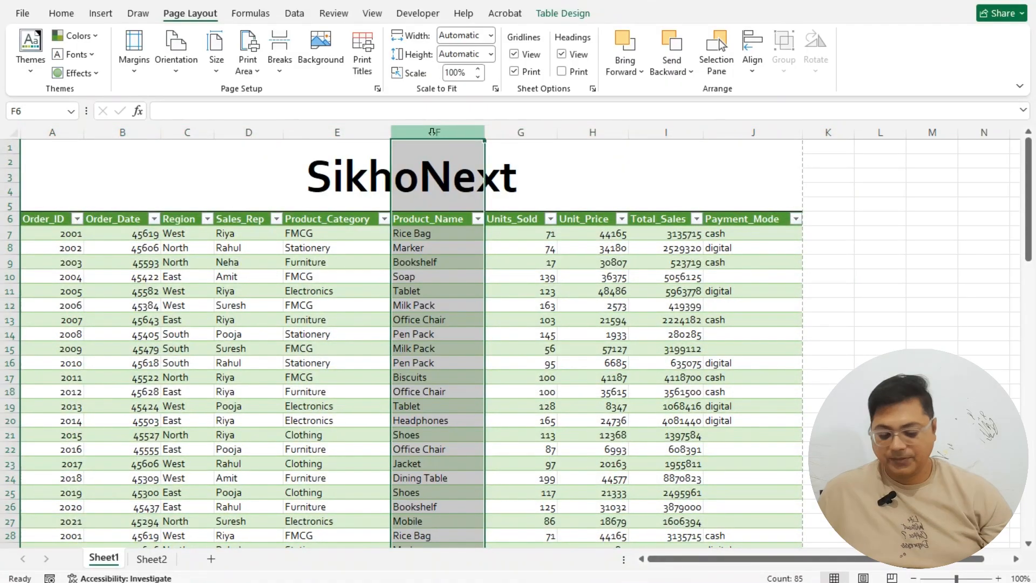
key("ctrl+Right")
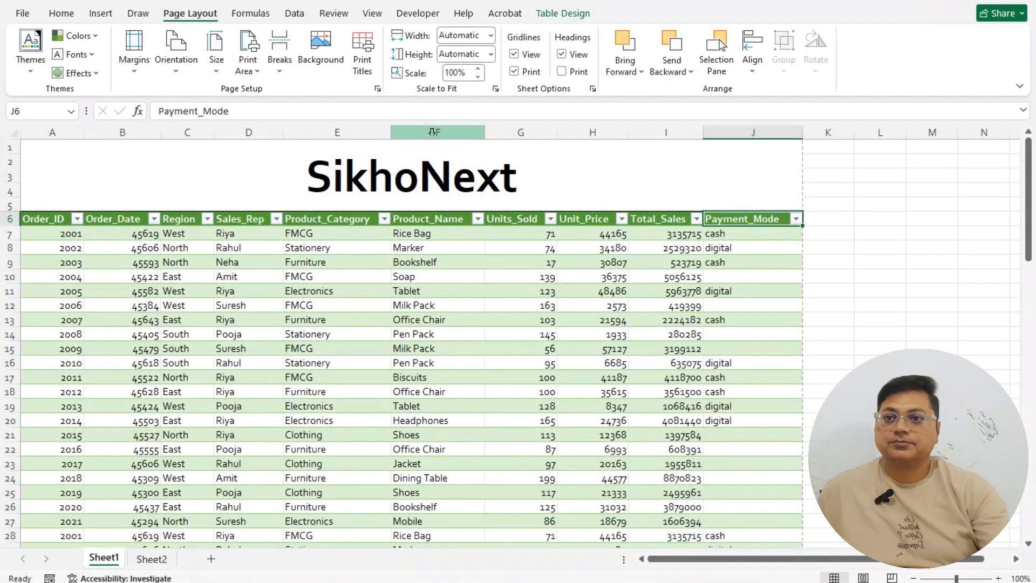
Select columns F, G, H, I and J one by one, preview them with the Print Selection setting, and return to the sheet
left_click(433, 132)
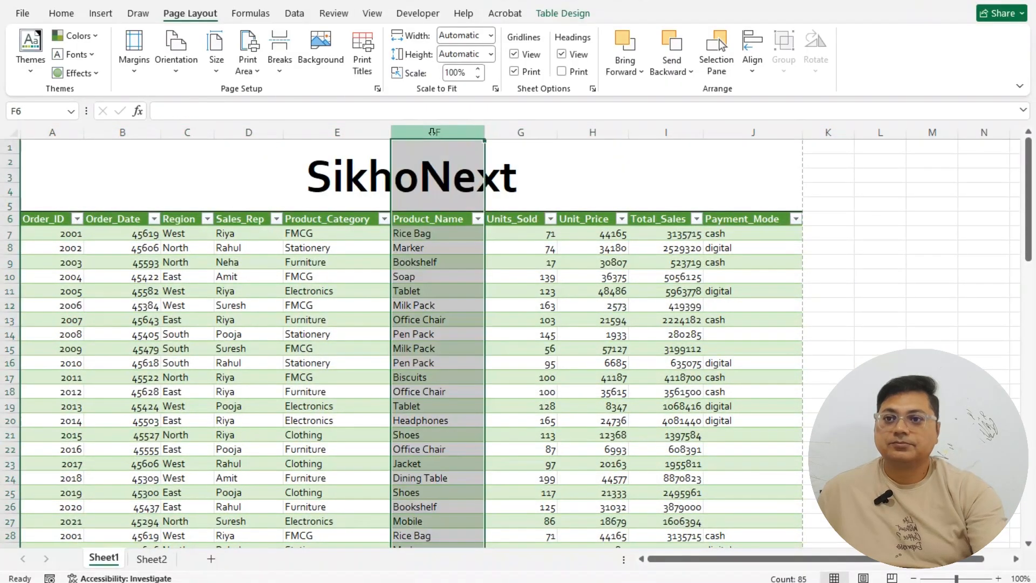
left_click(509, 132, "ctrl")
left_click(592, 132, "ctrl")
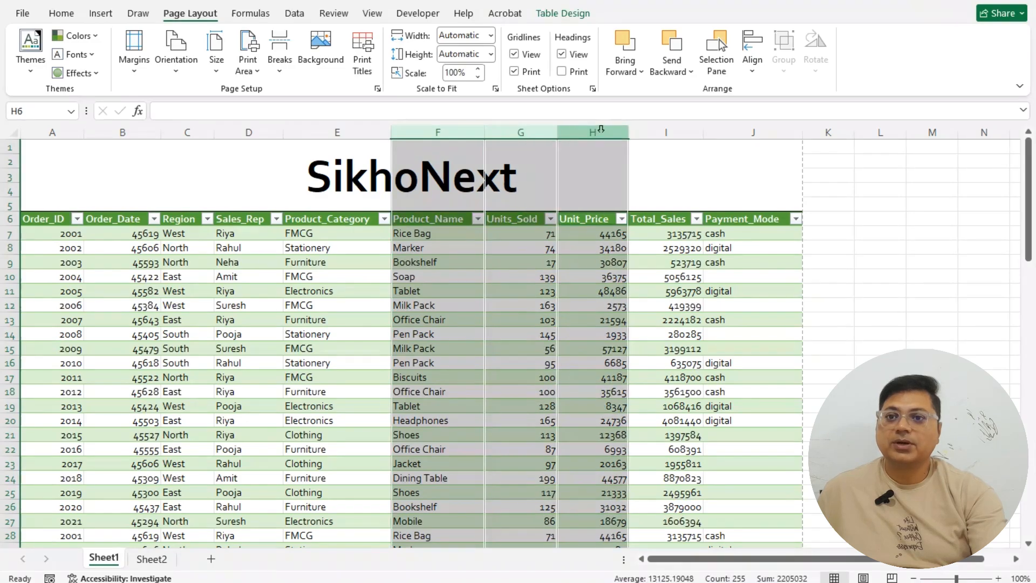
left_click(666, 133, "ctrl")
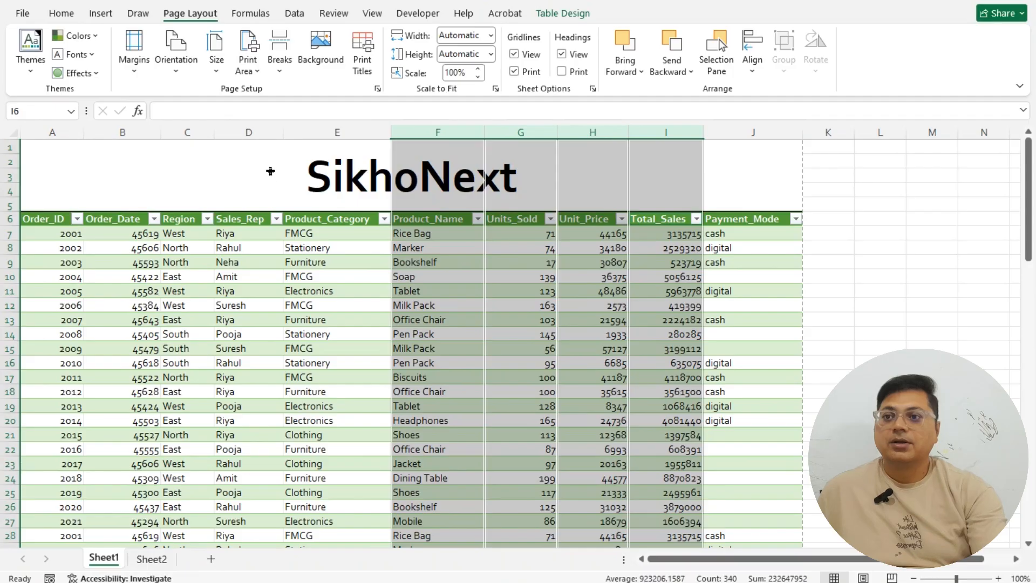
left_click(726, 133, "ctrl")
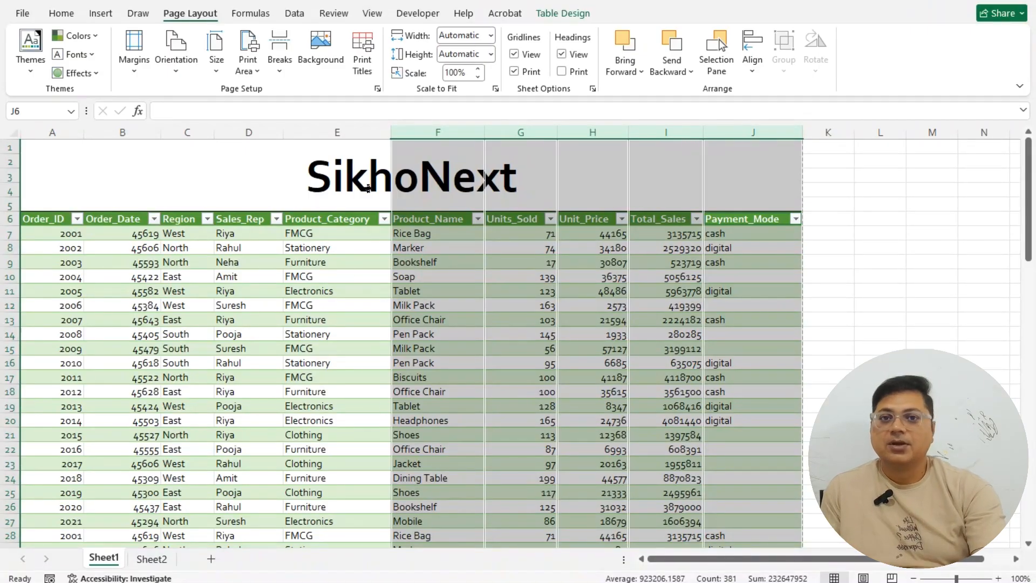
left_click(24, 18)
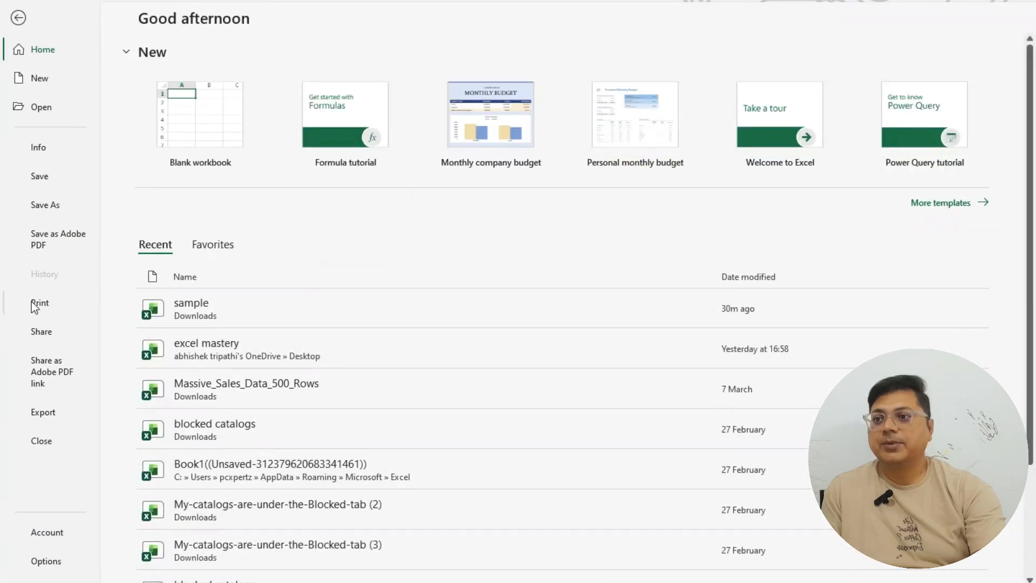
left_click(33, 303)
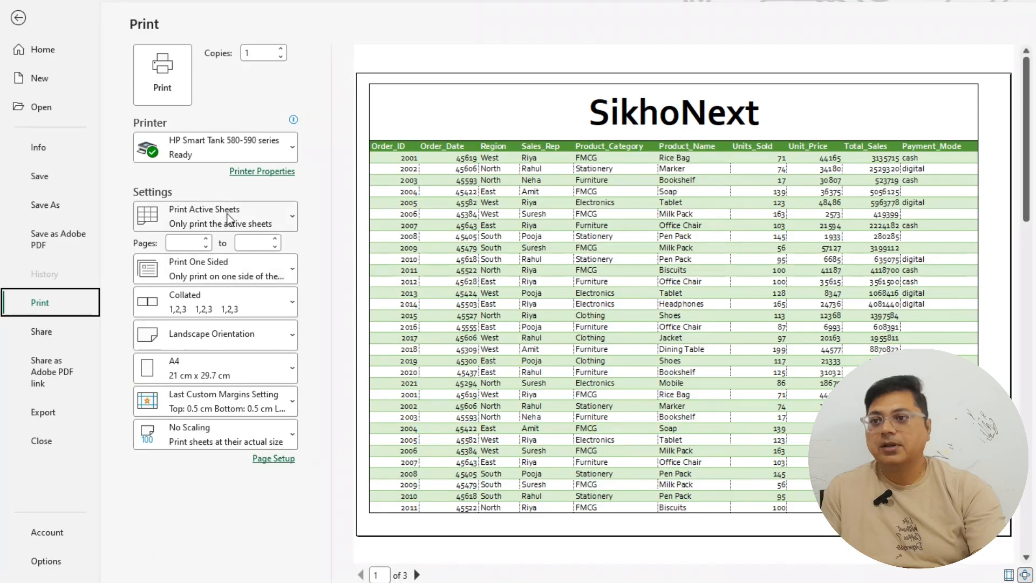
left_click(269, 215)
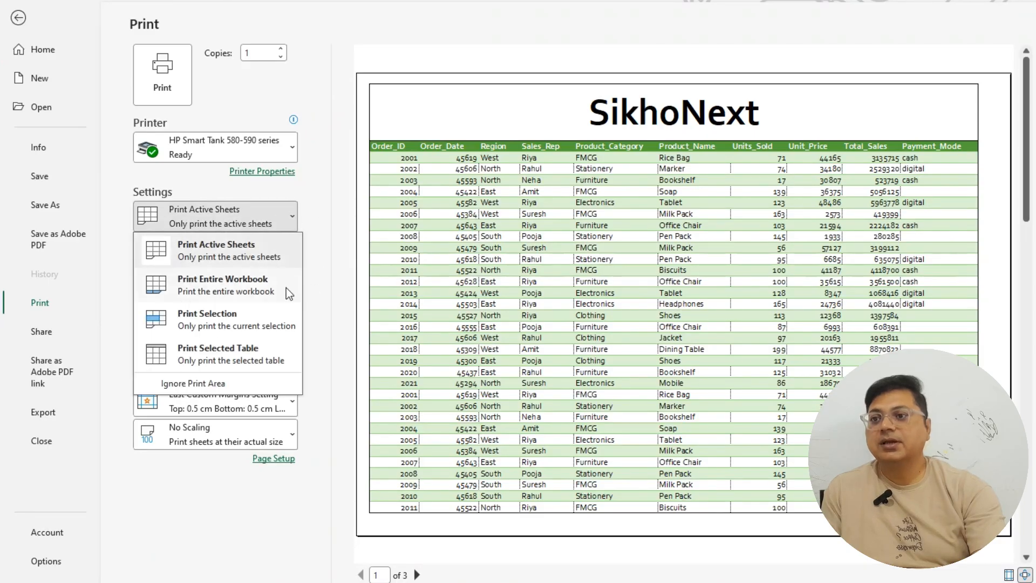
left_click(218, 328)
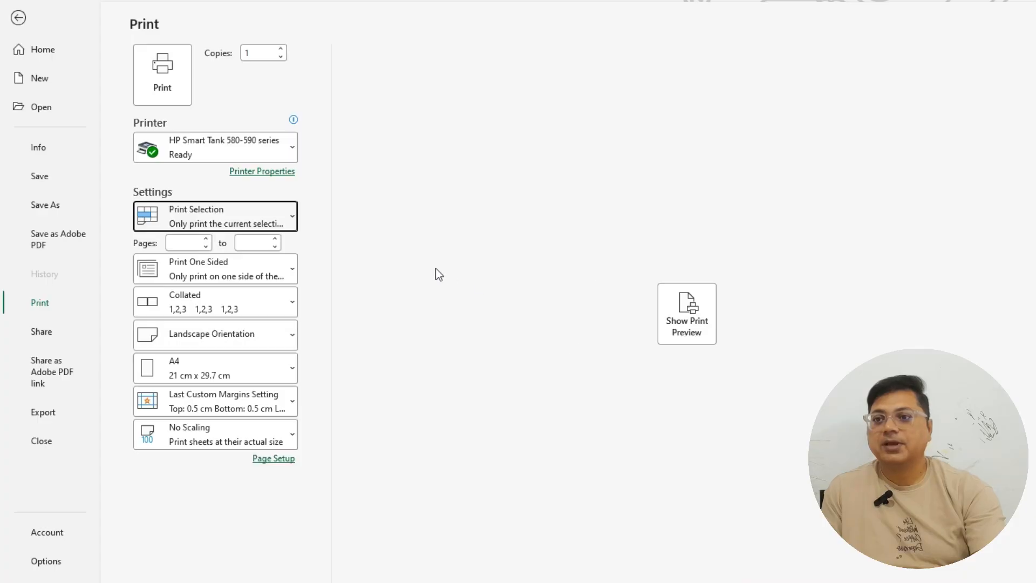
left_click(687, 312)
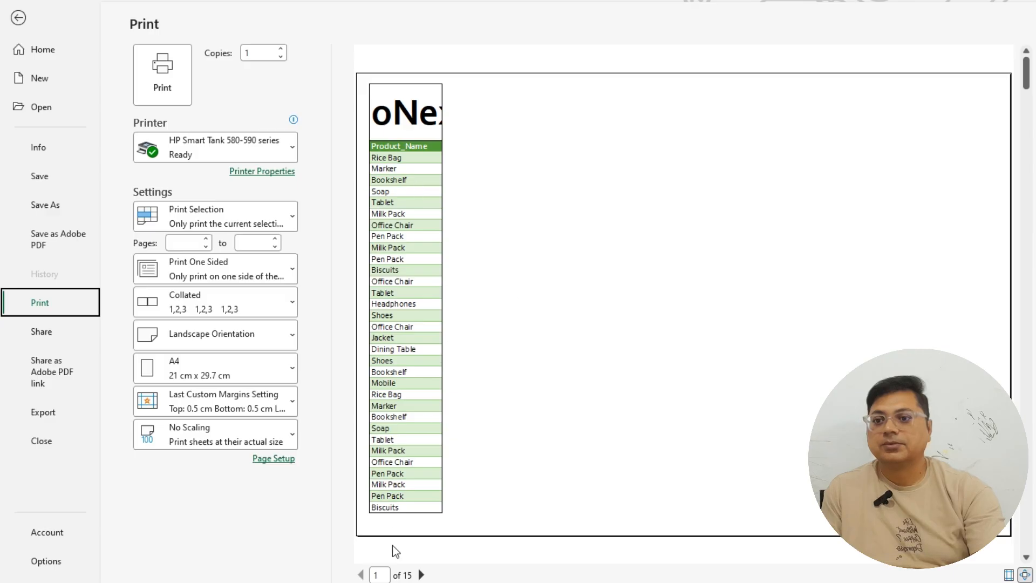
left_click(19, 17)
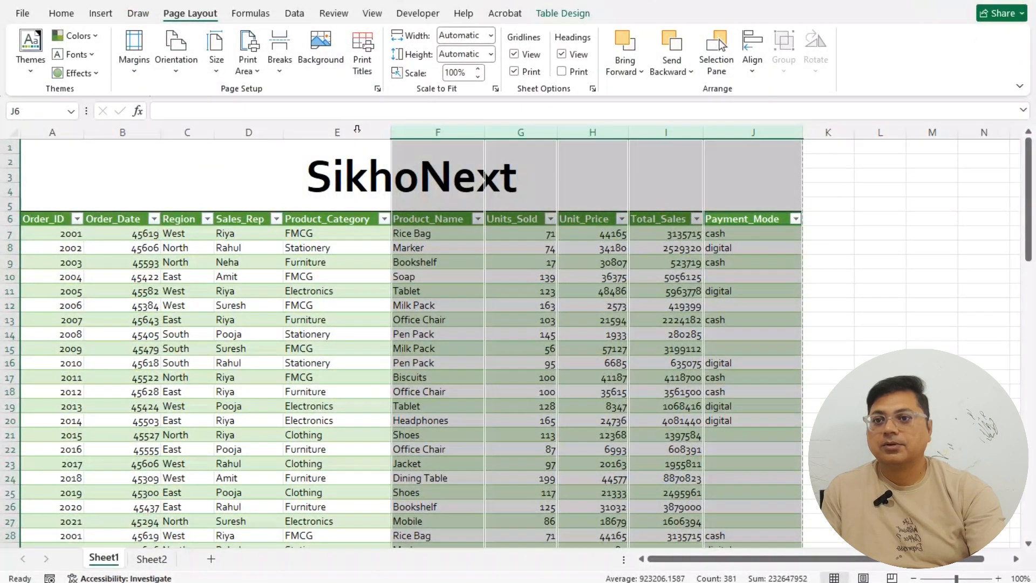
Change Sheet1's page orientation to Portrait and show the print preview of the selected columns
left_click(184, 55)
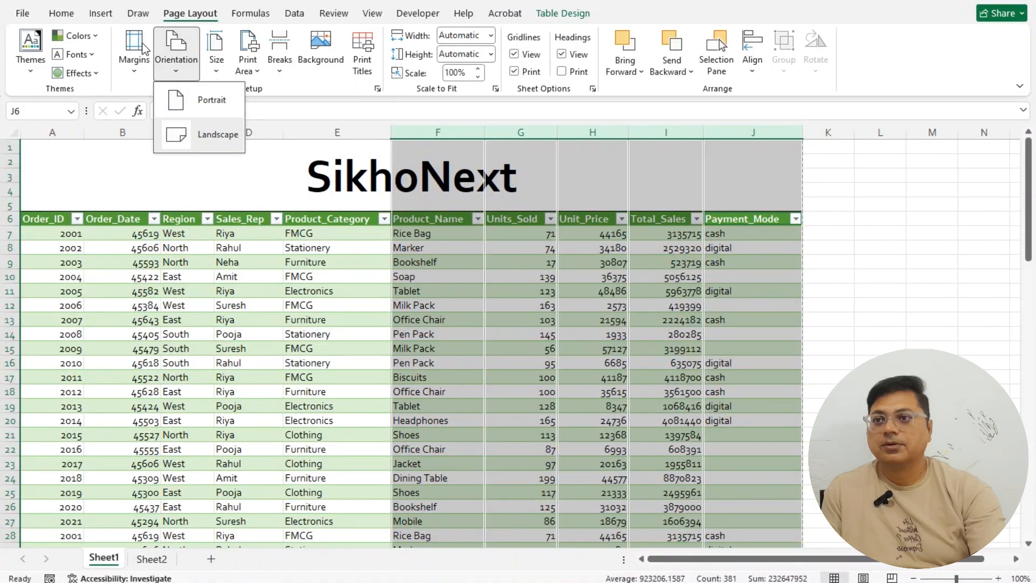
left_click(208, 101)
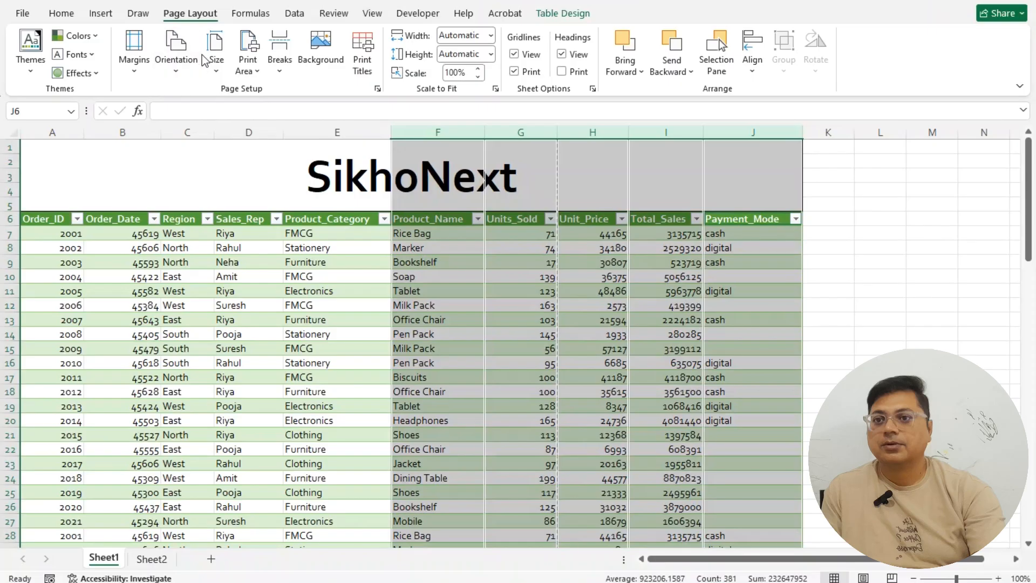
left_click(22, 14)
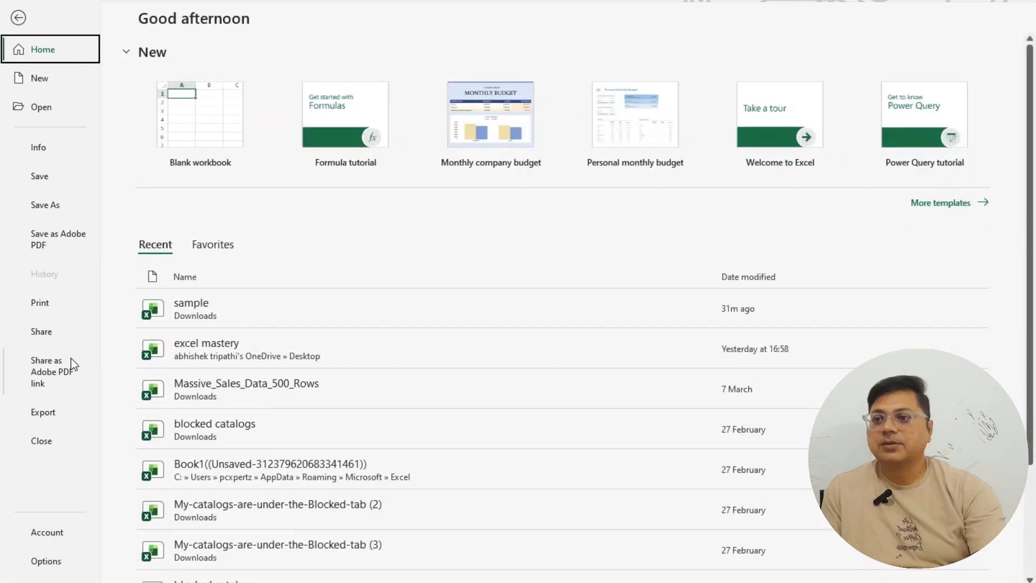
left_click(47, 296)
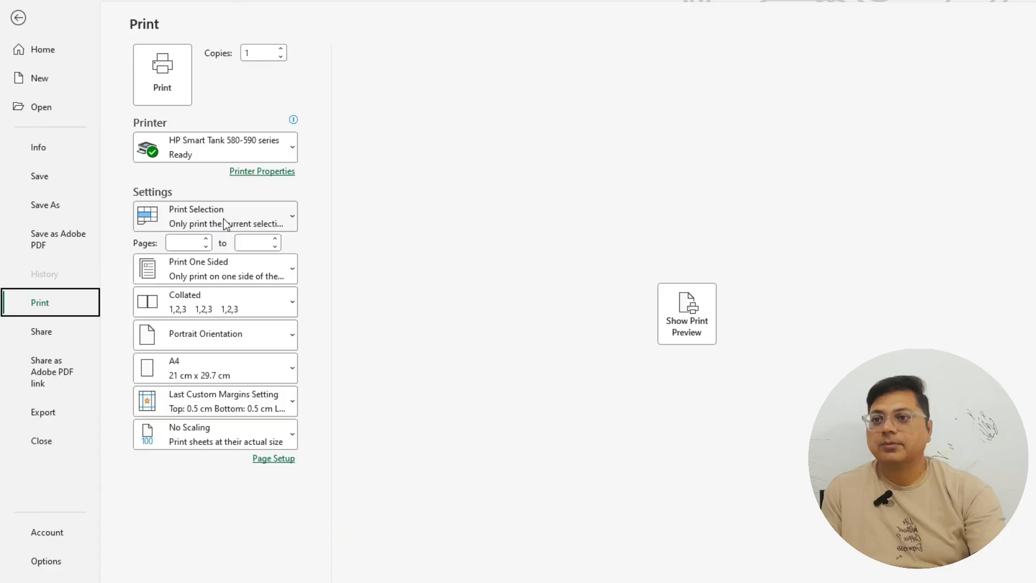
left_click(702, 313)
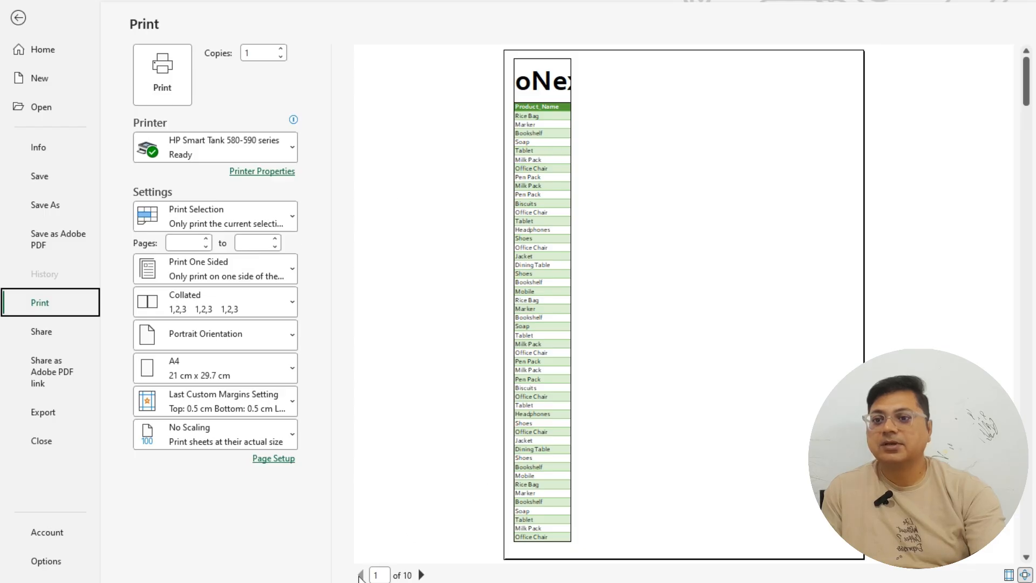
Page through the preview of the separately selected columns, then return to the sheet and clear the column selection
left_click(421, 575)
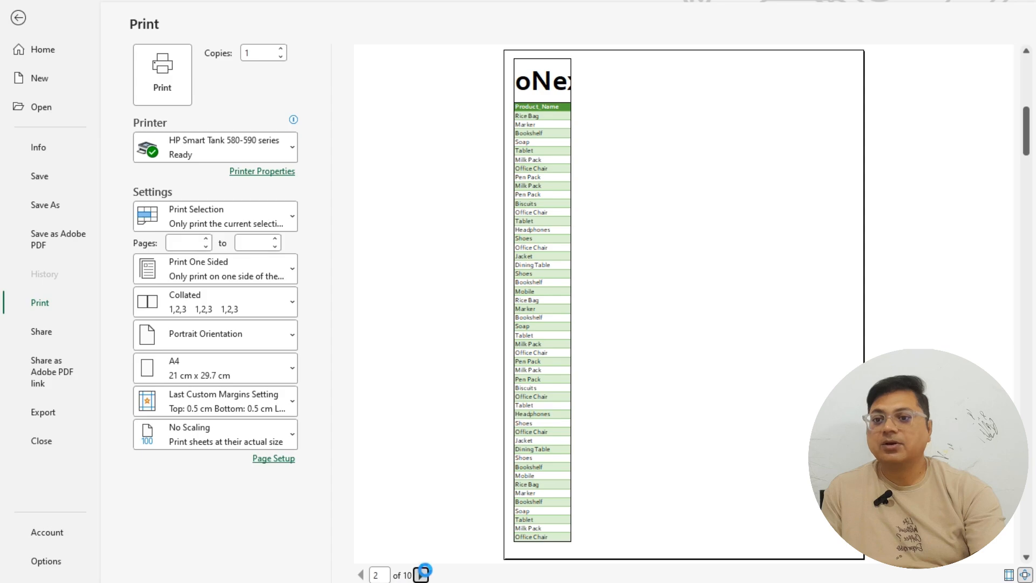
left_click(421, 574)
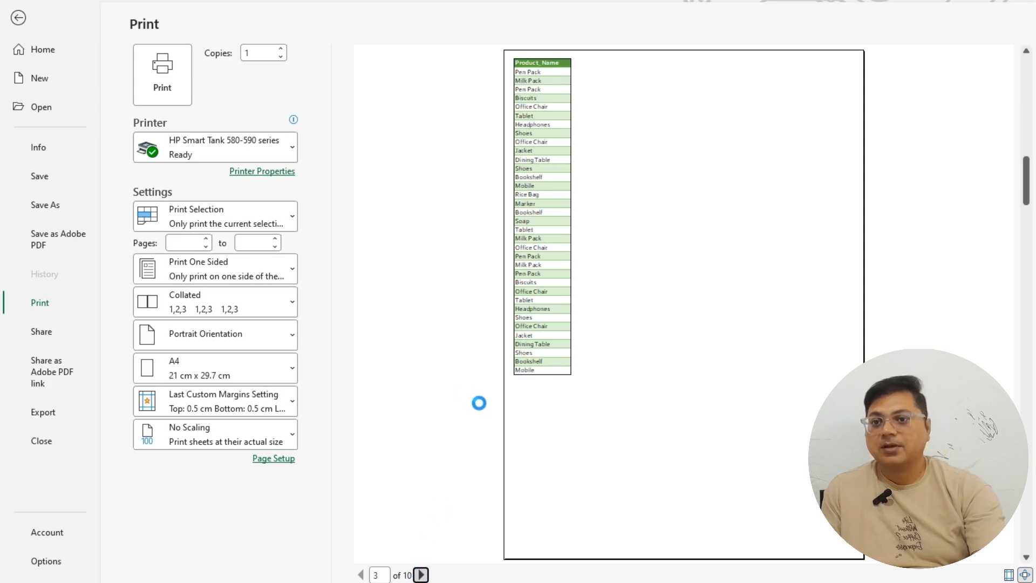
scroll(479, 402, "up", 1)
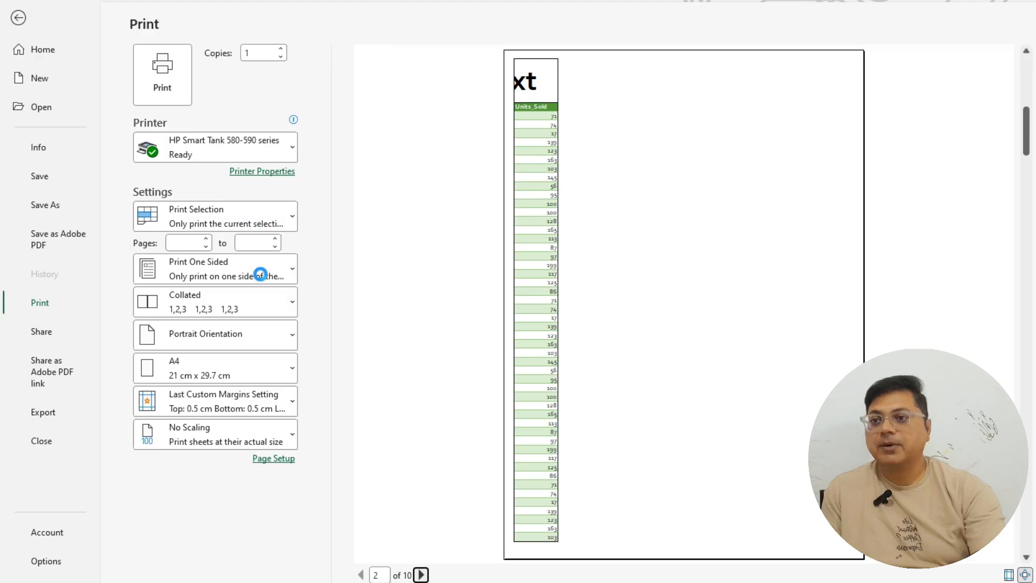
left_click(18, 18)
left_click(735, 250)
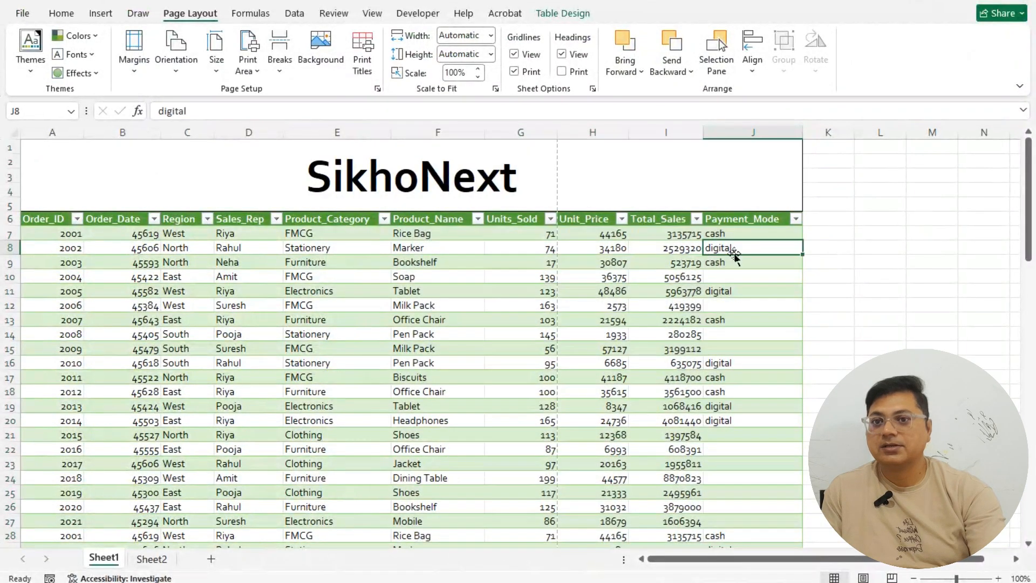
left_click(537, 186)
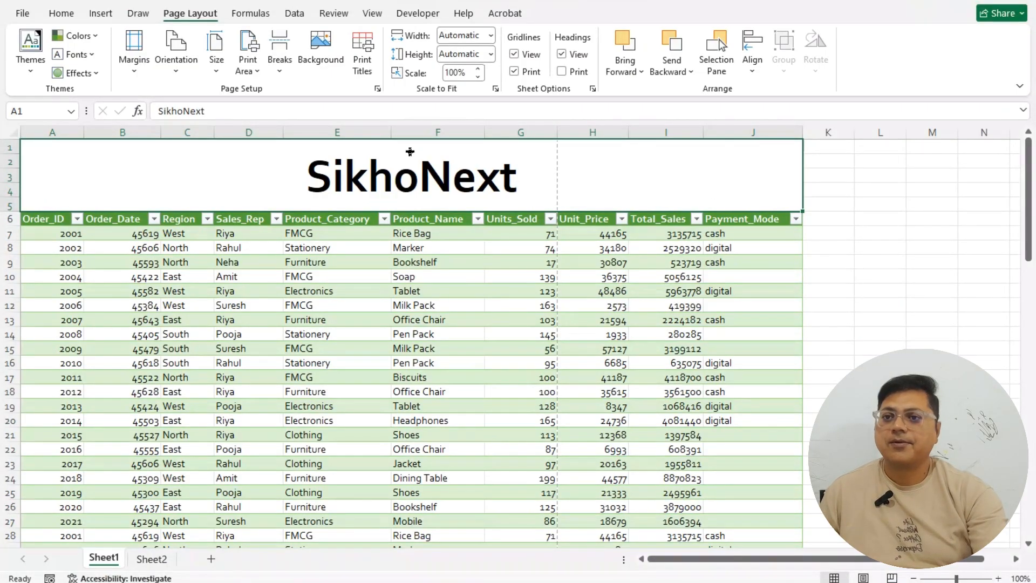
Select the continuous range from the Product_Name header in F6 to J41 and open its print preview
left_click(427, 221)
key("shift+Right")
key("shift+Right")
key("shift+Right")
key("shift+Right")
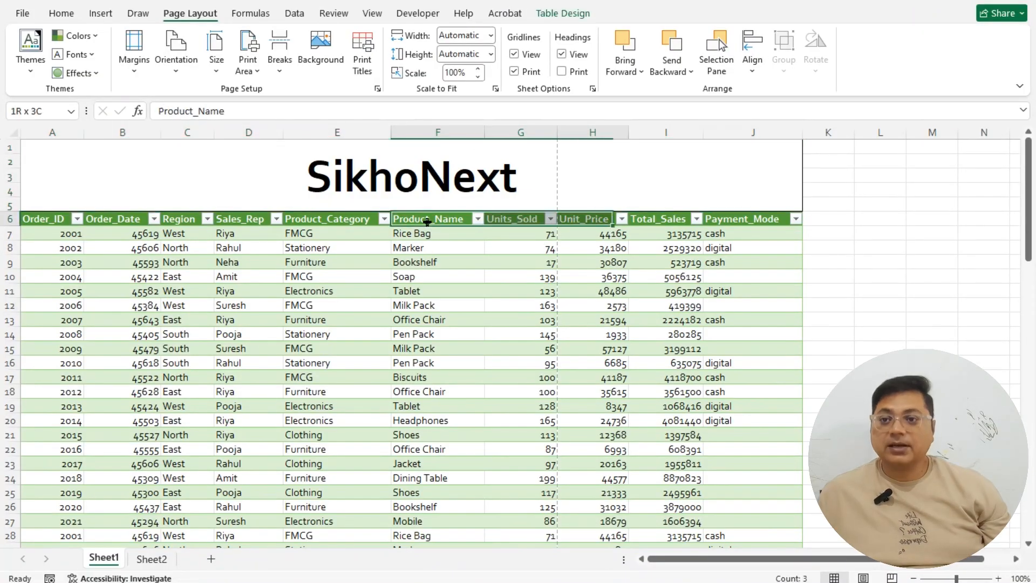
key("shift+Down")
key("shift+Down")
key("shift+Down")
key("shift+Down")
key("shift+Down")
key("shift+Down")
key("shift+Down")
key("shift+Down")
key("shift+Down")
key("shift+Down")
key("shift+Down")
key("shift+Down")
key("shift+Down")
key("shift+Down")
key("shift+Down")
key("shift+Down")
key("shift+Down")
key("shift+Down")
key("shift+Down")
key("shift+Down")
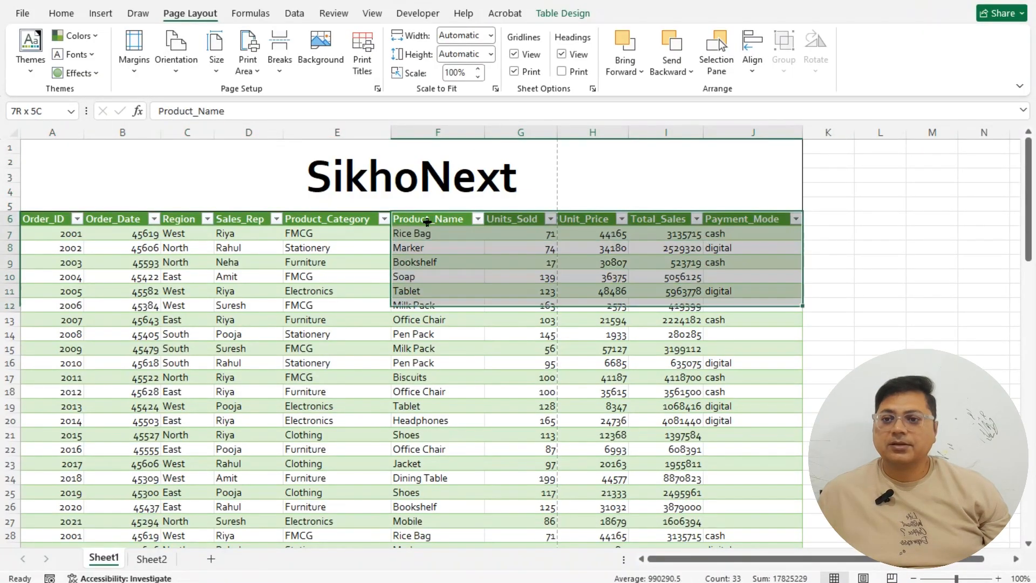
key("shift+Down")
key("shift+Down")
key("shift+Down")
key("shift+Down")
key("shift+Down")
key("shift+Down")
key("shift+Down")
key("shift+Down")
key("shift+Down")
key("shift+Down")
key("shift+Down")
key("shift+Down")
key("shift+Down")
key("shift+Down")
key("shift+Down")
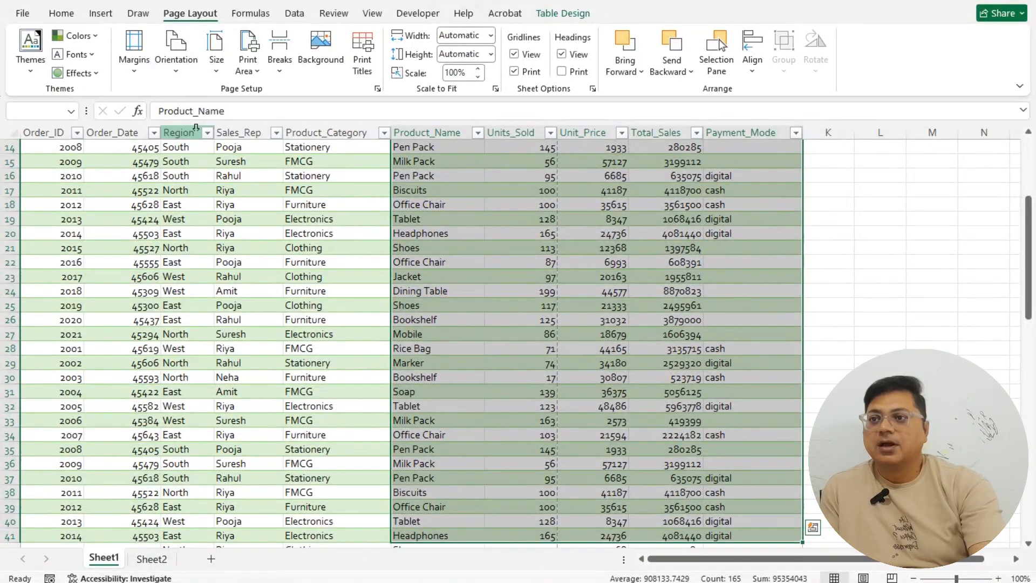
left_click(22, 13)
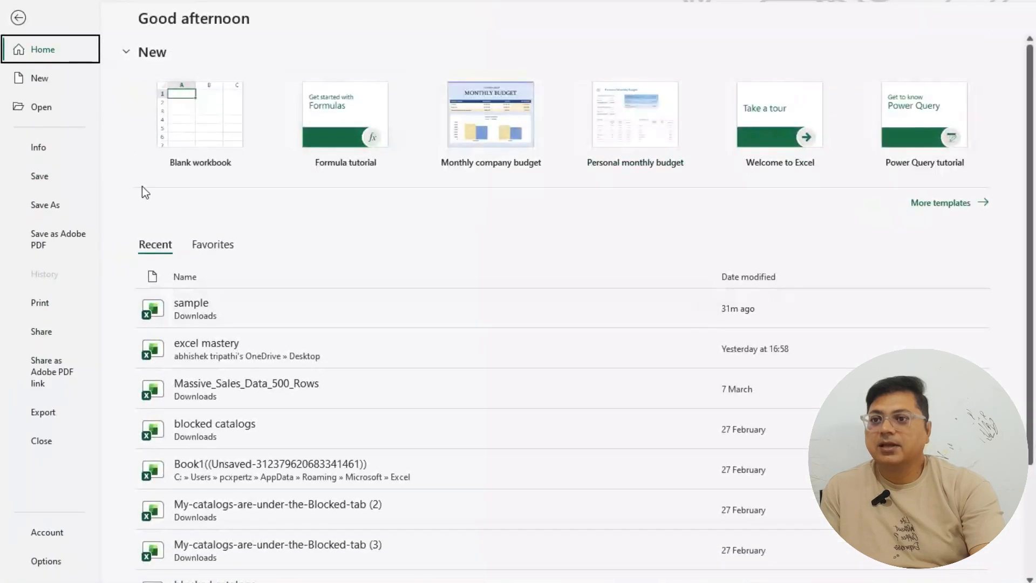
left_click(40, 303)
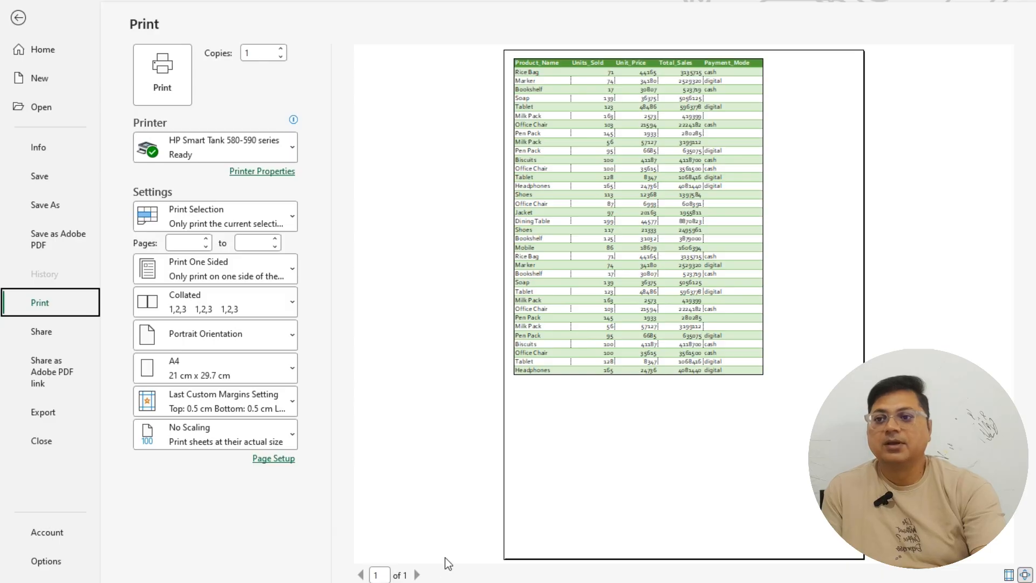
Set the print scope to Print Active Sheets, look over the other scope options, then leave the preview and deselect the range
left_click(293, 218)
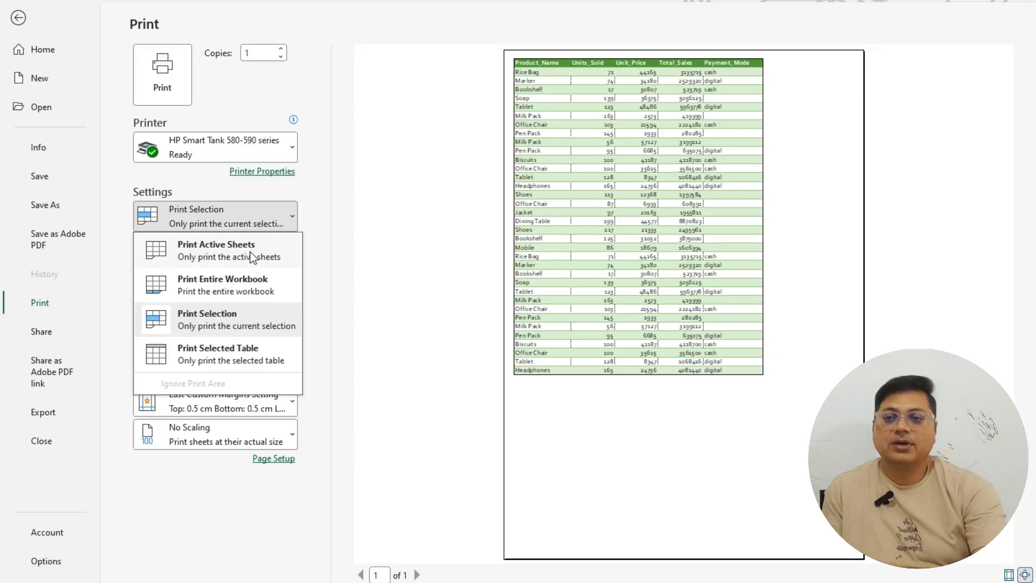
left_click(250, 251)
left_click(280, 222)
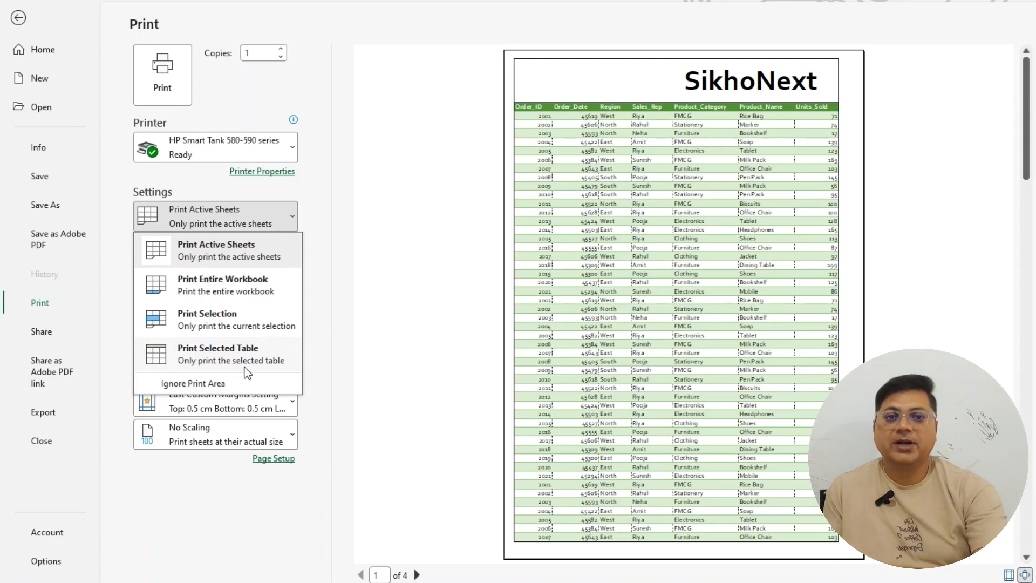
left_click(18, 17)
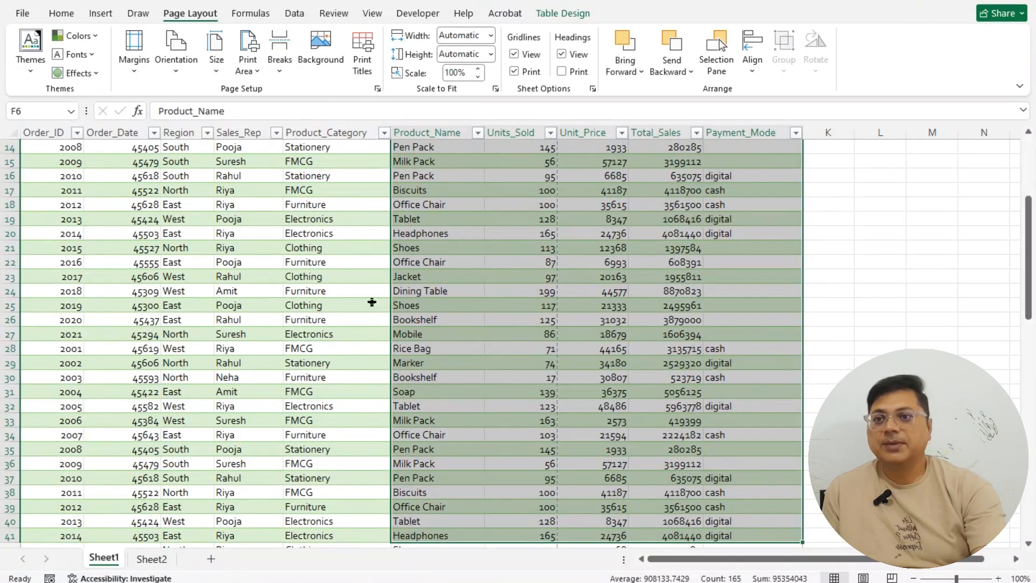
left_click(831, 383)
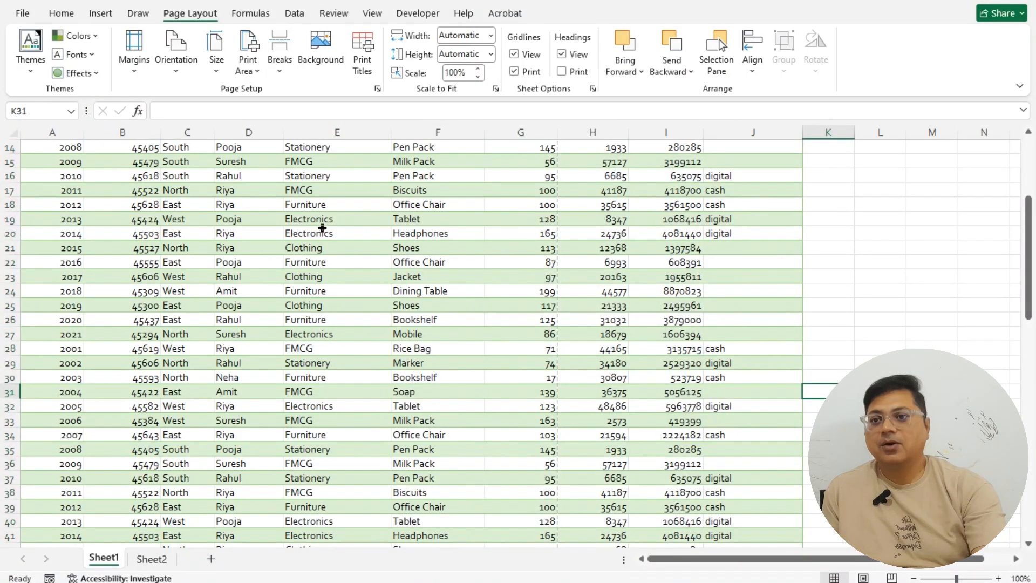
left_click_drag(745, 563, 766, 561)
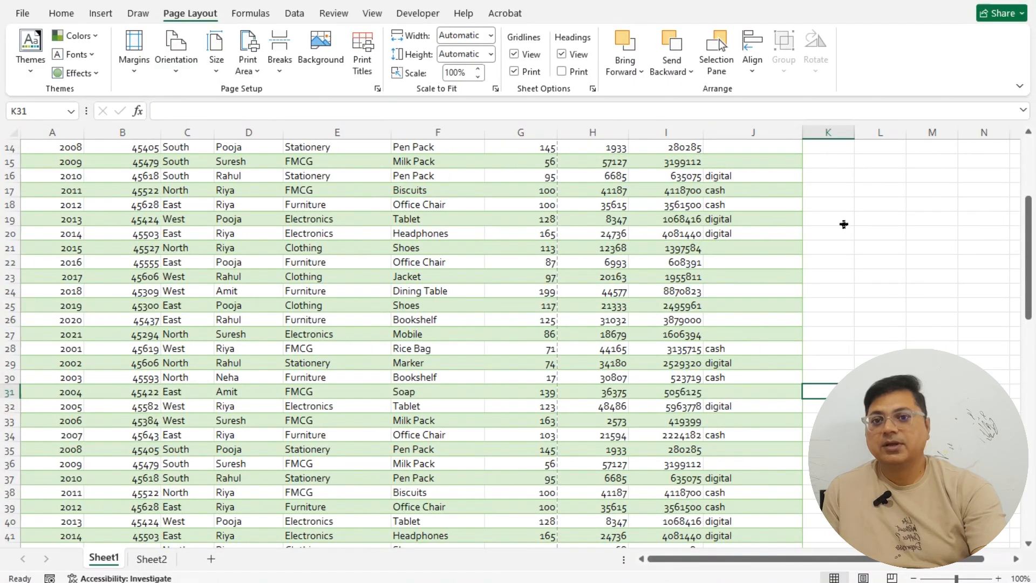
left_click_drag(843, 223, 884, 463)
left_click(926, 464)
left_click_drag(843, 217, 932, 507)
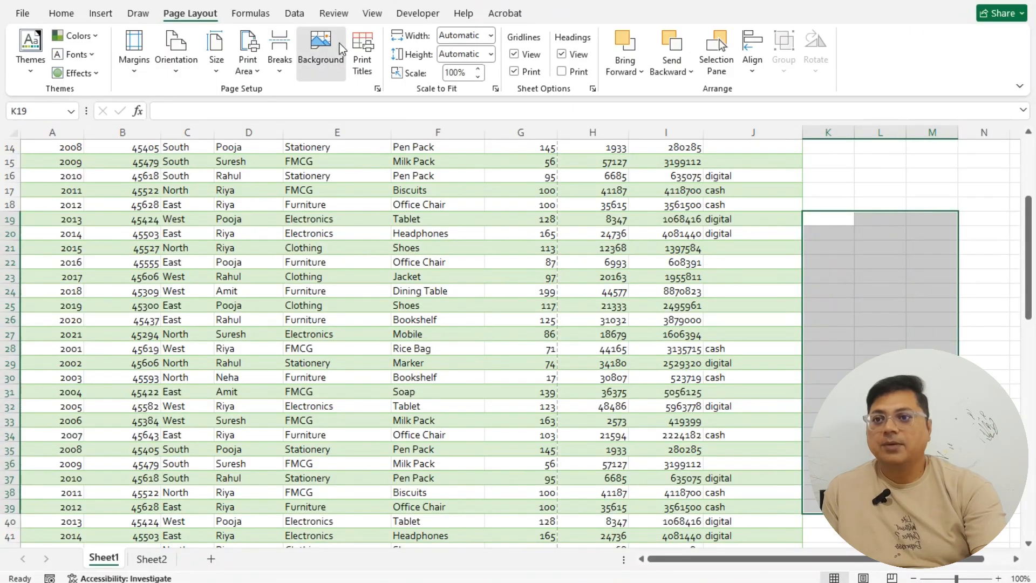
left_click(339, 43)
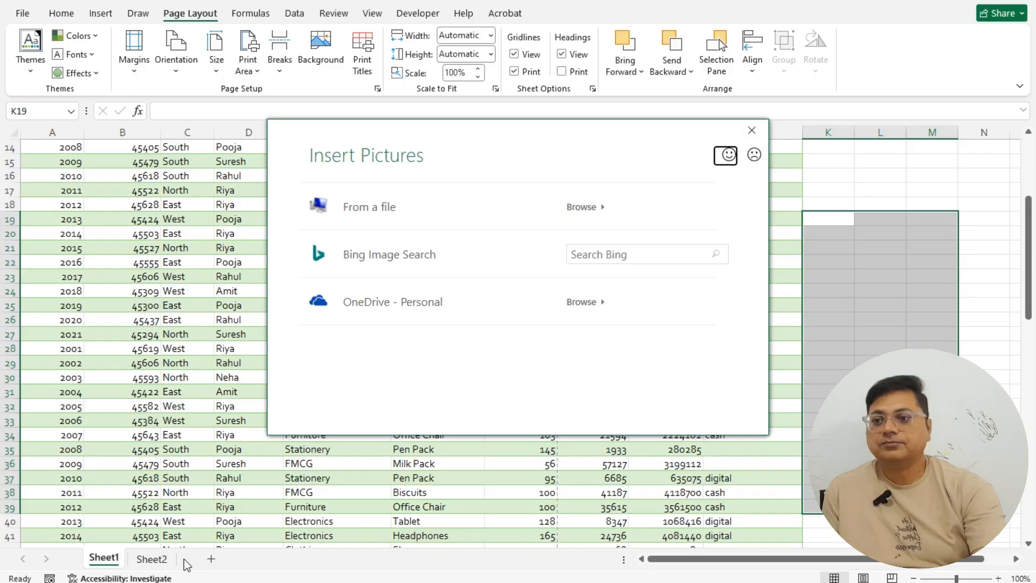
left_click(752, 130)
Switch to Sheet2 and set a picture file from the Downloads folder as the sheet background
left_click(152, 559)
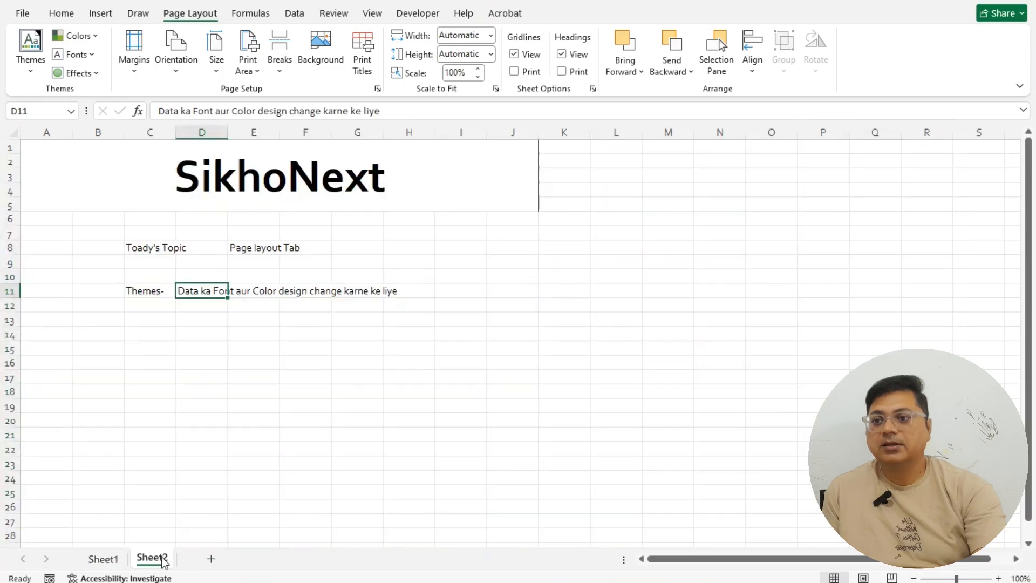
left_click(259, 306)
left_click(216, 408)
left_click(263, 366)
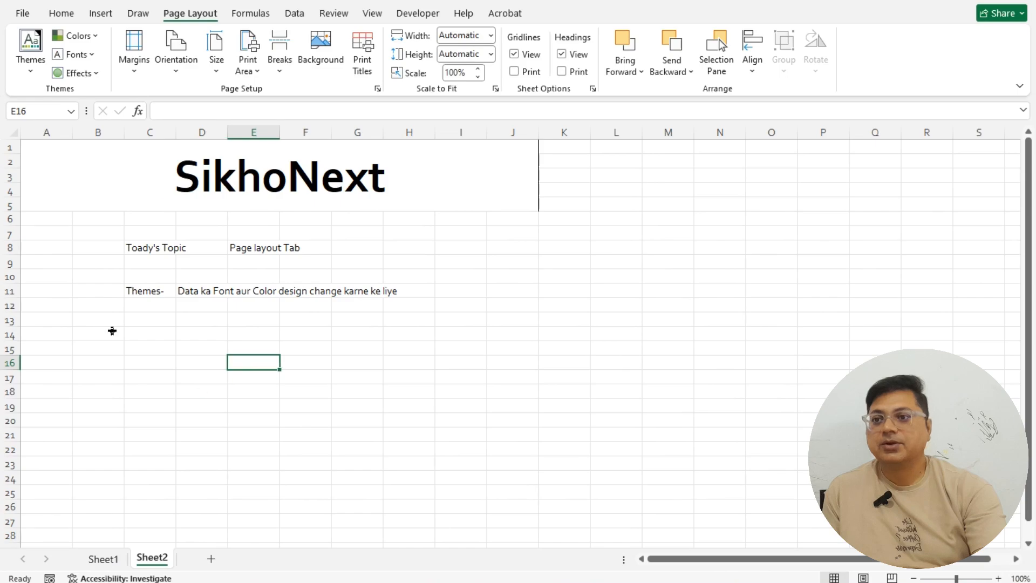
left_click(323, 54)
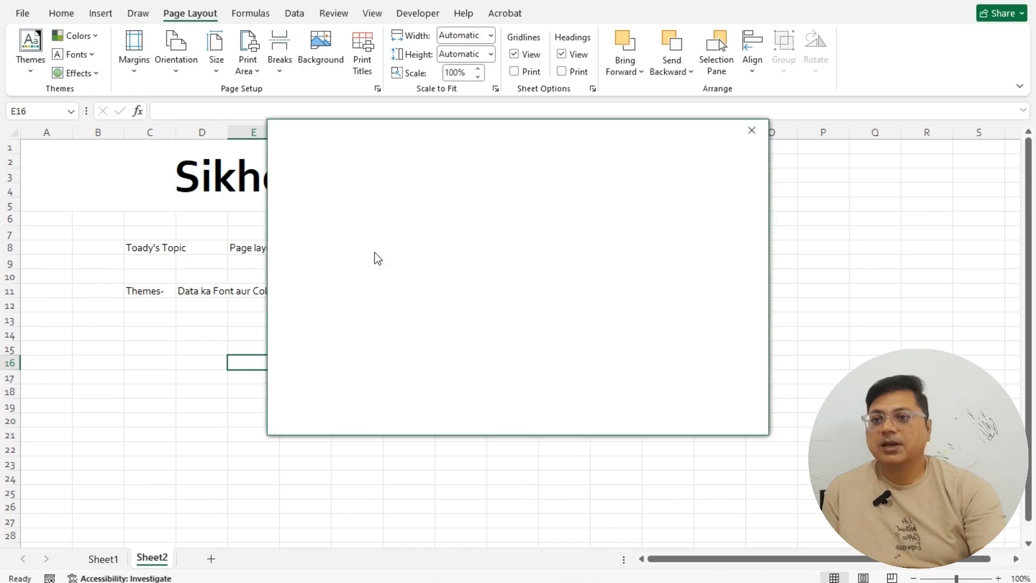
left_click(617, 204)
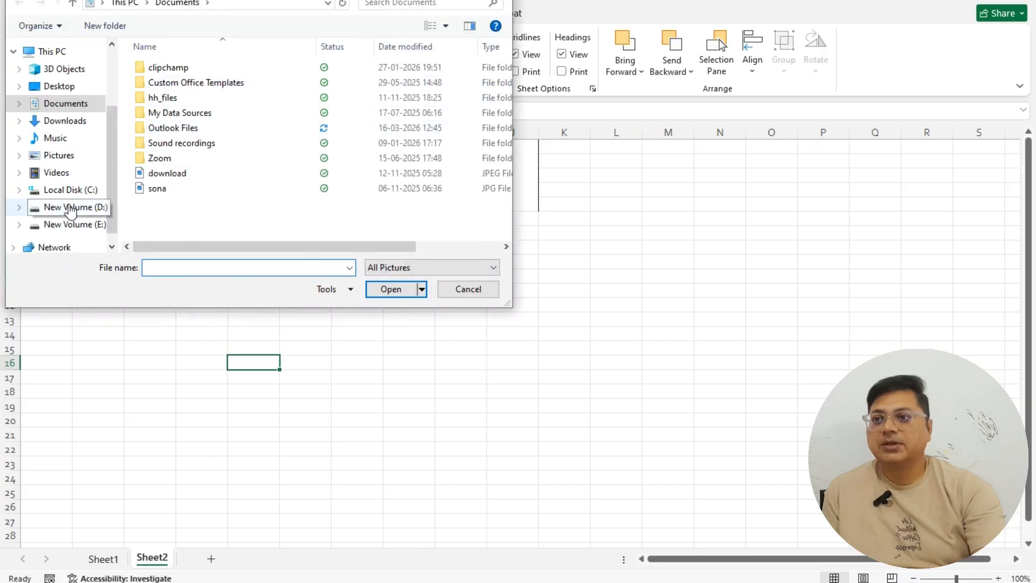
left_click(69, 120)
double_click(218, 82)
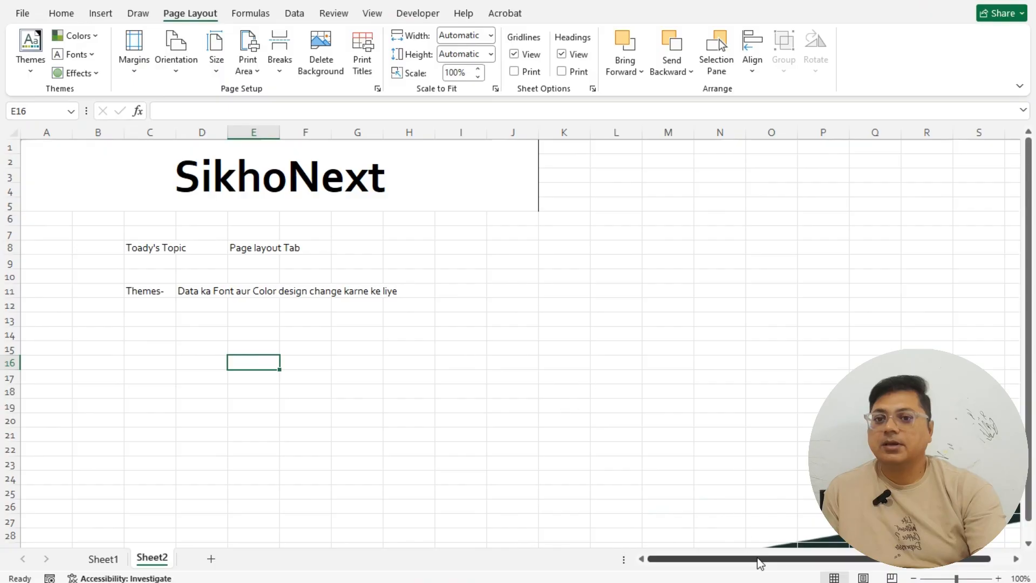
Look over the background picture across Sheet2 and delete the background
left_click_drag(758, 559, 793, 561)
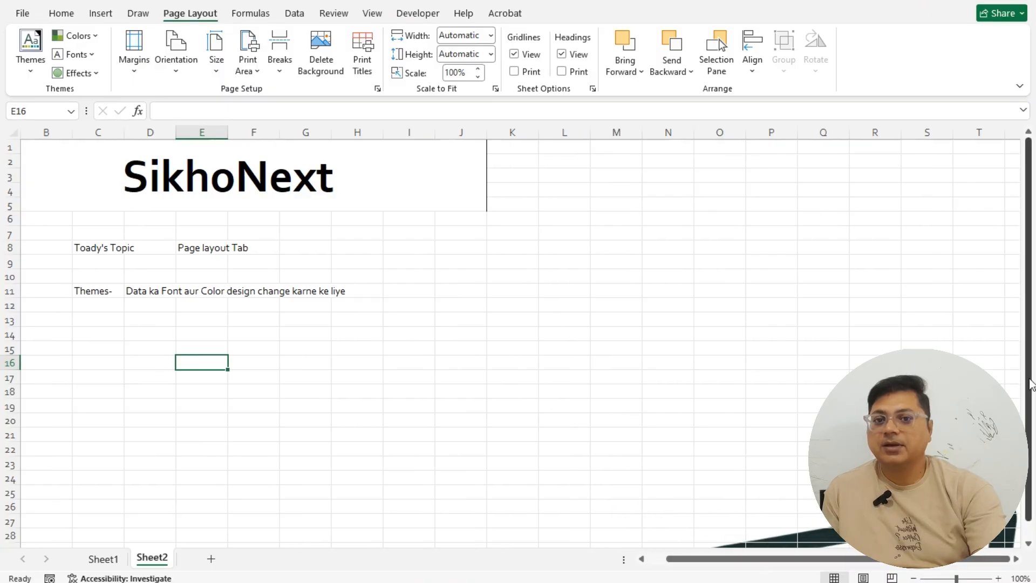
scroll(778, 416, "down", 12)
scroll(779, 416, "up", 3)
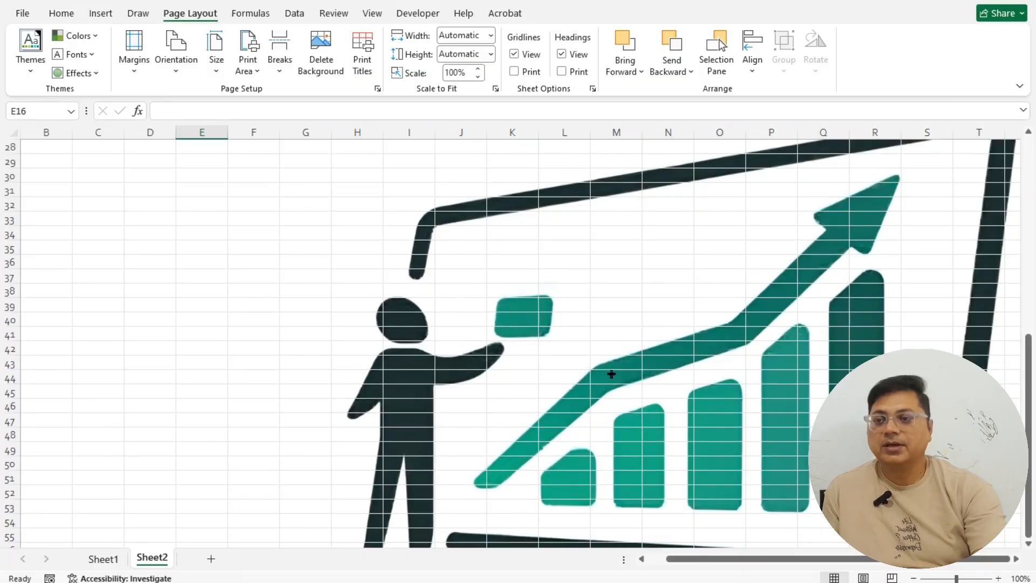
left_click(659, 376)
left_click(547, 244)
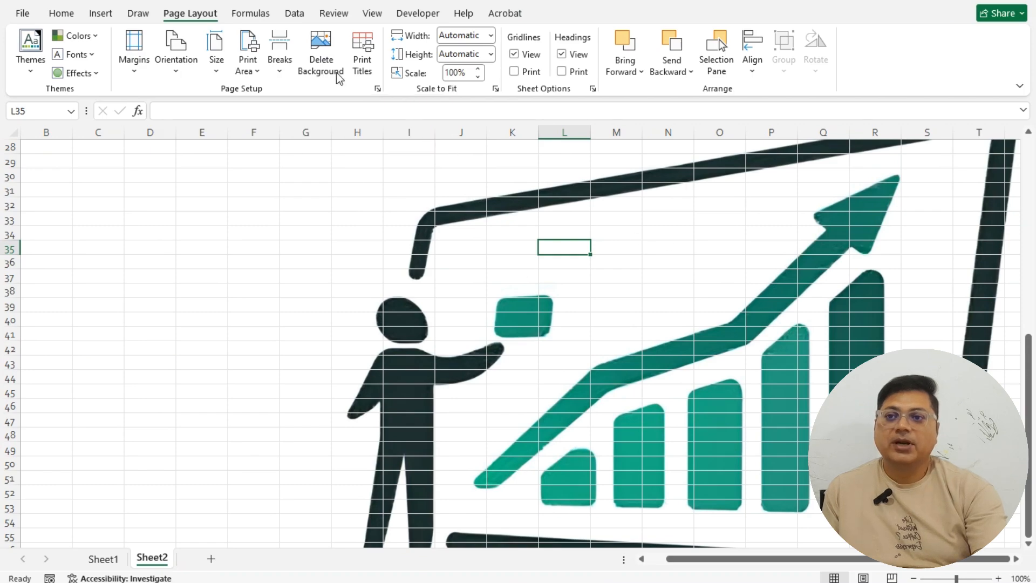
left_click(326, 61)
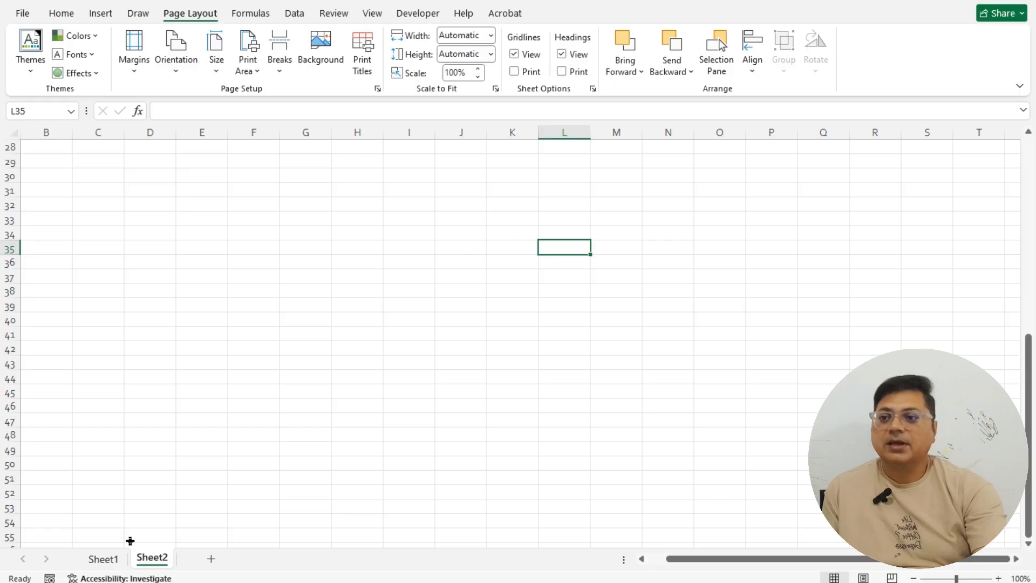
Return to Sheet1 and highlight the header row from Order_ID in A6 to Payment_Mode in J6, then deselect it
left_click(104, 559)
scroll(550, 333, "up", 5)
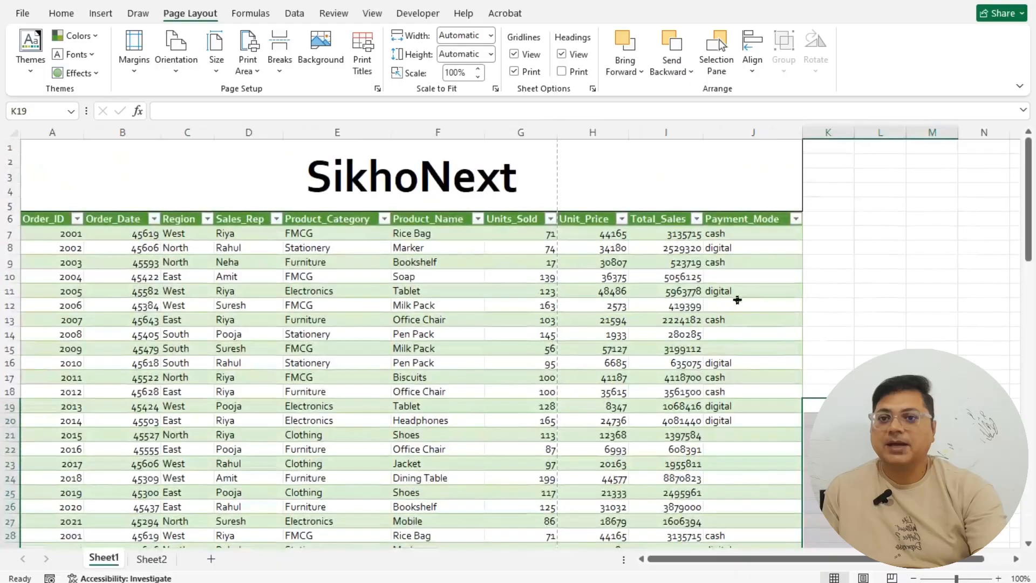
left_click(635, 163)
left_click(41, 219)
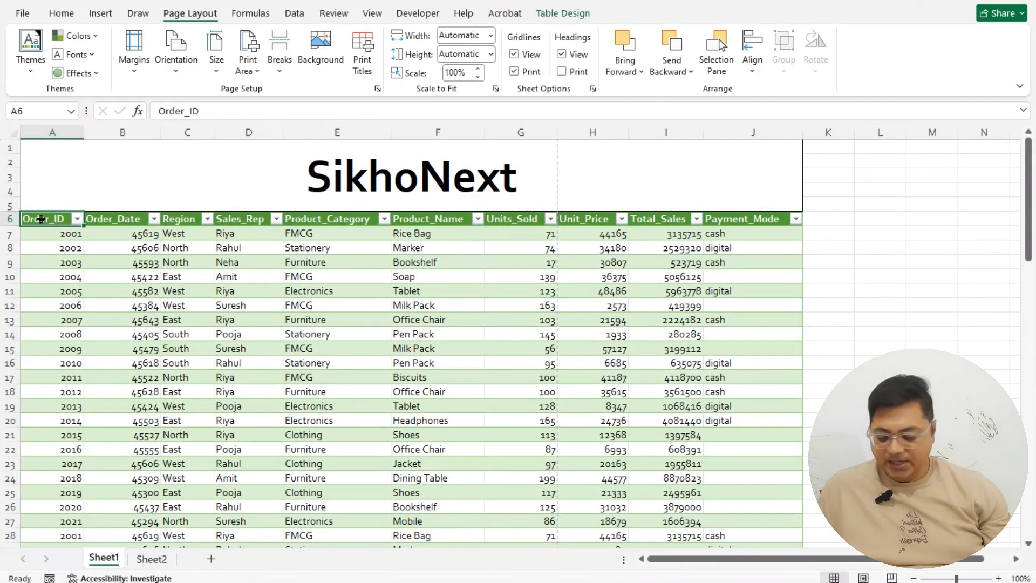
key("shift+Right")
key("shift+Right")
key("shift+Right")
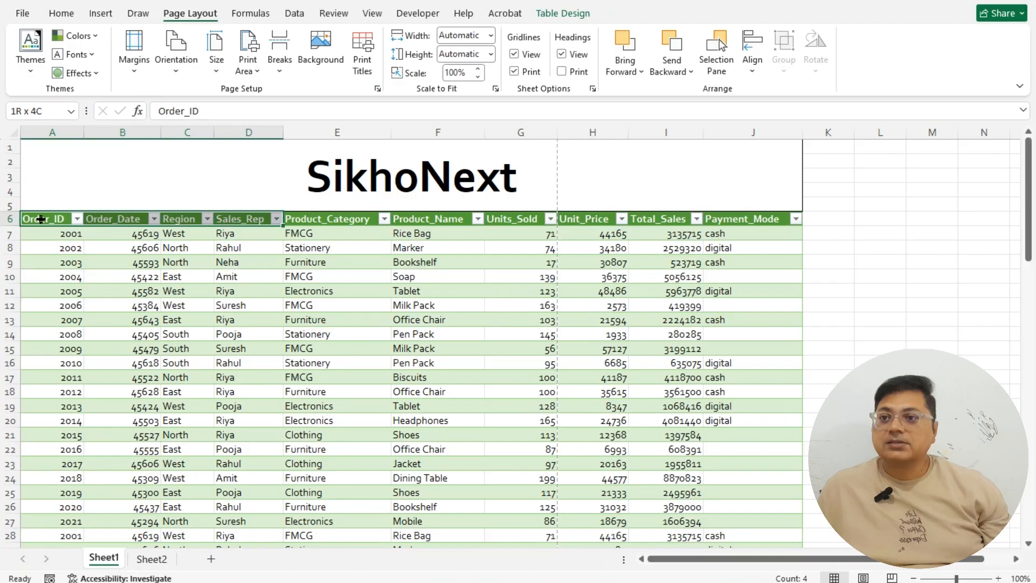
key("shift+Right")
key("shift+Right")
key("shift+Right")
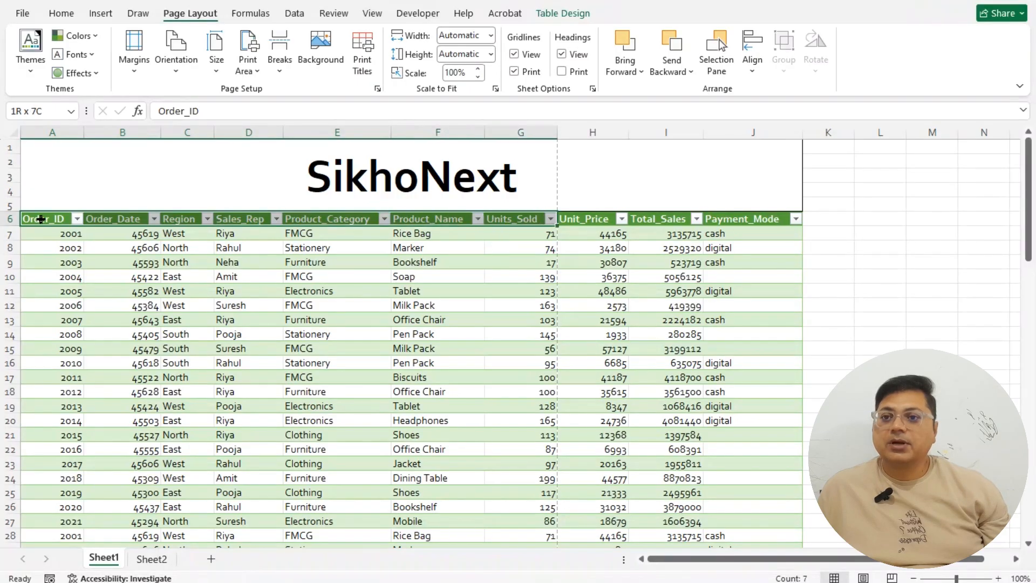
key("shift+Right")
key("shift+Right")
key("shift+Right")
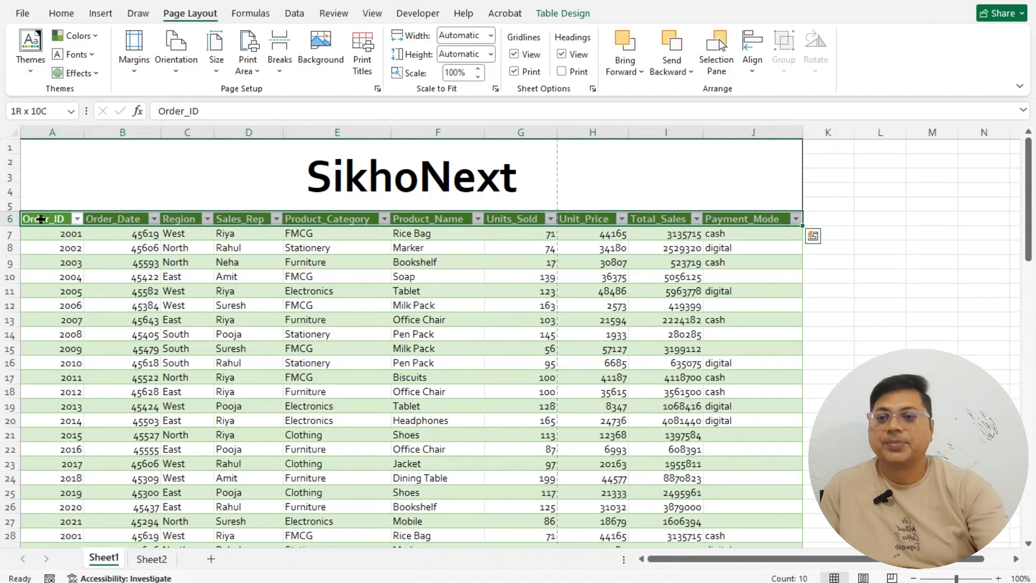
left_click(368, 187)
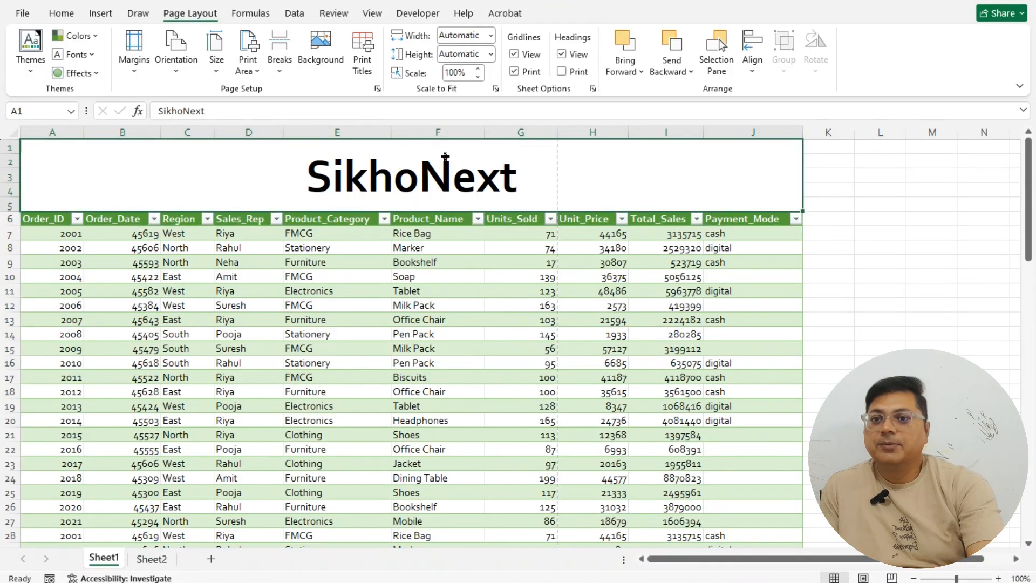
Change Sheet1's page orientation to Landscape, page through its print preview and return to the sheet
left_click(176, 54)
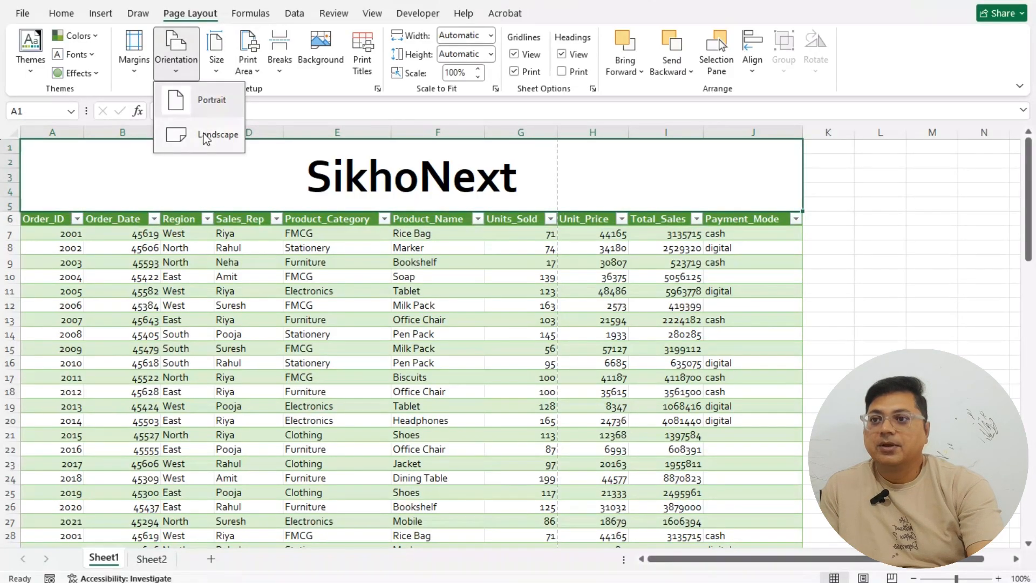
left_click(211, 134)
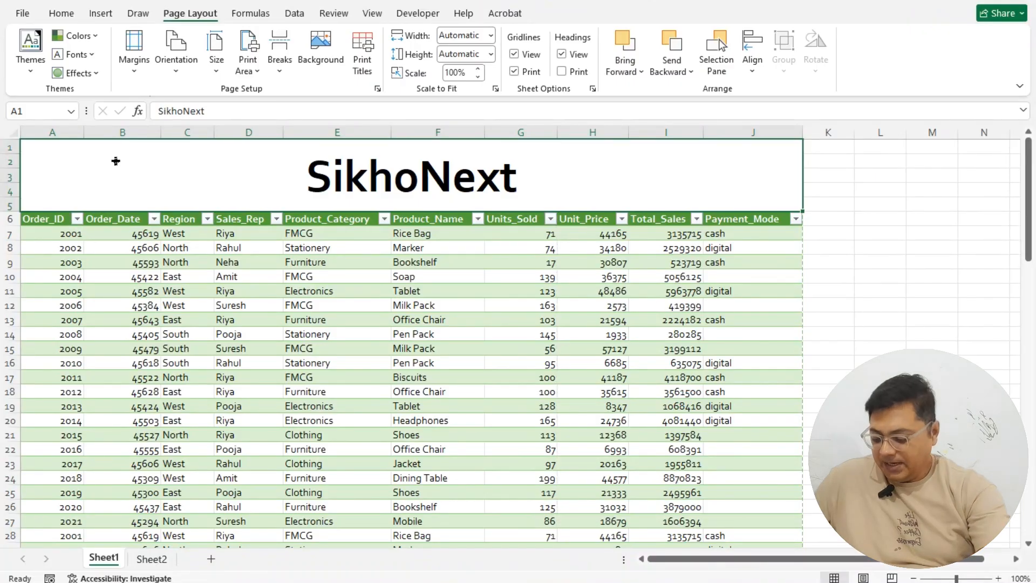
key("ctrl+p")
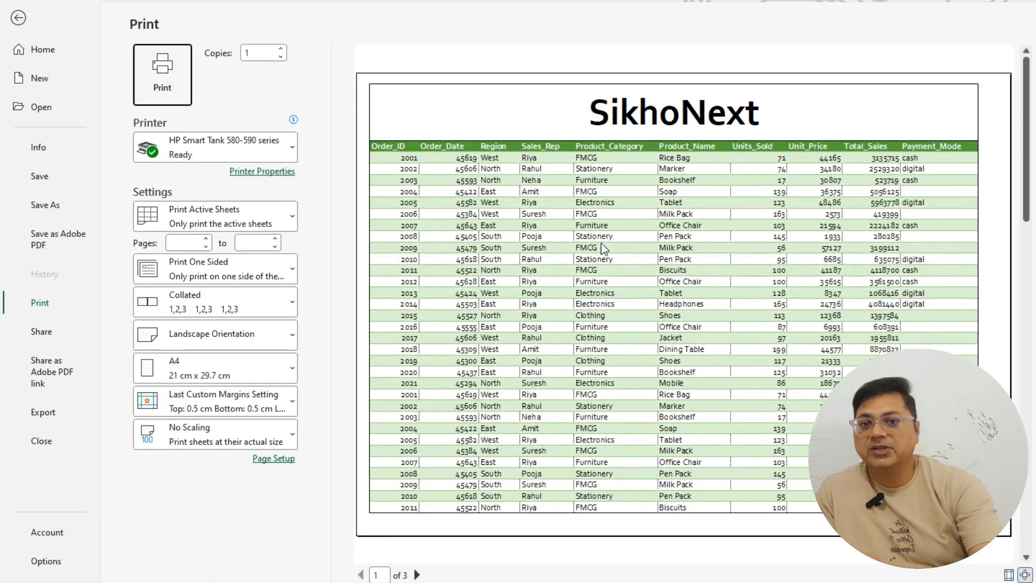
scroll(602, 248, "down", 3)
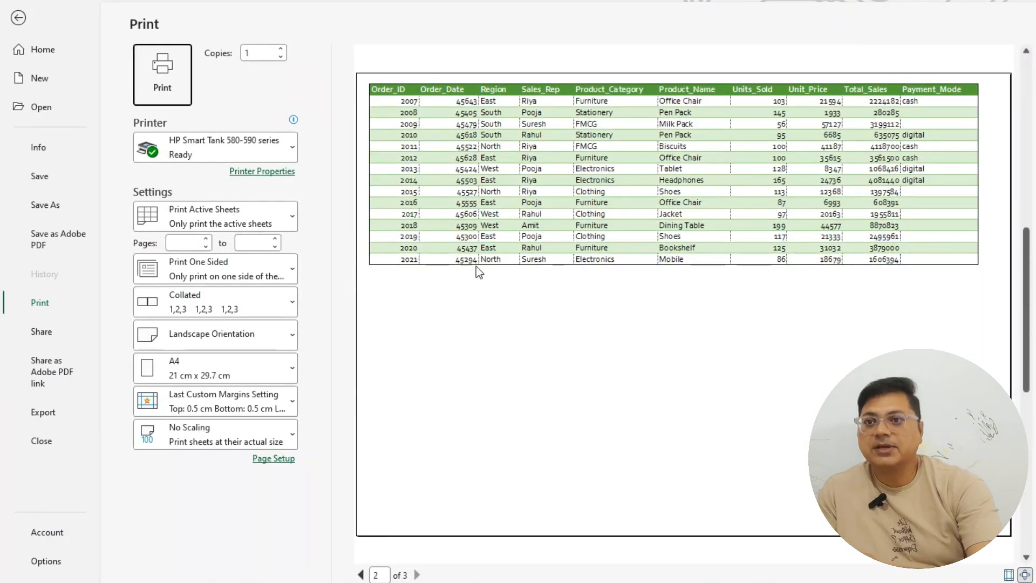
scroll(476, 266, "up", 3)
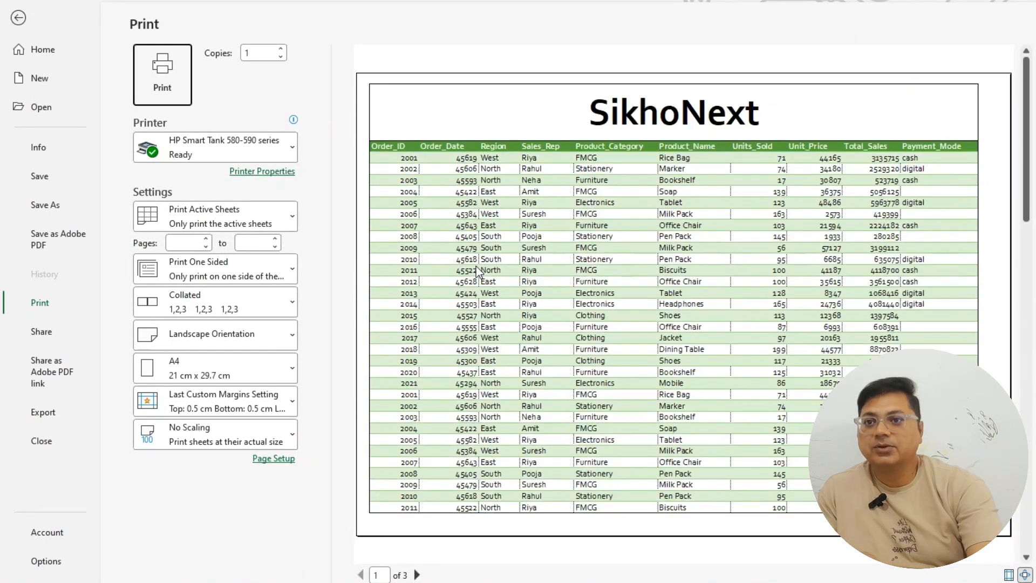
left_click(19, 19)
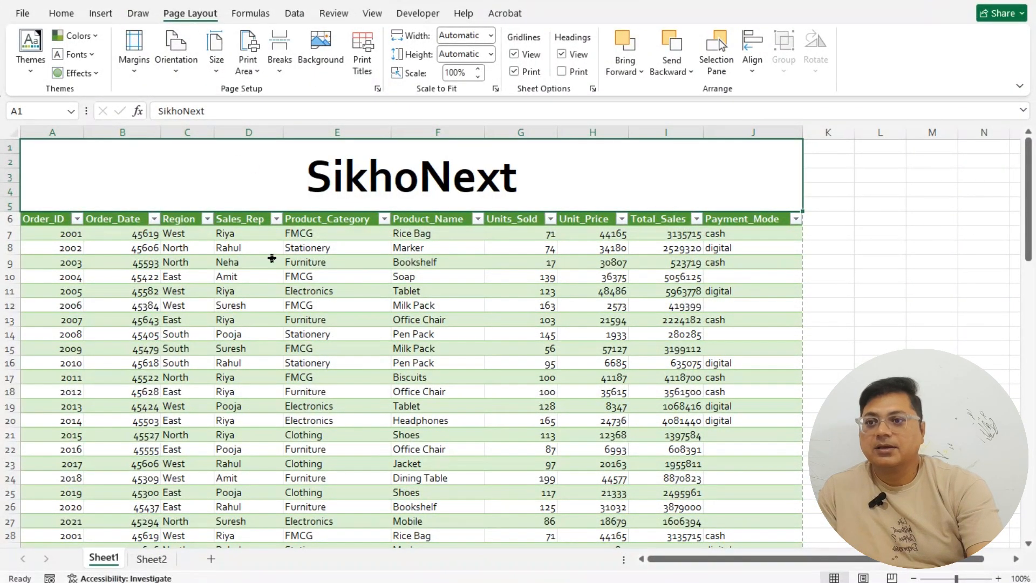
Clear the rows to repeat at top in Sheet1's print titles
left_click(376, 63)
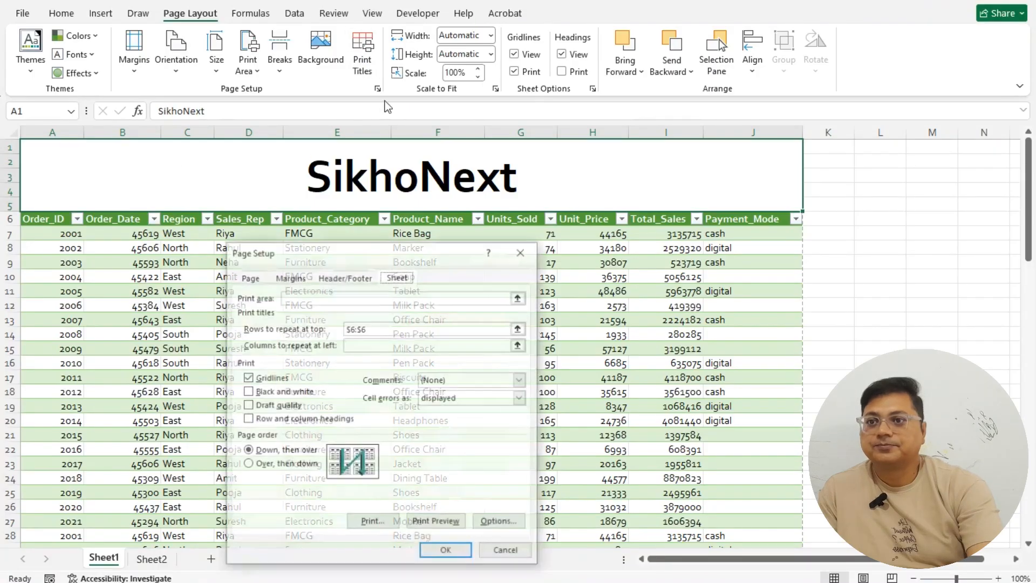
type("$6:$6")
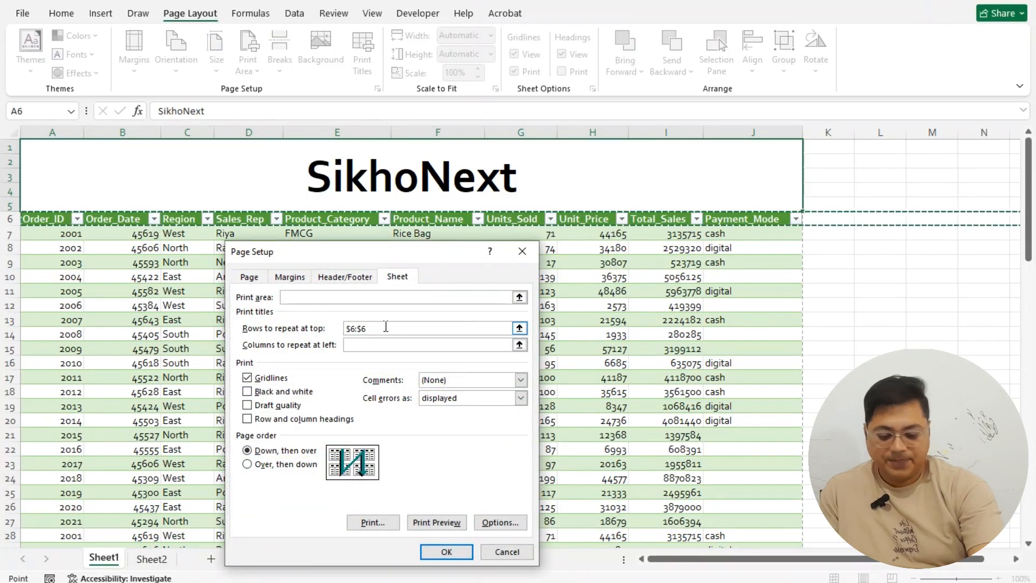
key("BackSpace")
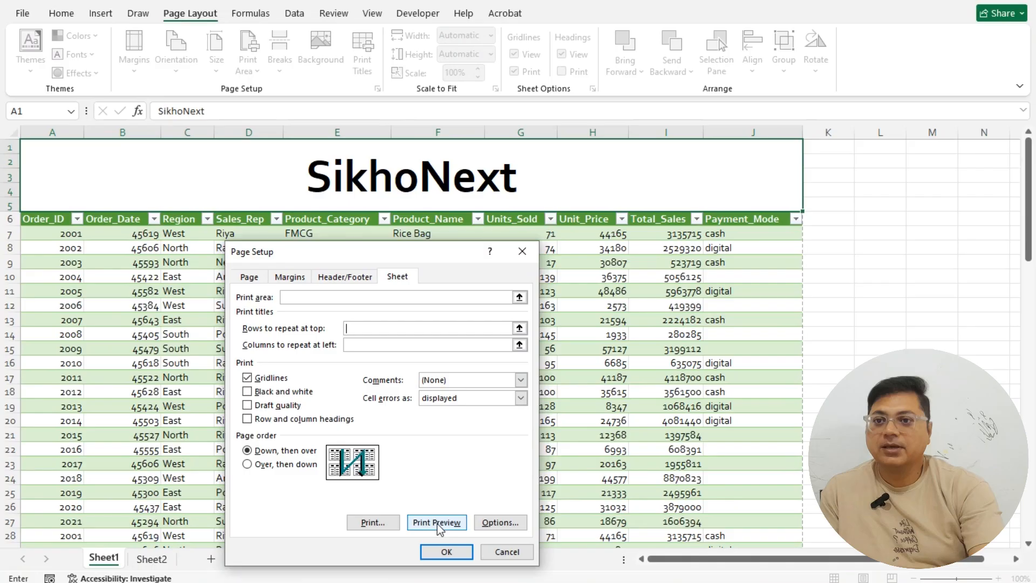
left_click(438, 550)
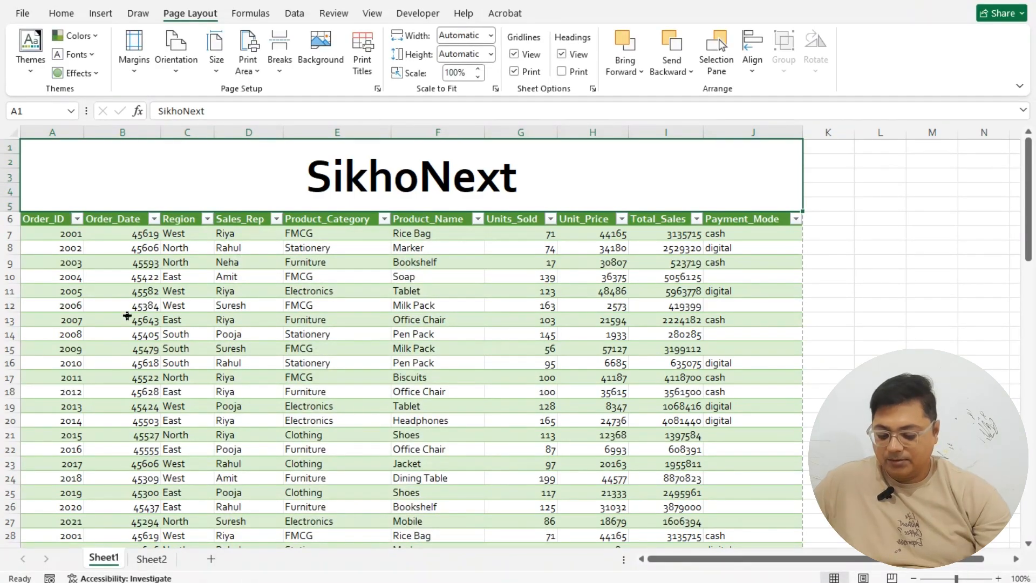
Page through Sheet1's print preview to check the headers on each page, and return to the sheet
key("ctrl+p")
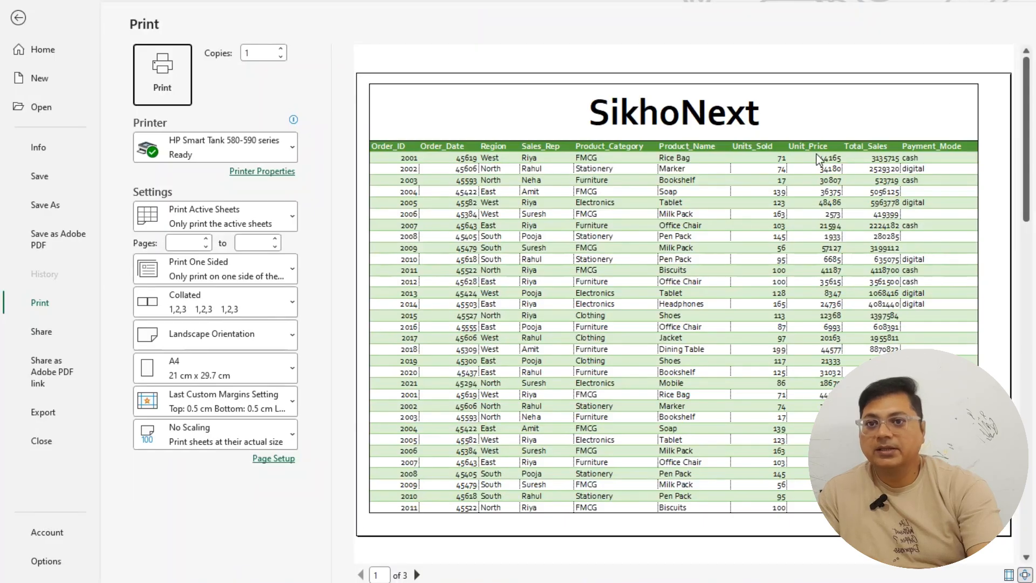
scroll(655, 203, "down", 1)
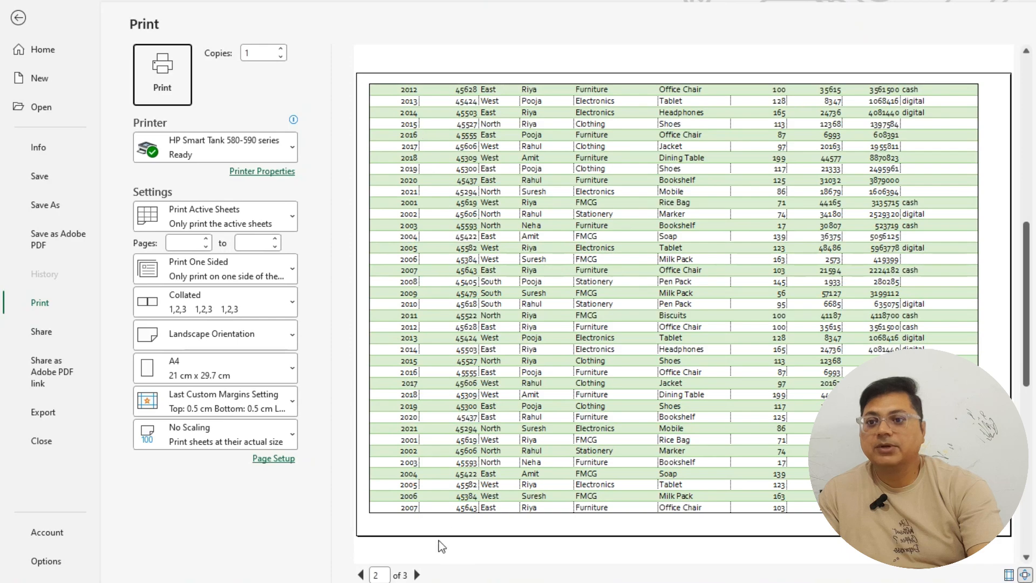
scroll(452, 488, "down", 1)
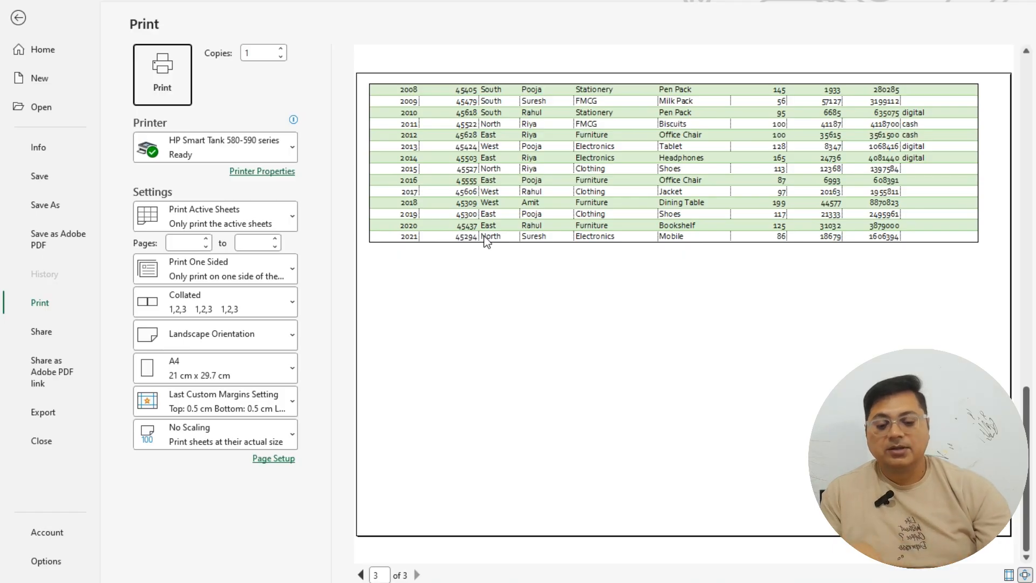
left_click(19, 19)
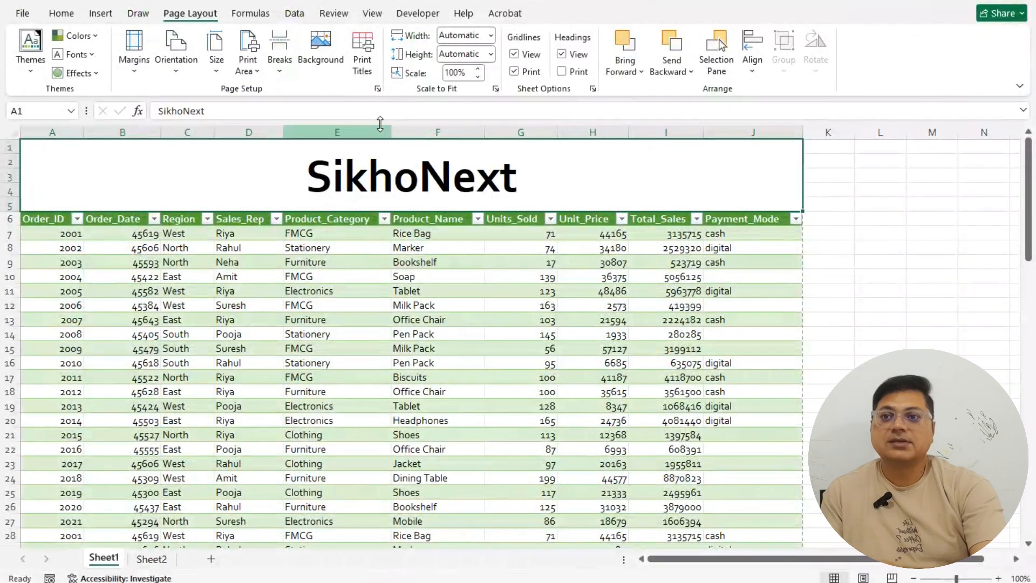
Set header row 6 ($6:$6) as the rows to repeat at top for Sheet1 and open the print preview
left_click(363, 77)
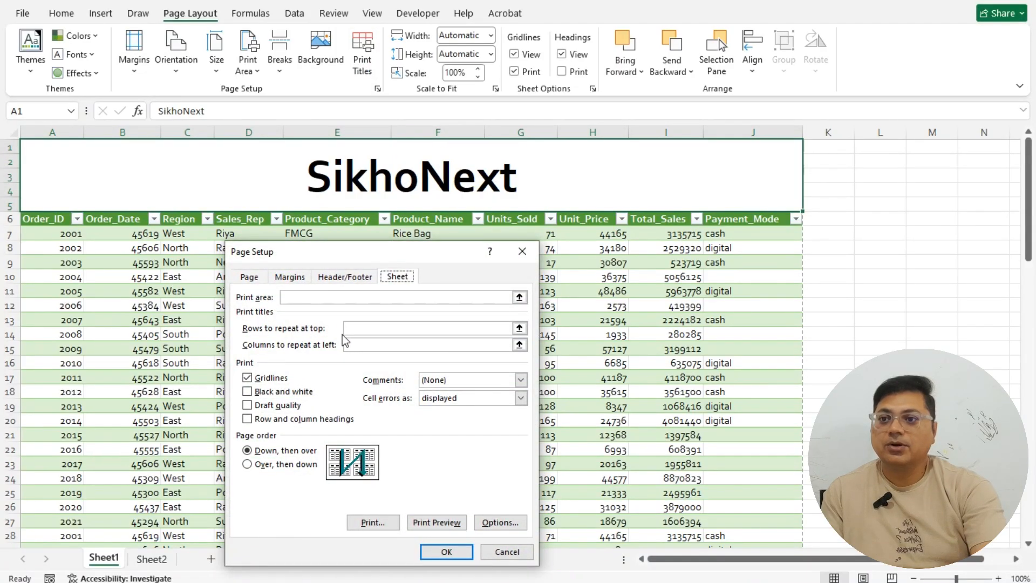
left_click(367, 329)
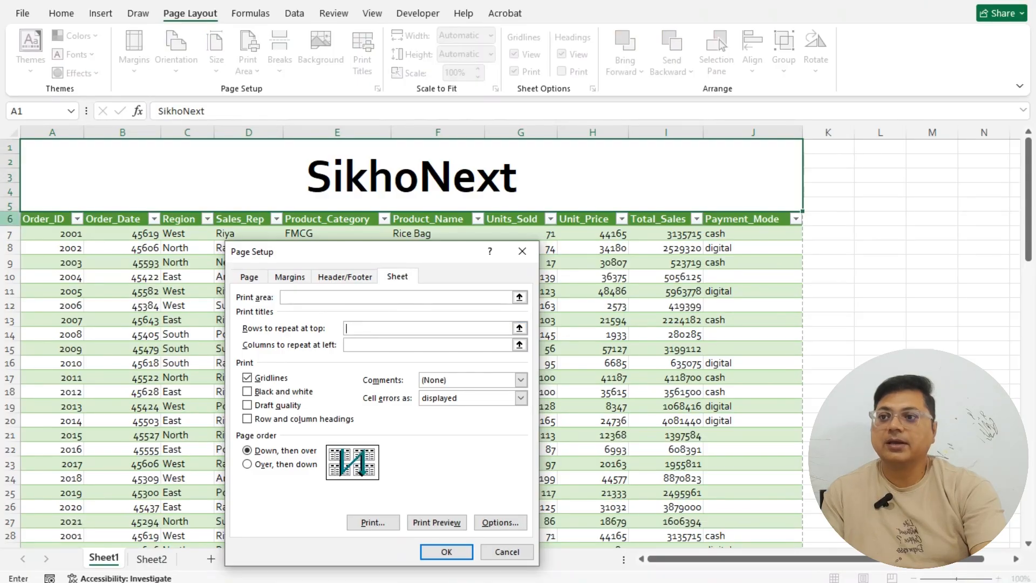
left_click(432, 218)
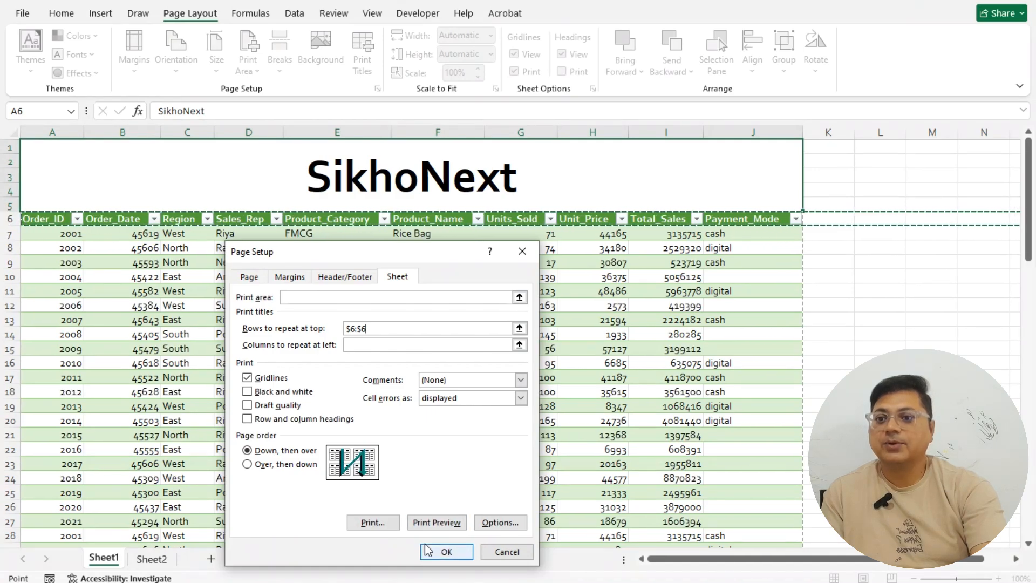
left_click(435, 523)
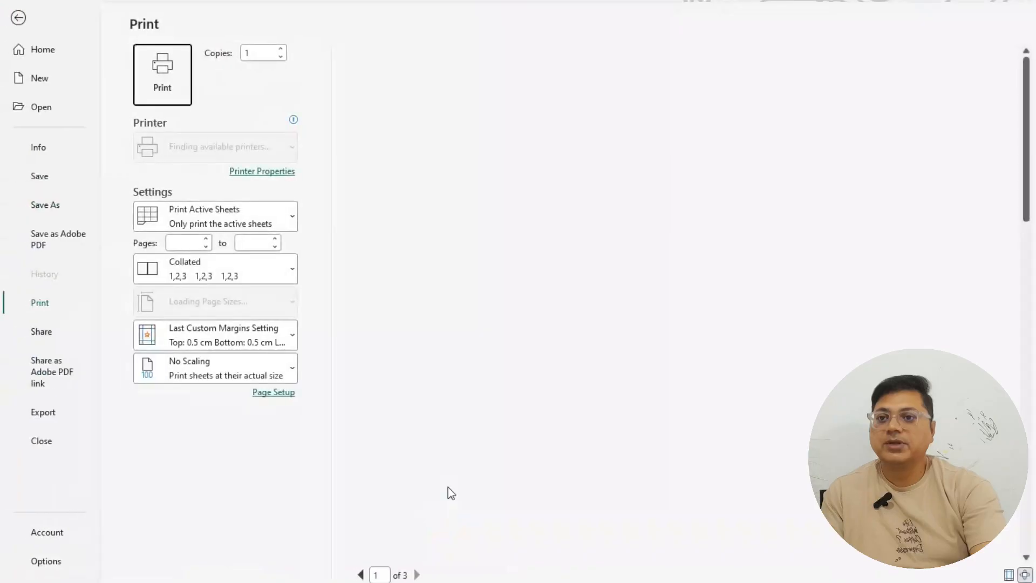
Page through all three pages of Sheet1's print preview to check the repeated header row, and return to the sheet
scroll(527, 264, "down", 3)
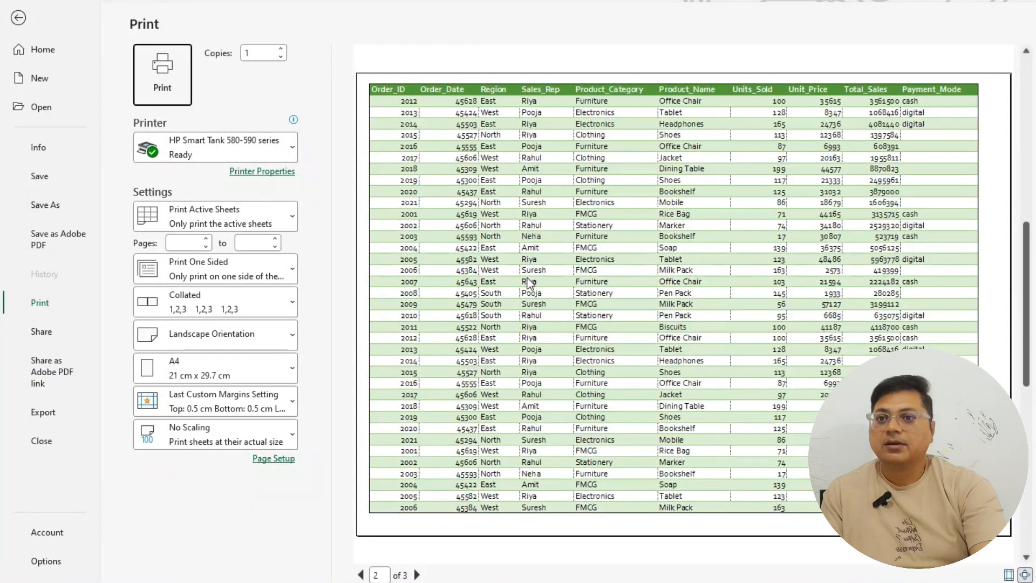
scroll(488, 195, "up", 1)
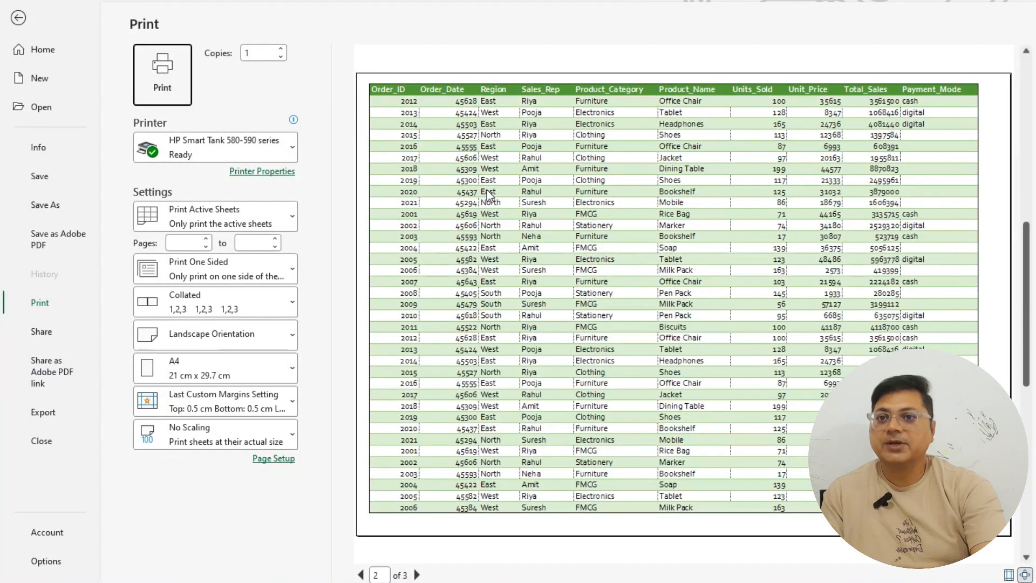
scroll(489, 195, "down", 1)
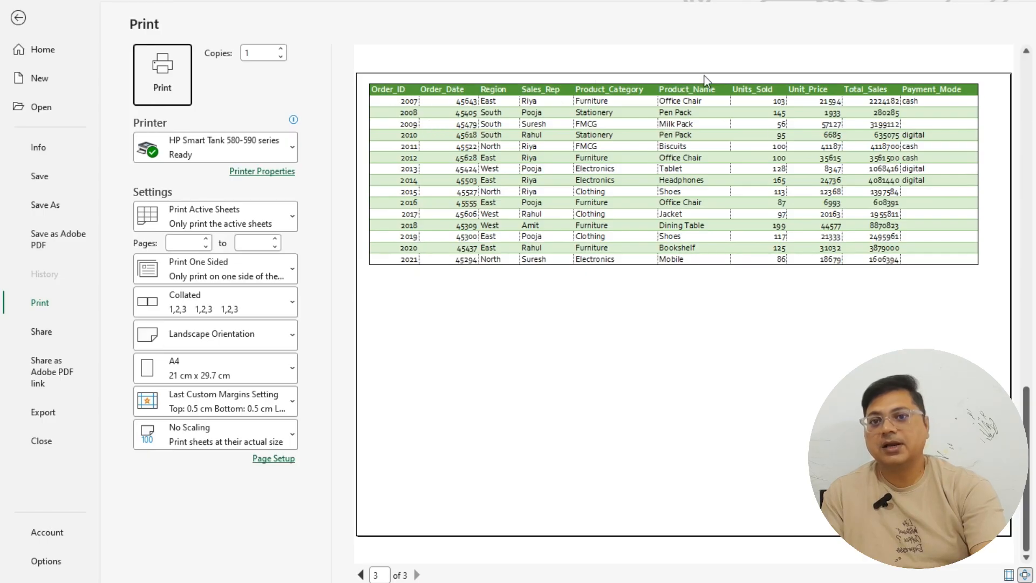
scroll(380, 345, "up", 2)
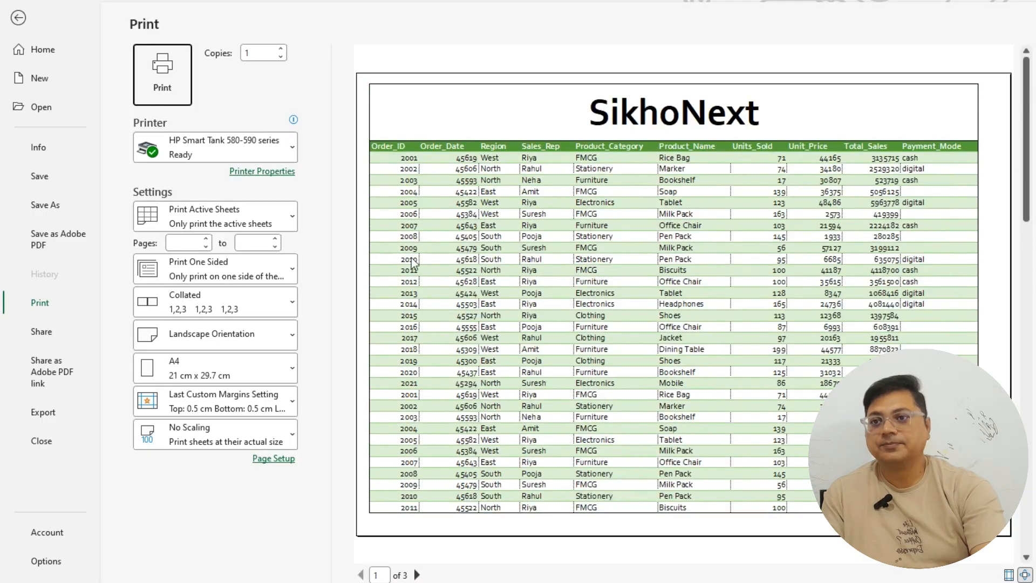
scroll(409, 206, "down", 1)
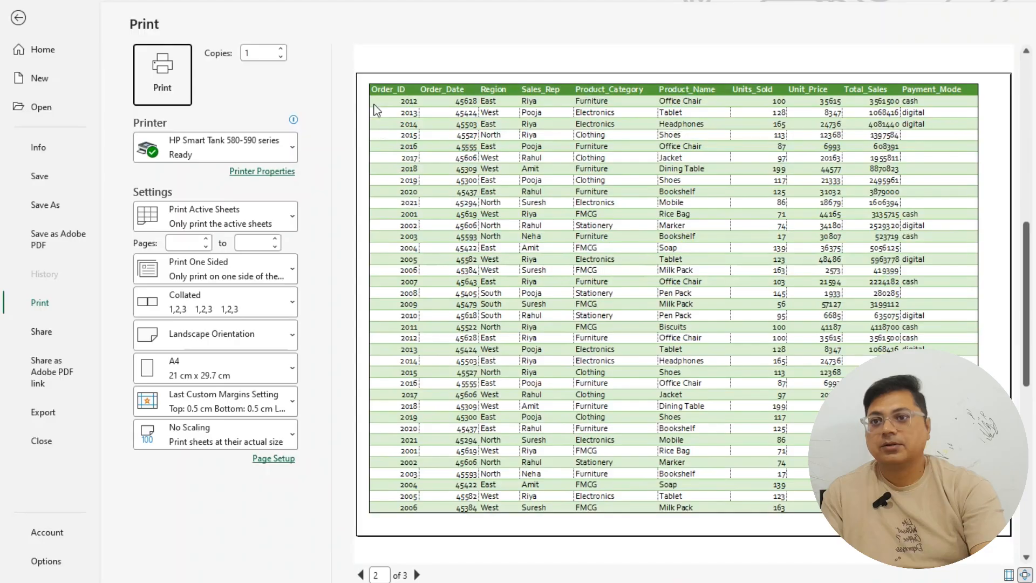
scroll(457, 174, "down", 2)
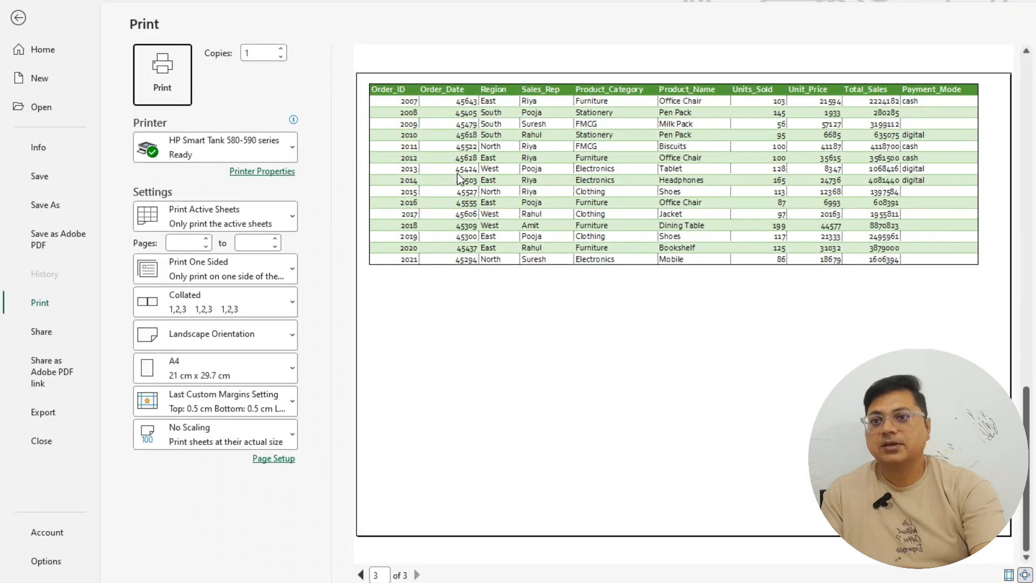
scroll(416, 142, "up", 4)
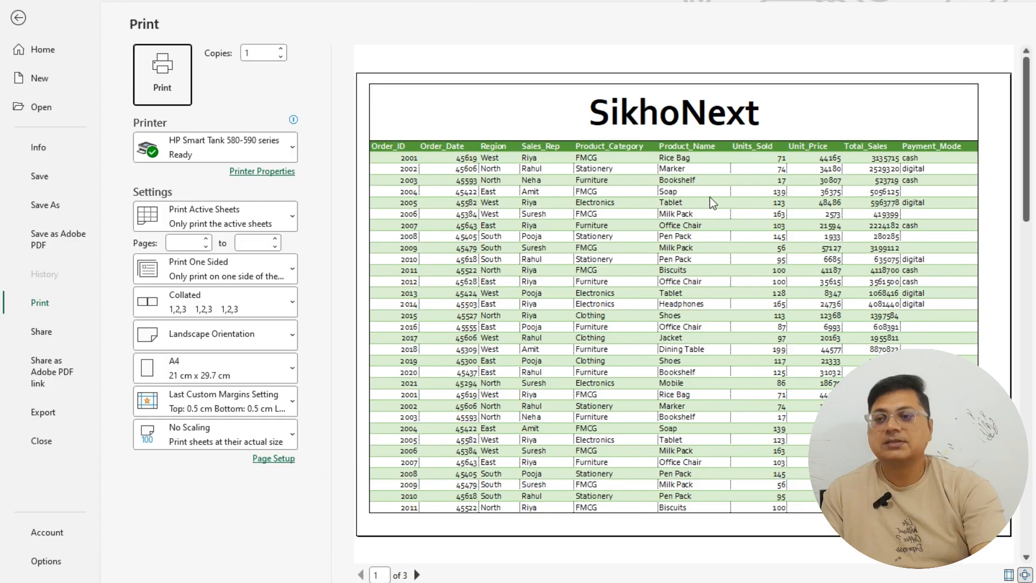
left_click(18, 20)
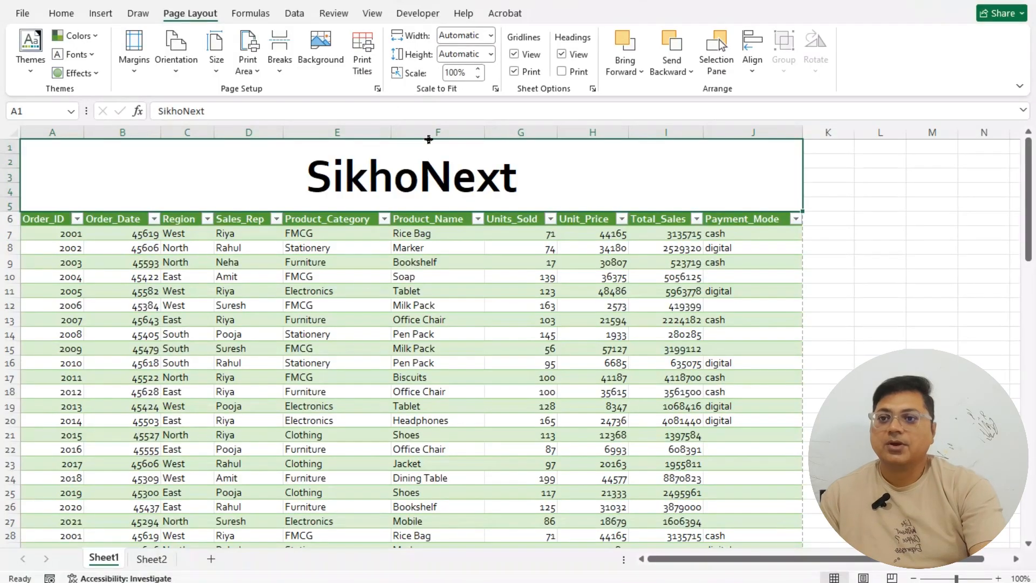
Copy the Payment_Mode column J and paste it into the empty column K beside the table
left_click(781, 125)
right_click(781, 131)
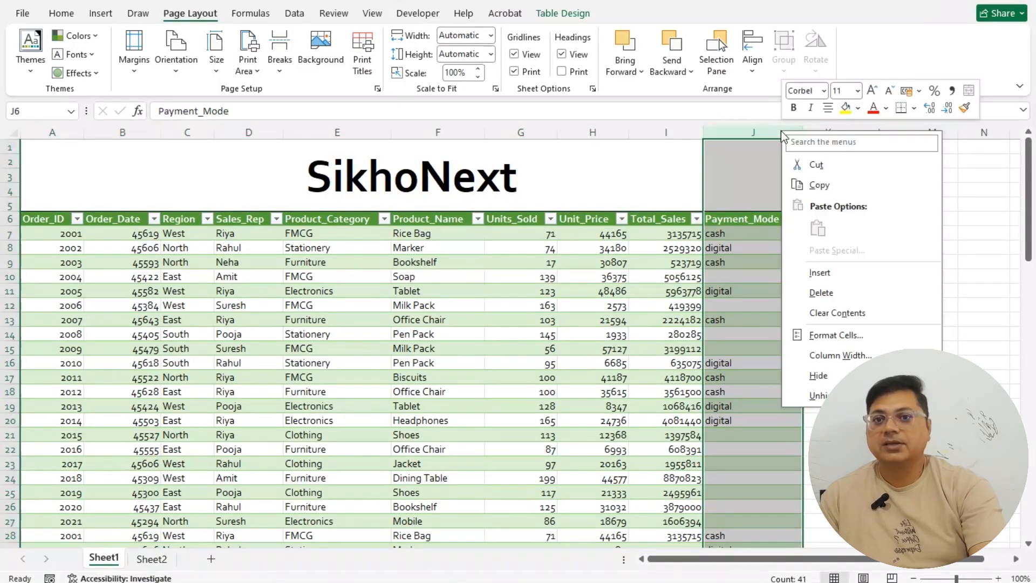
key("Escape")
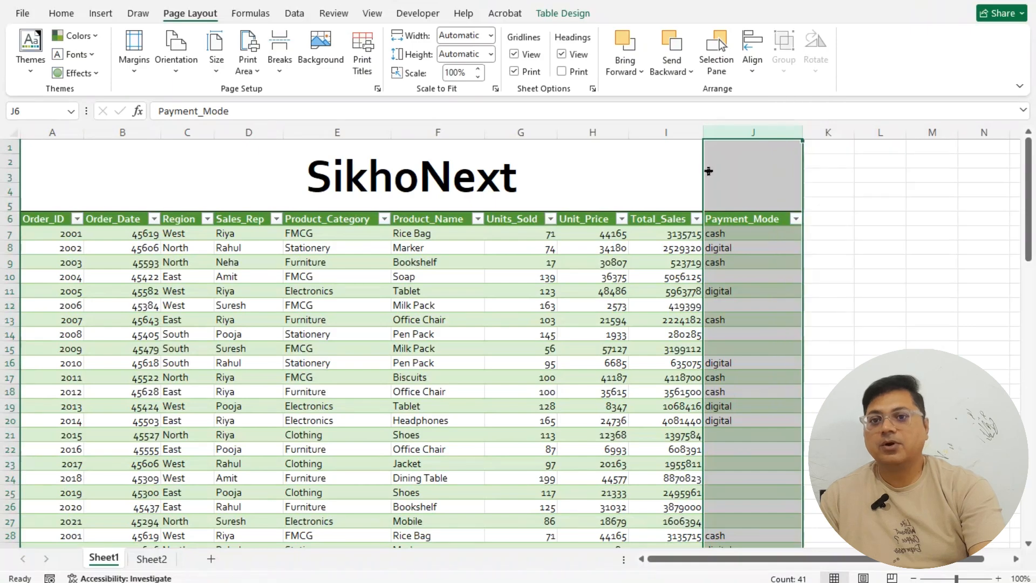
right_click(757, 135)
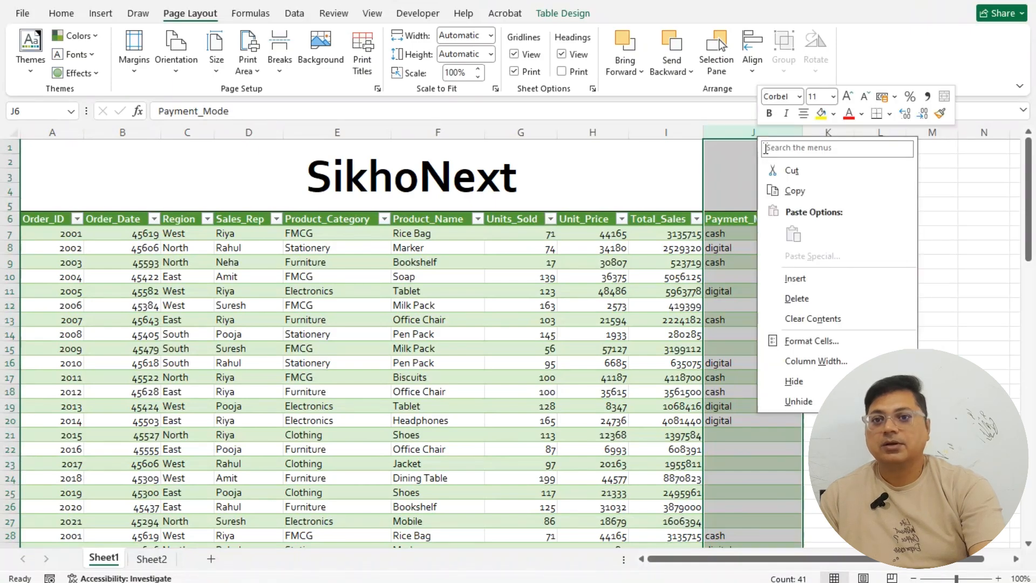
left_click(794, 191)
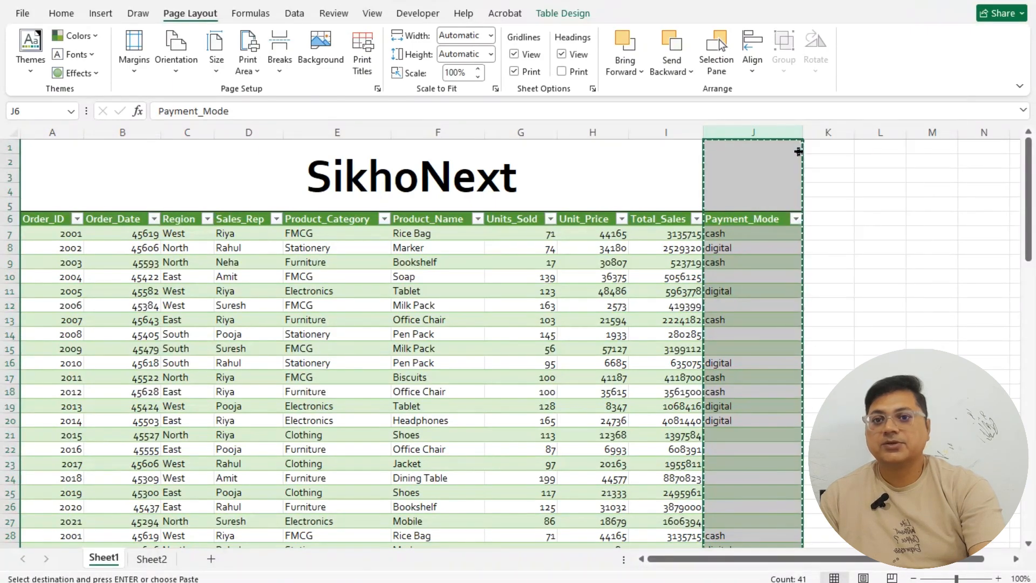
right_click(829, 132)
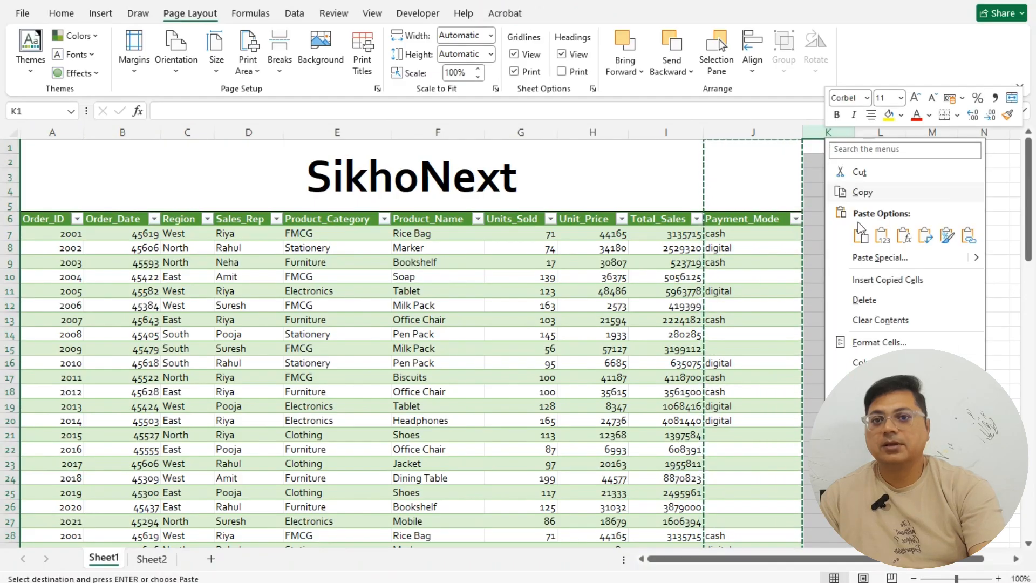
left_click(861, 236)
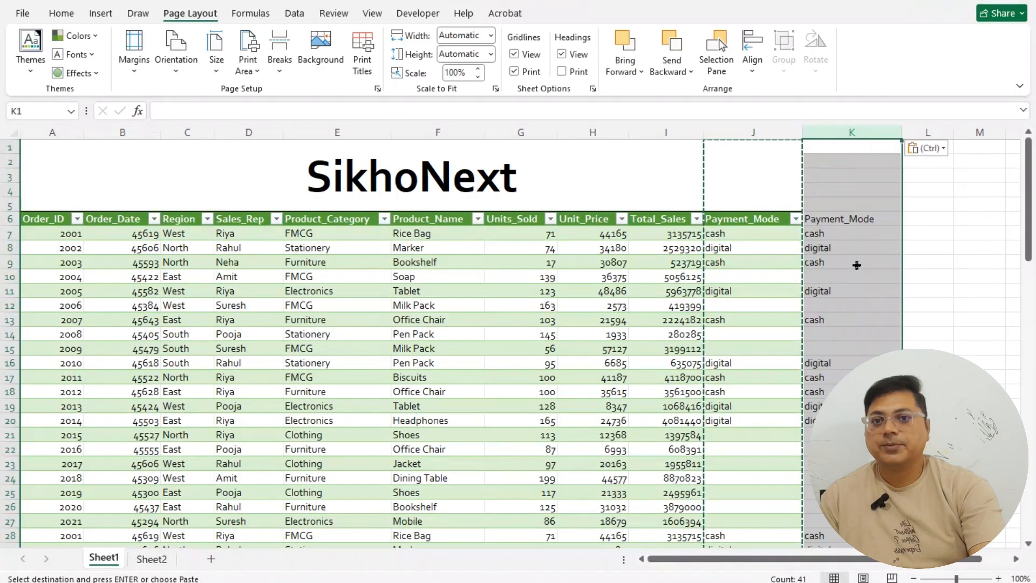
left_click(928, 248)
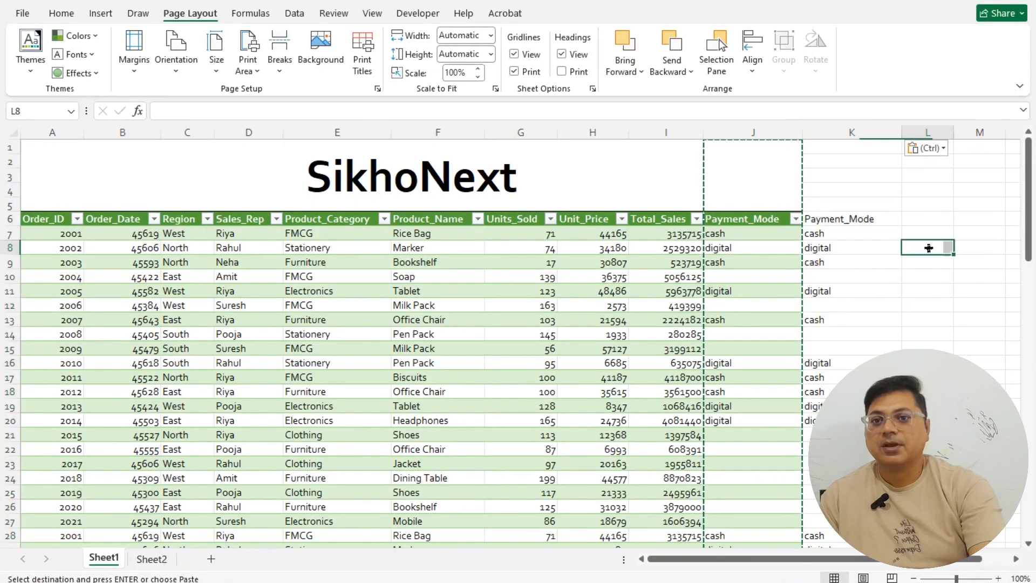
left_click(777, 201)
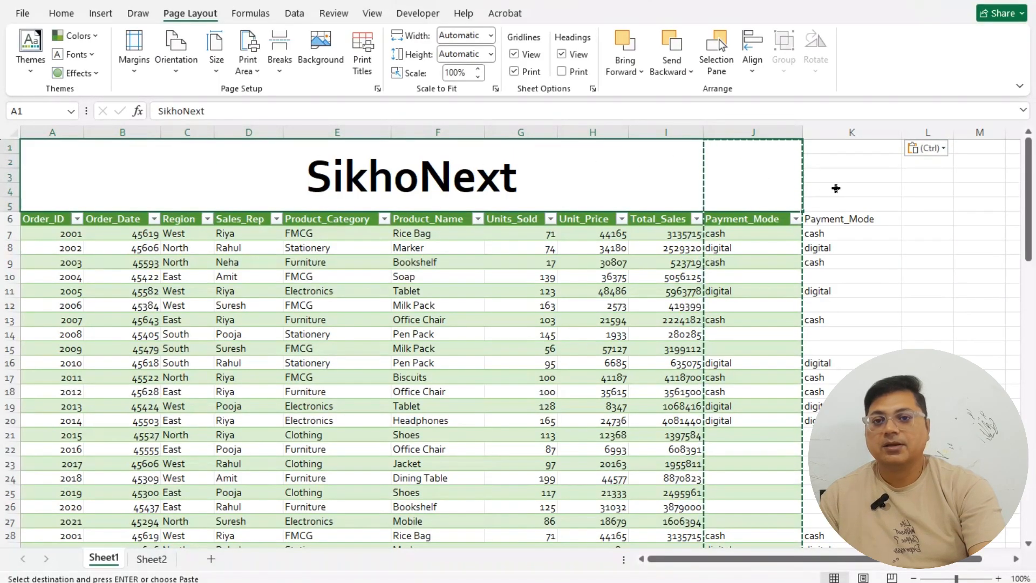
Show Sheet1 in Page Layout view and reduce the print scale in 5% steps to 80%
left_click(863, 578)
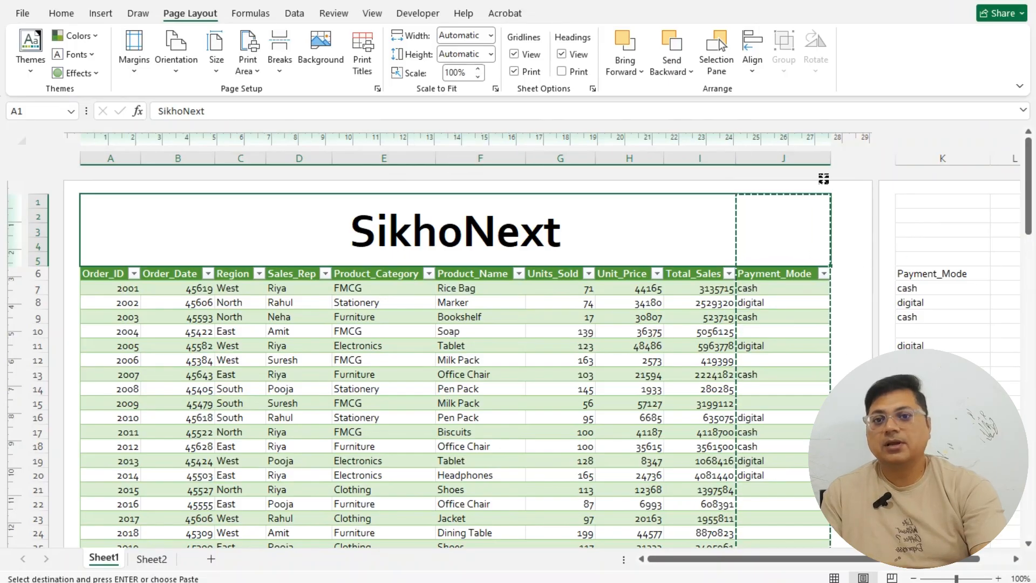
left_click(478, 77)
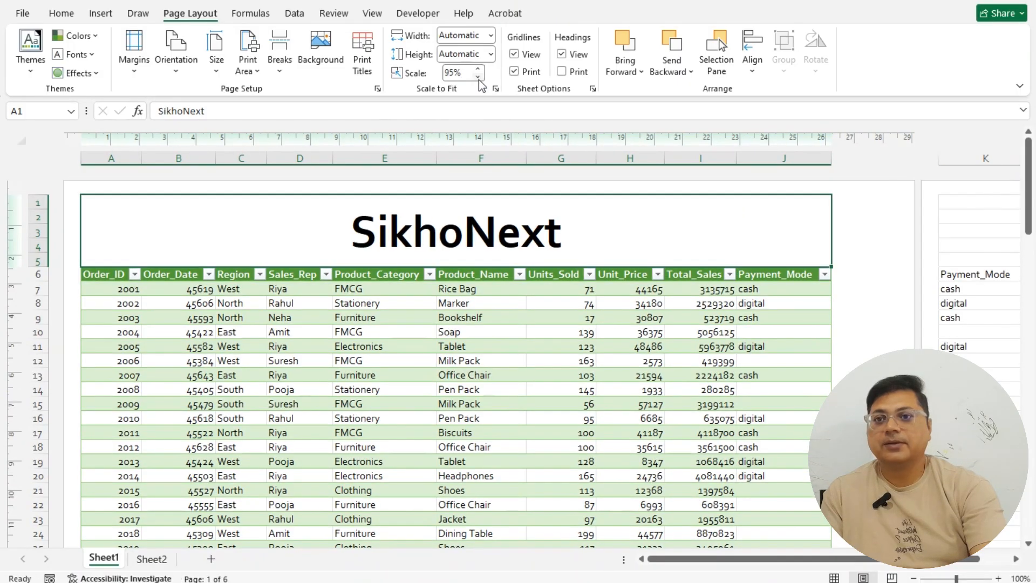
left_click(478, 78)
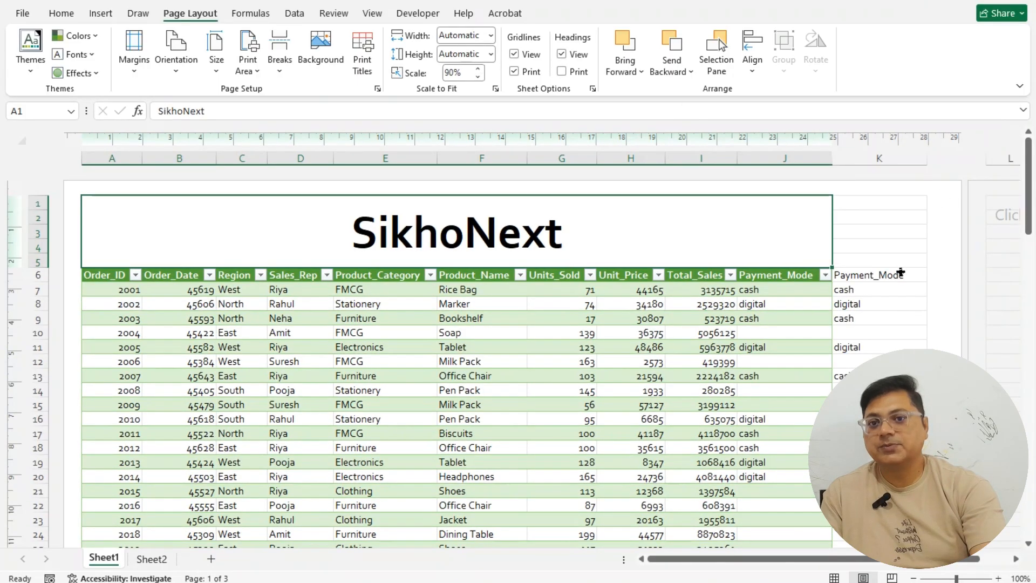
left_click(474, 78)
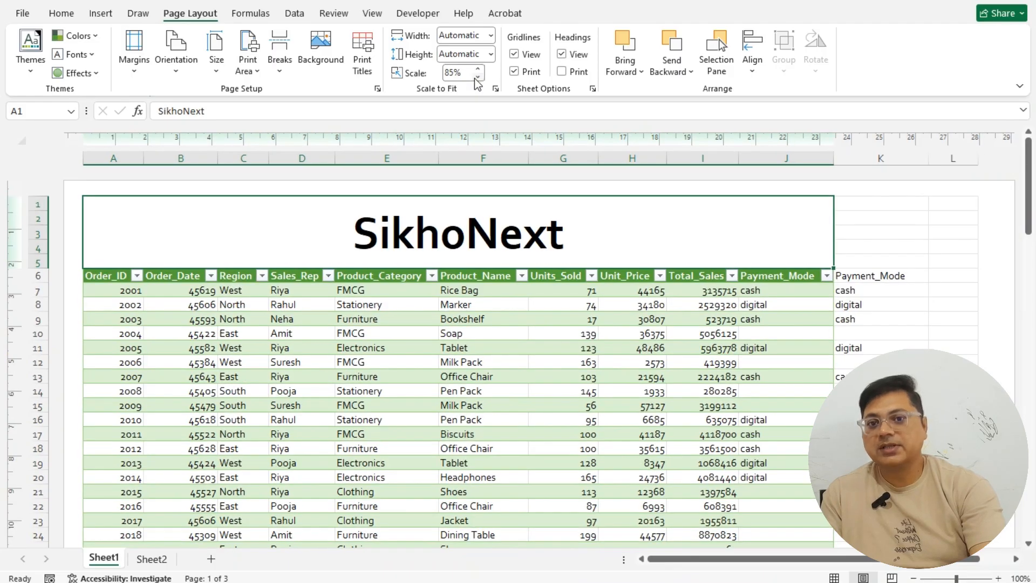
left_click(474, 78)
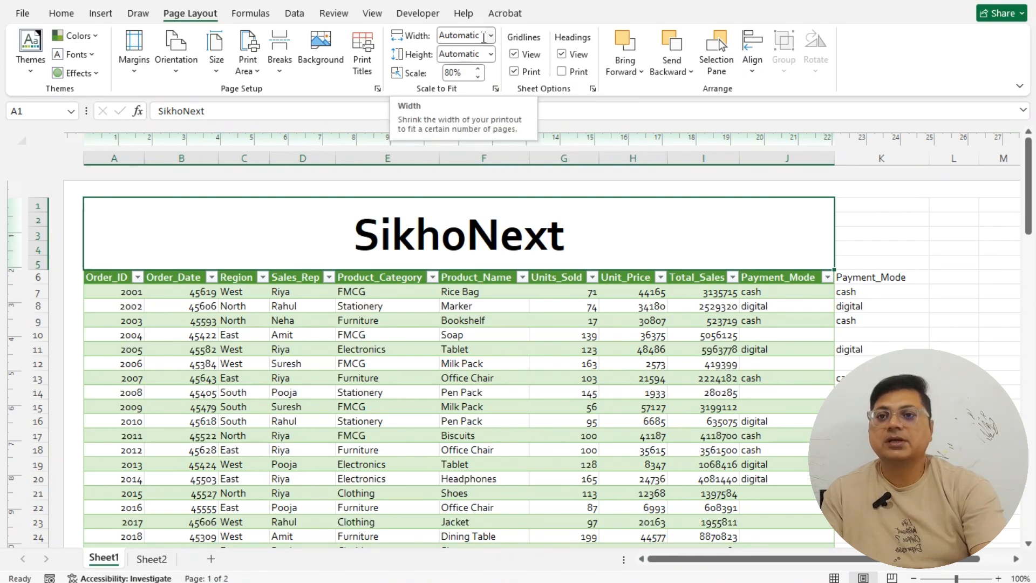
Raise Sheet1's print scale to 100%
left_click(478, 70)
left_click(478, 70)
left_click(478, 70)
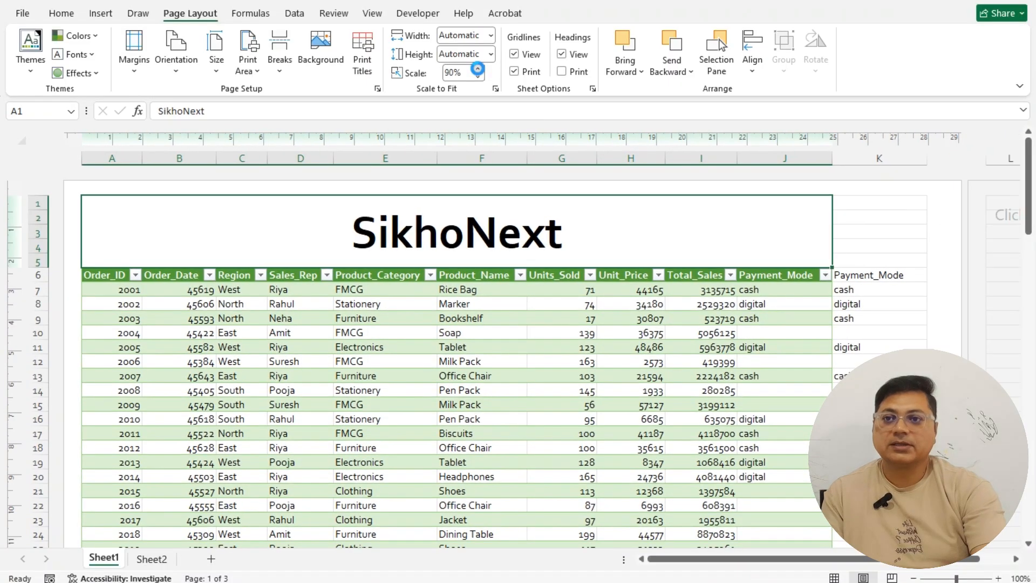
left_click(478, 70)
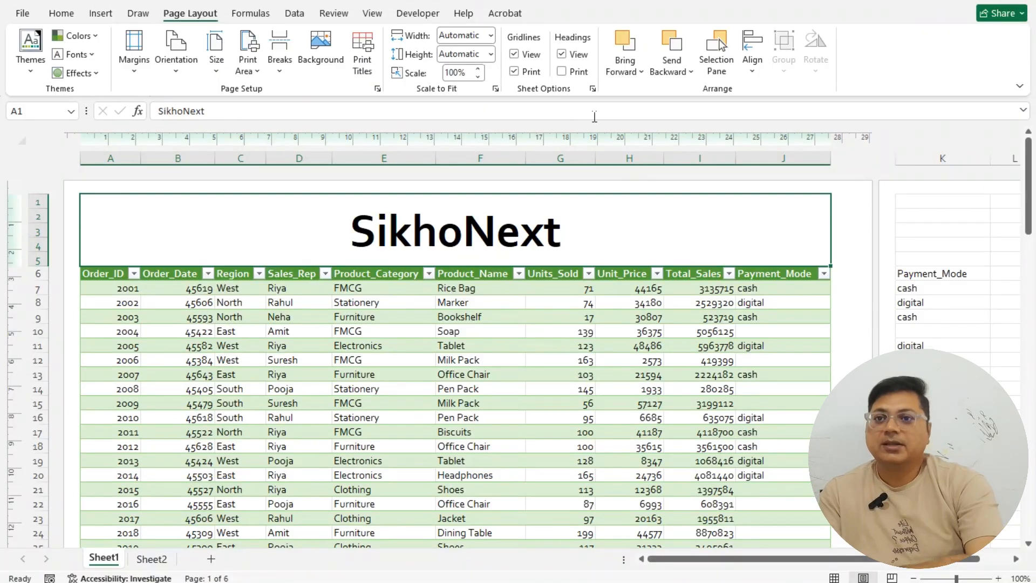
Turn off gridline printing for Sheet1 and return the sheet to Normal view
left_click(527, 70)
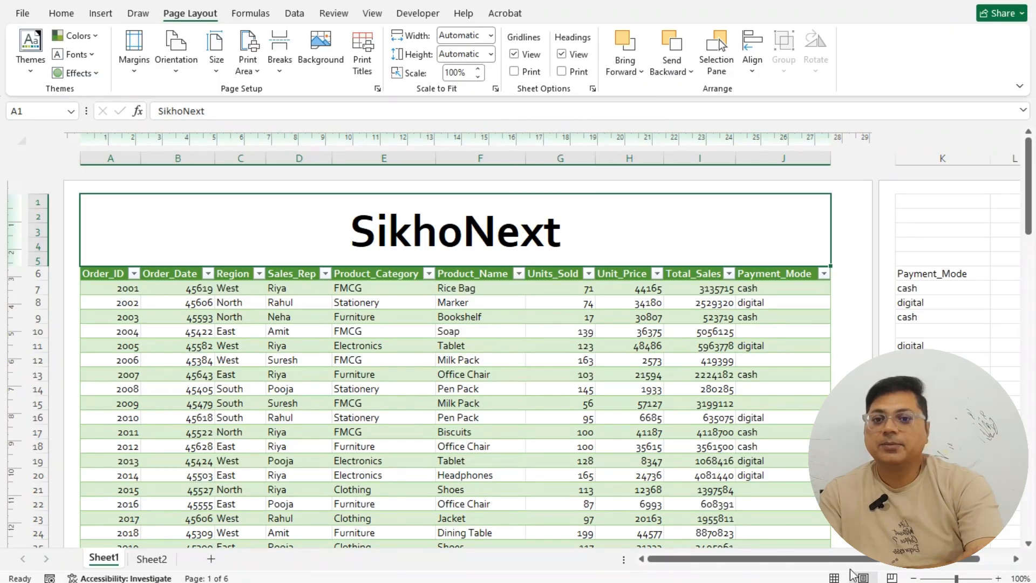
left_click(834, 576)
left_click(908, 274)
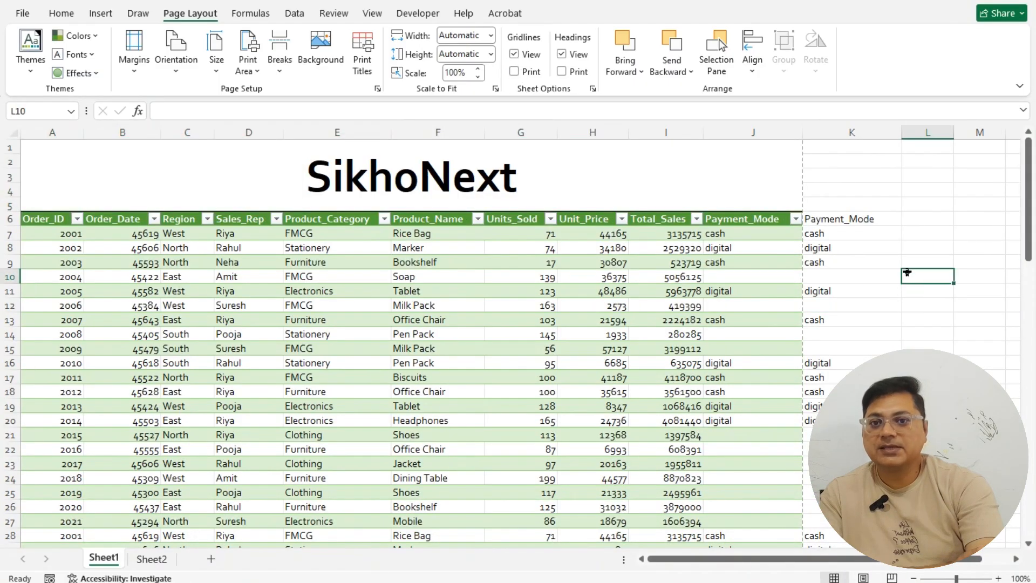
left_click(884, 190)
left_click(911, 177)
left_click(858, 176)
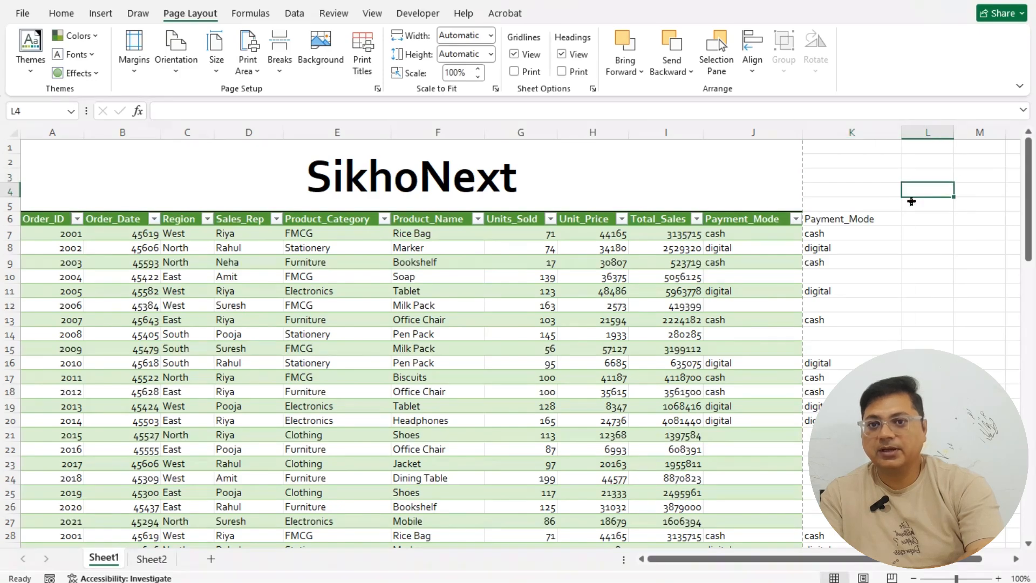
left_click(864, 248)
left_click(876, 335)
left_click(842, 377)
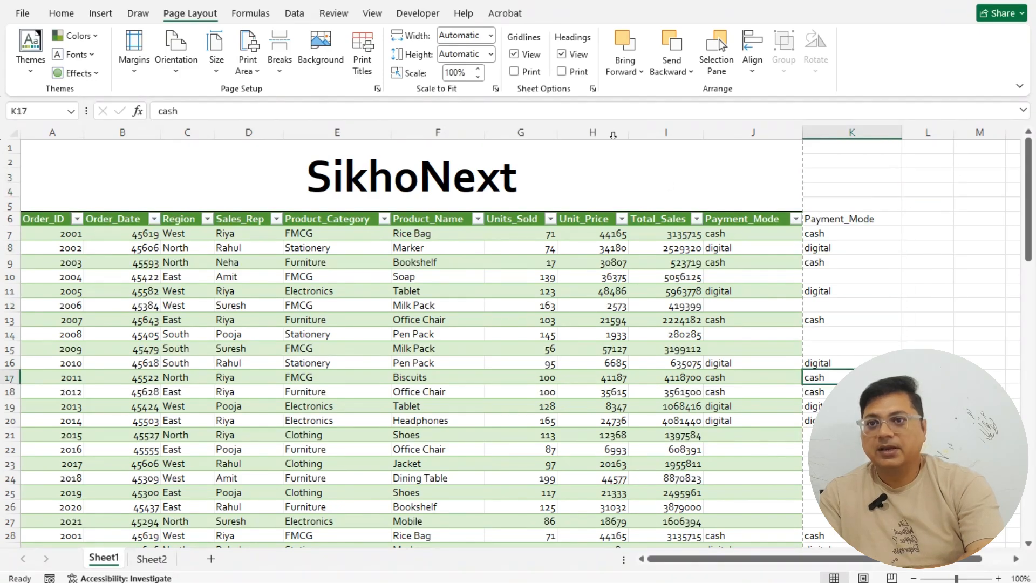
left_click(195, 179)
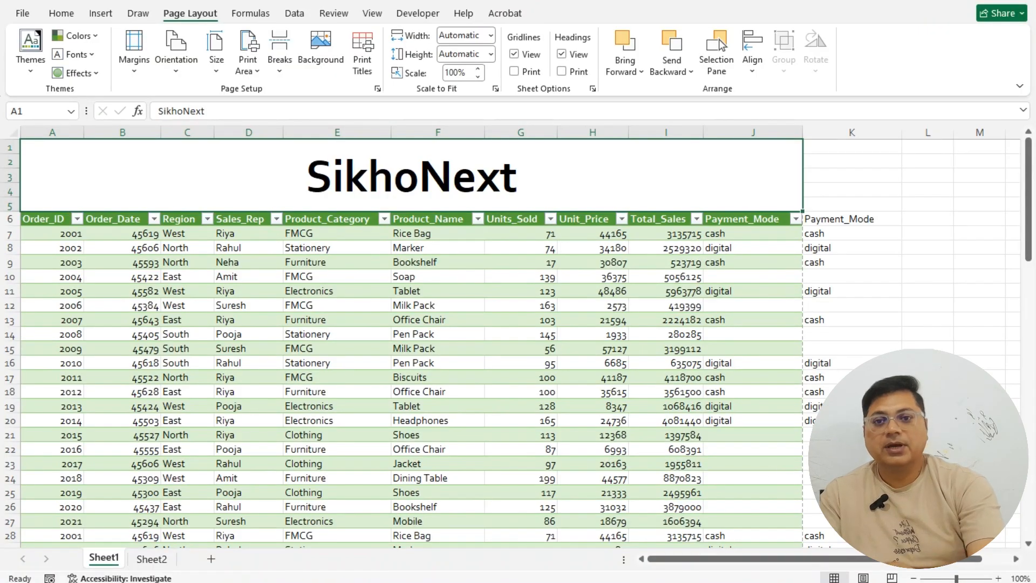
left_click_drag(911, 253, 913, 377)
left_click(927, 300)
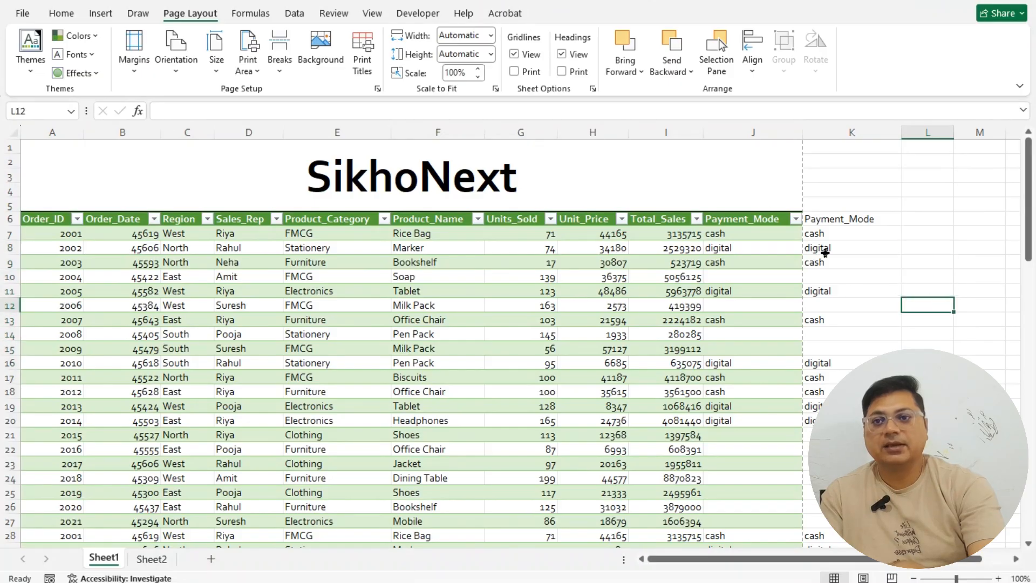
left_click(909, 261)
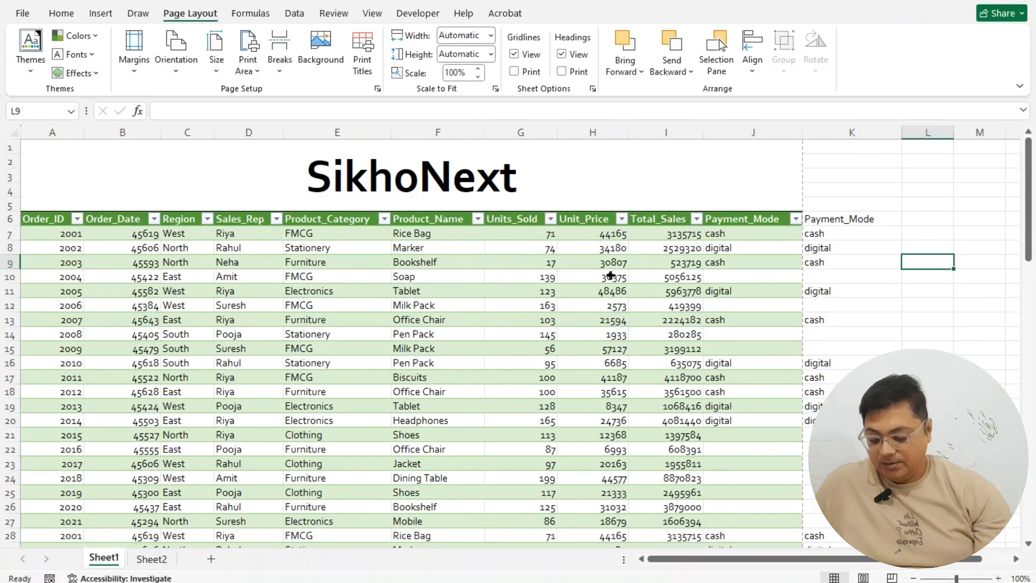
Turn on gridline printing for Sheet1, check the first page in the print preview and return to the sheet
left_click(514, 72)
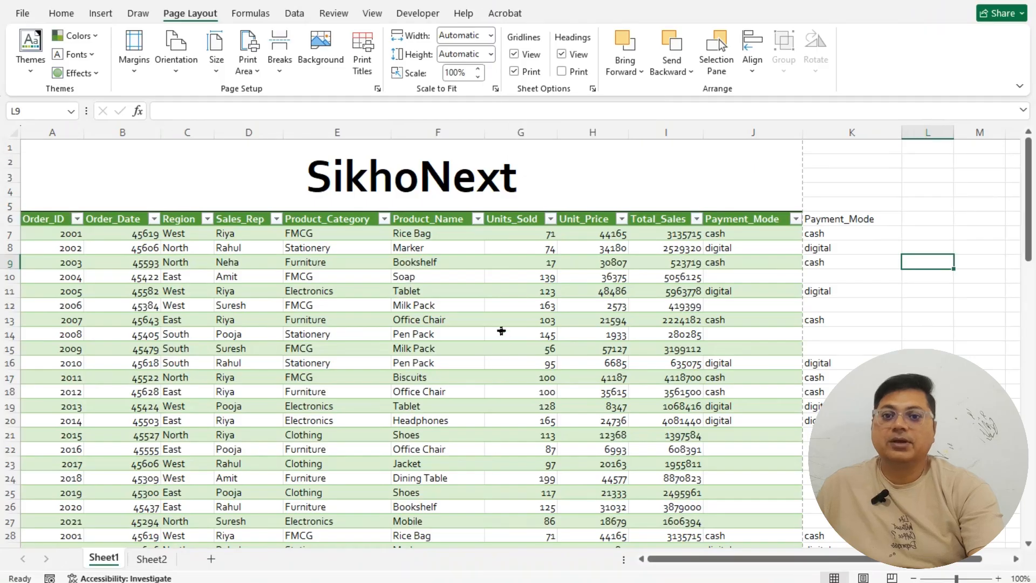
key("ctrl+p")
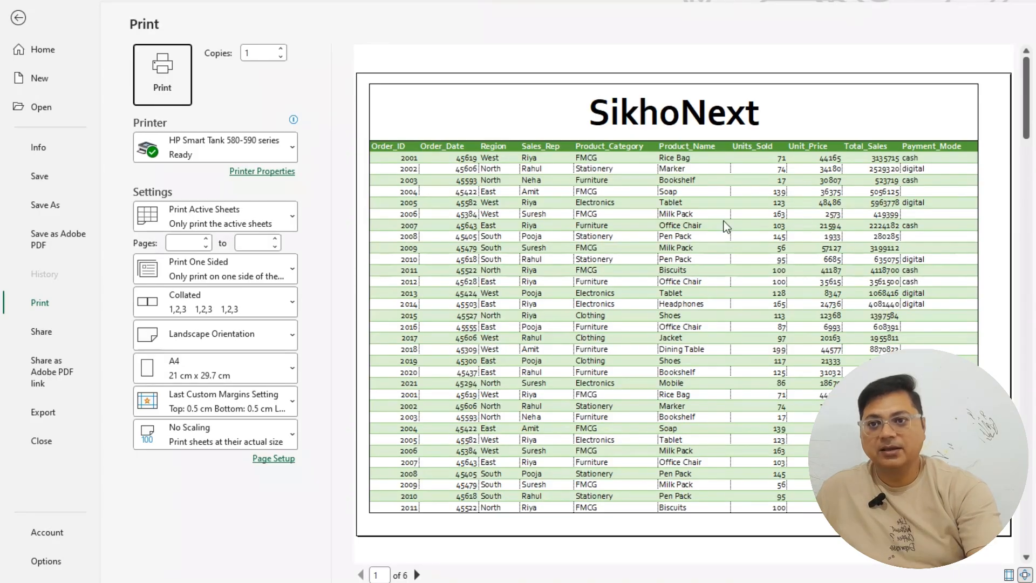
left_click(18, 18)
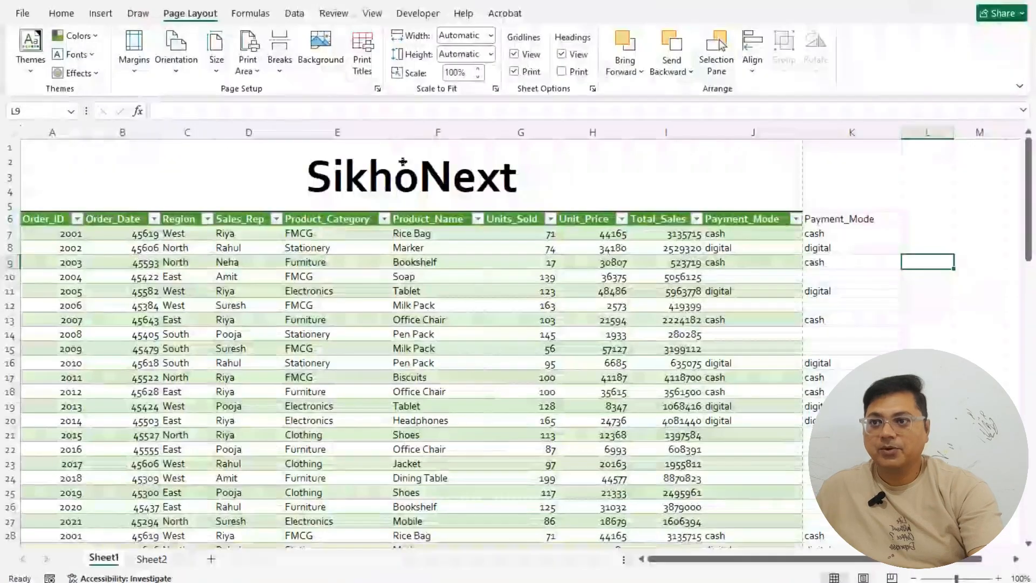
left_click(829, 232)
left_click(830, 207)
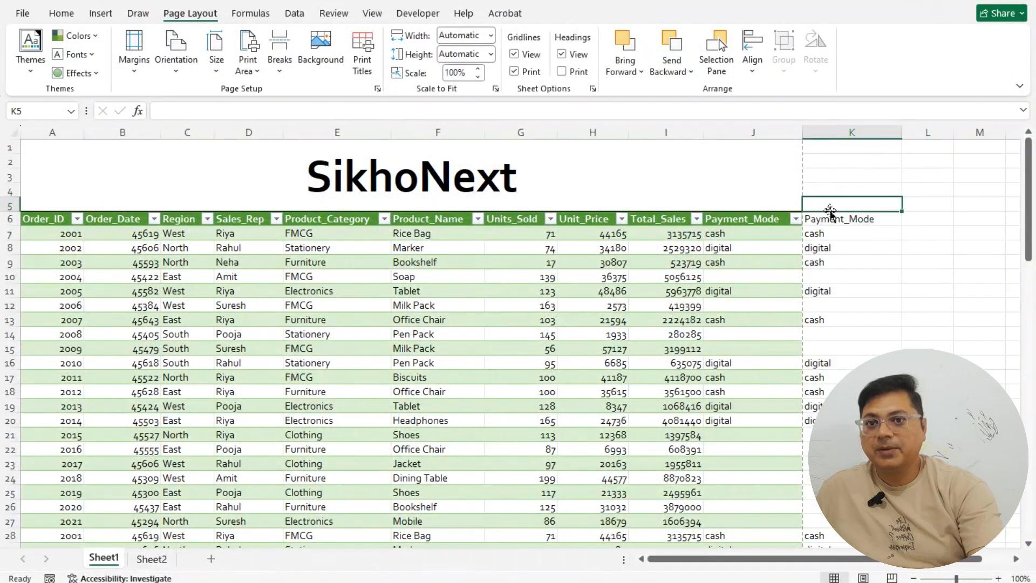
double_click(835, 232)
left_click(835, 218)
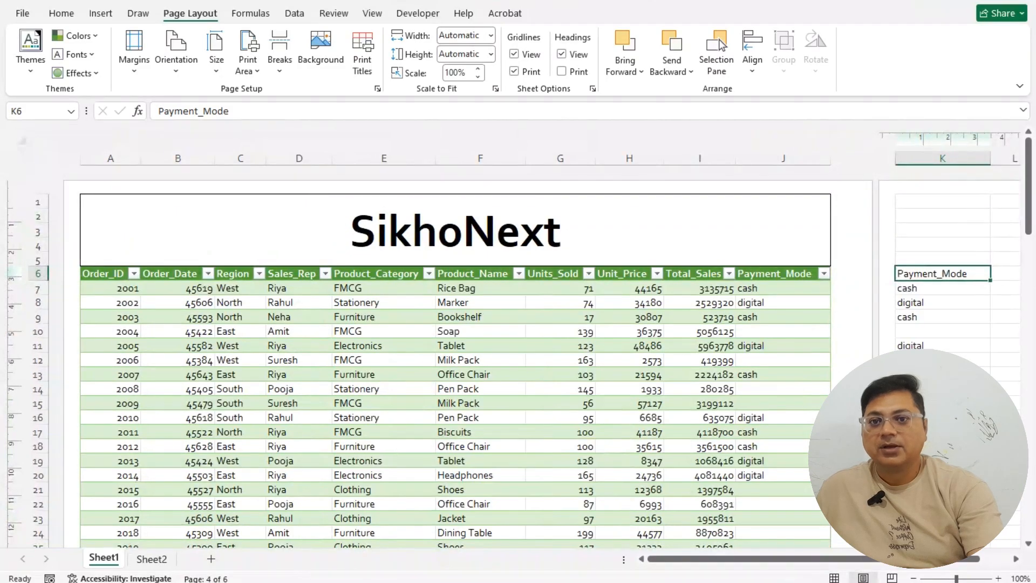
Try the Fit Sheet on One Page scaling in Sheet1's print settings, restore No Scaling and return to the sheet
scroll(815, 499, "right", 2)
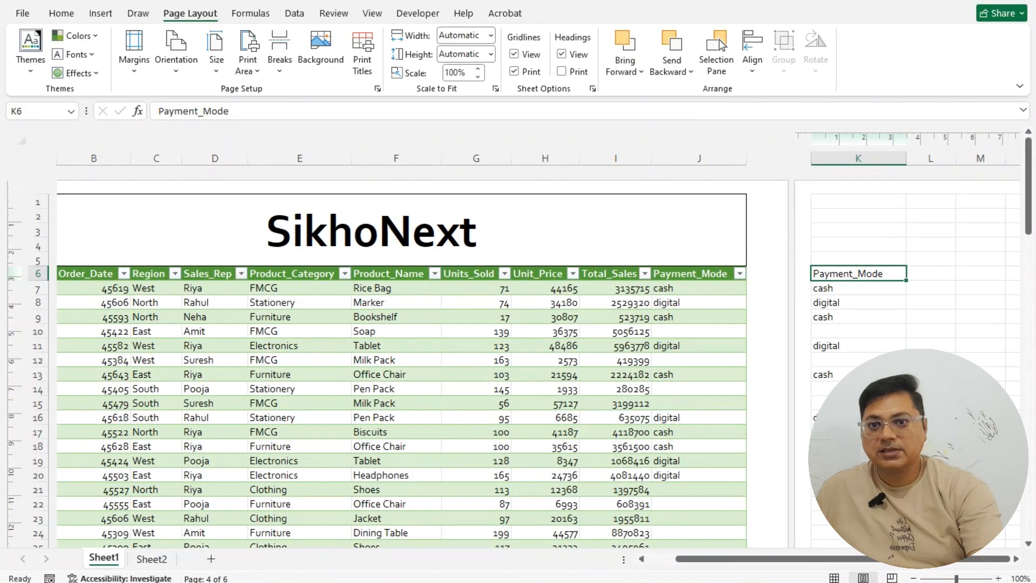
left_click(22, 13)
left_click(34, 303)
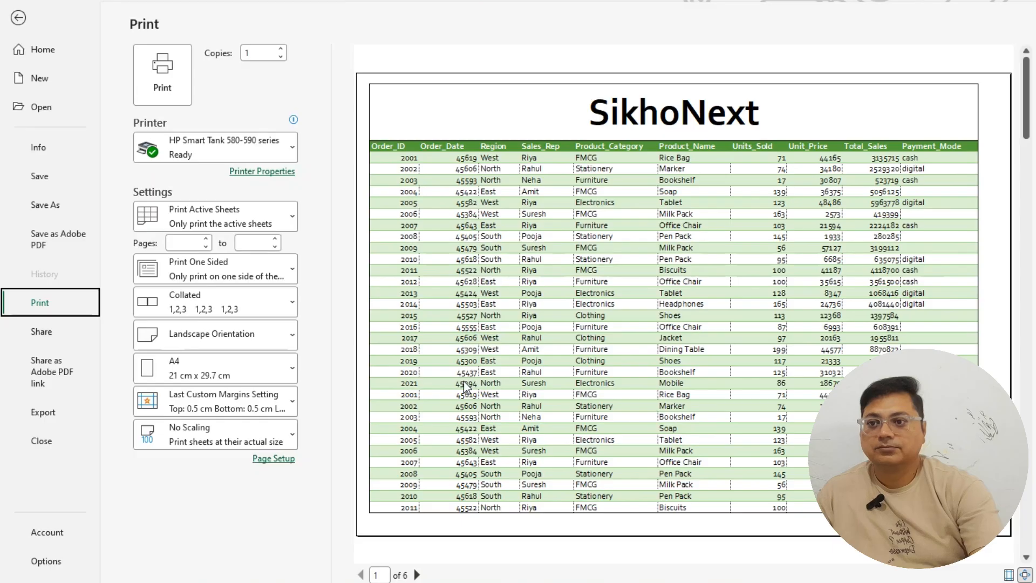
left_click(280, 444)
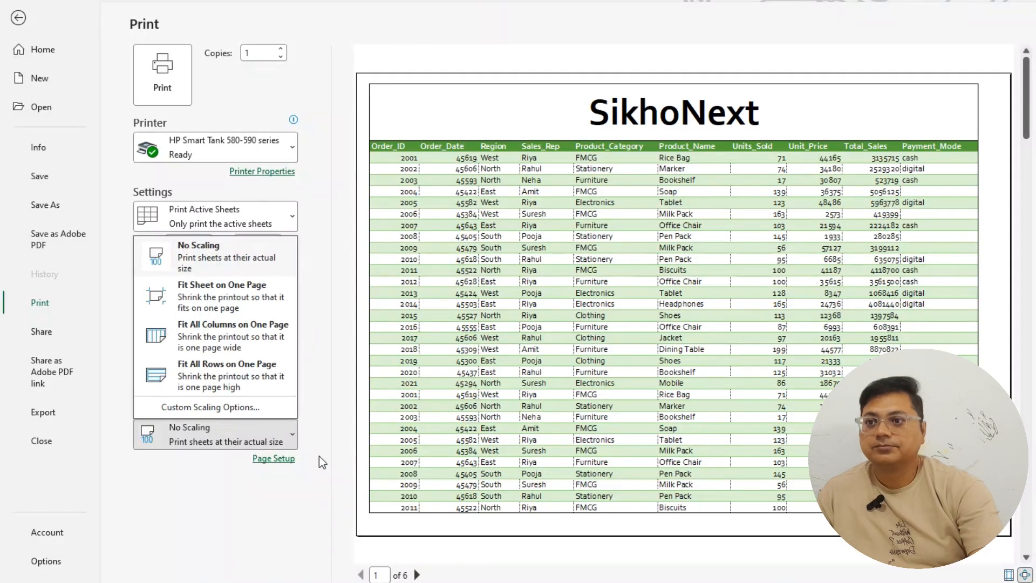
left_click(251, 295)
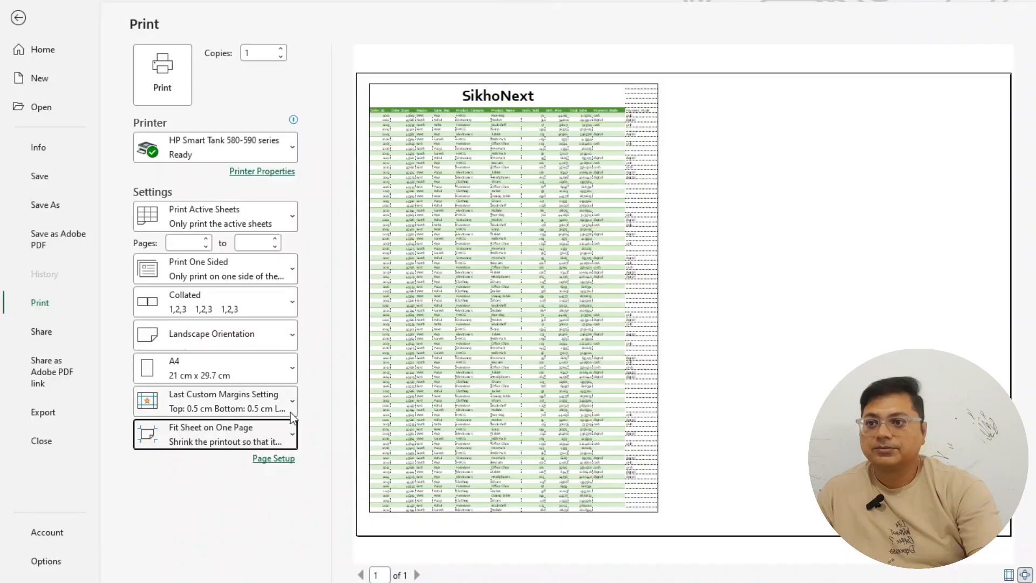
left_click(292, 434)
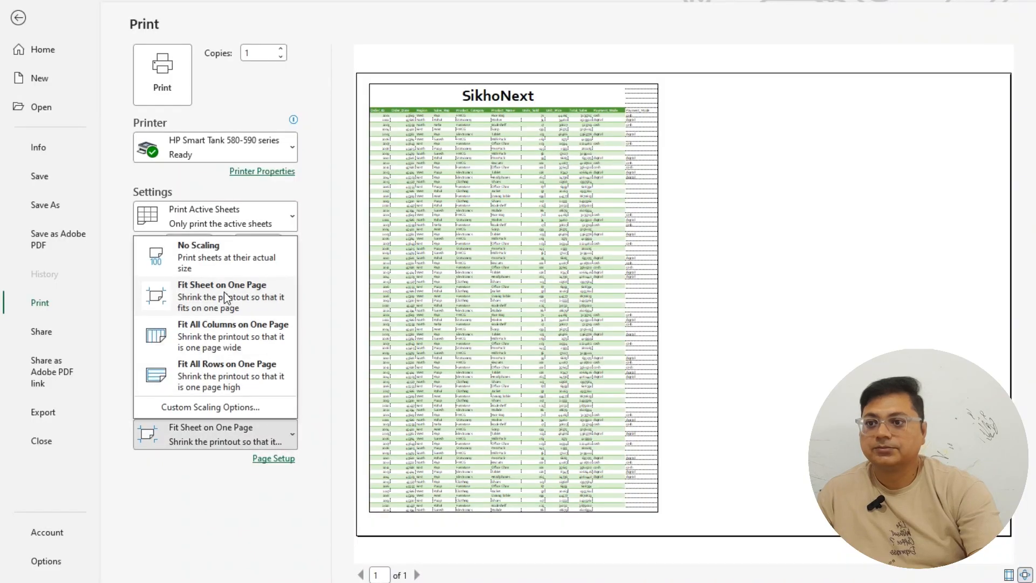
left_click(222, 272)
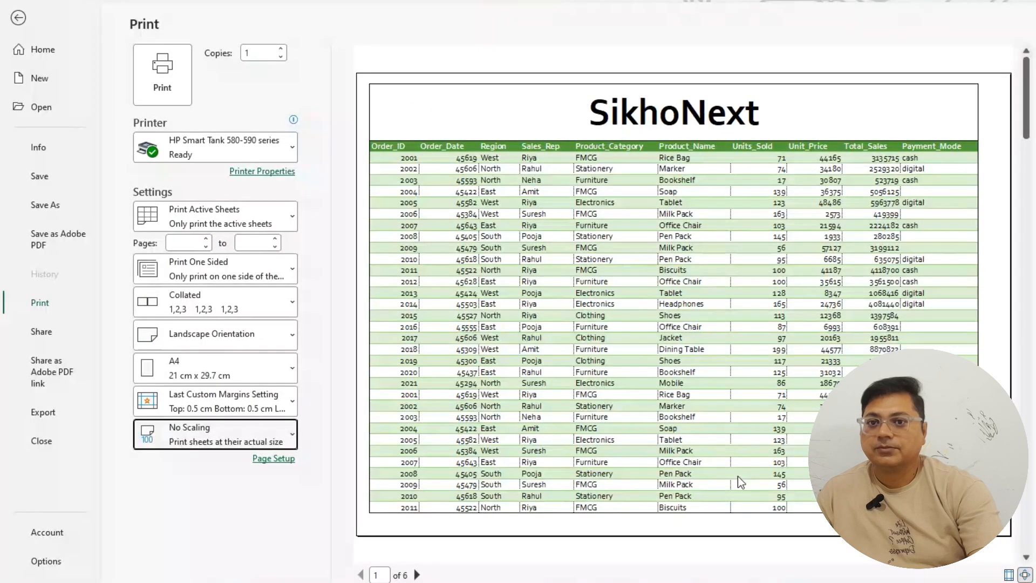
left_click(19, 18)
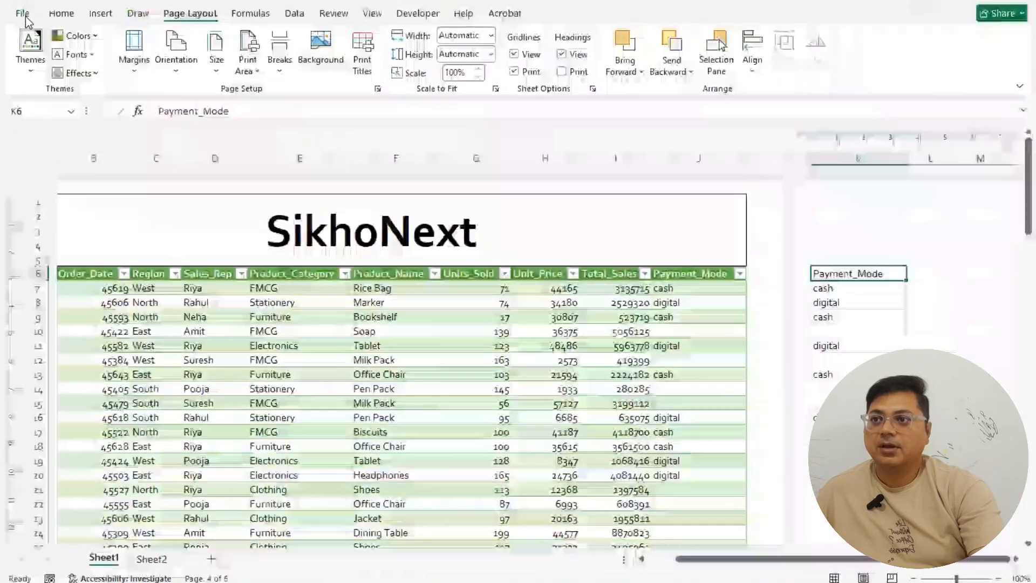
Reduce Sheet1's print scale to 90%, check the first page in the print preview and return to the sheet
left_click(475, 76)
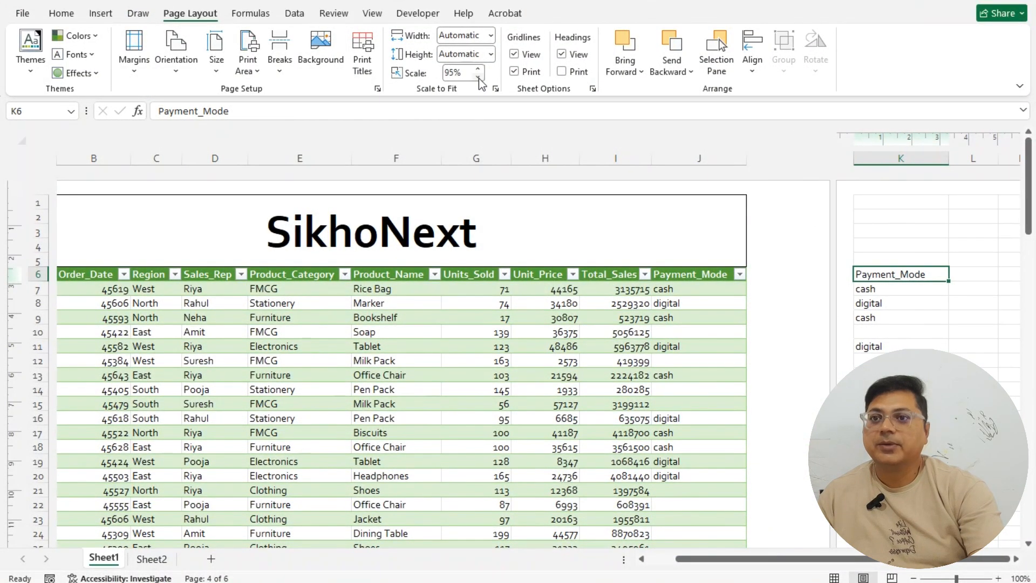
left_click(478, 79)
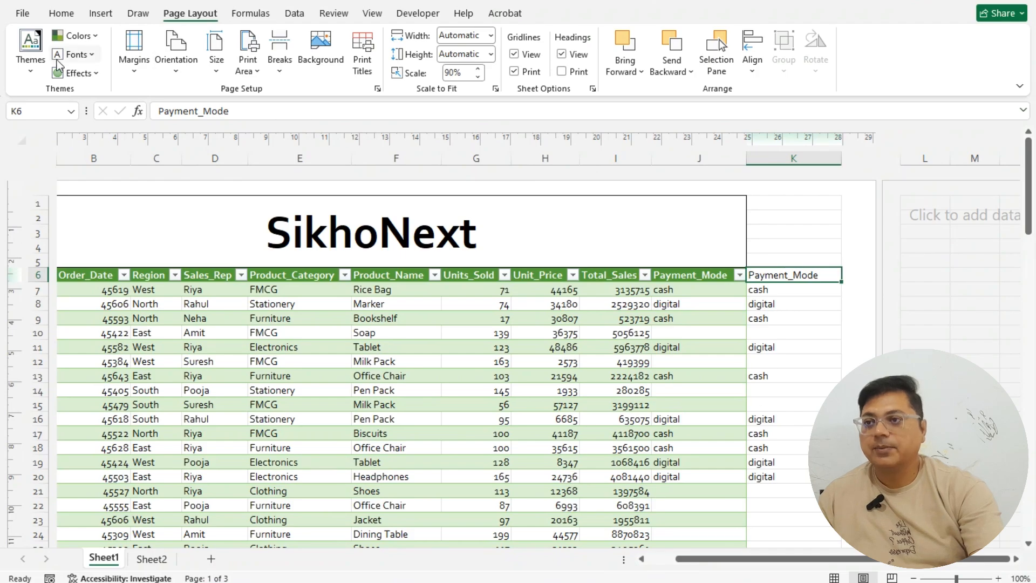
left_click(22, 13)
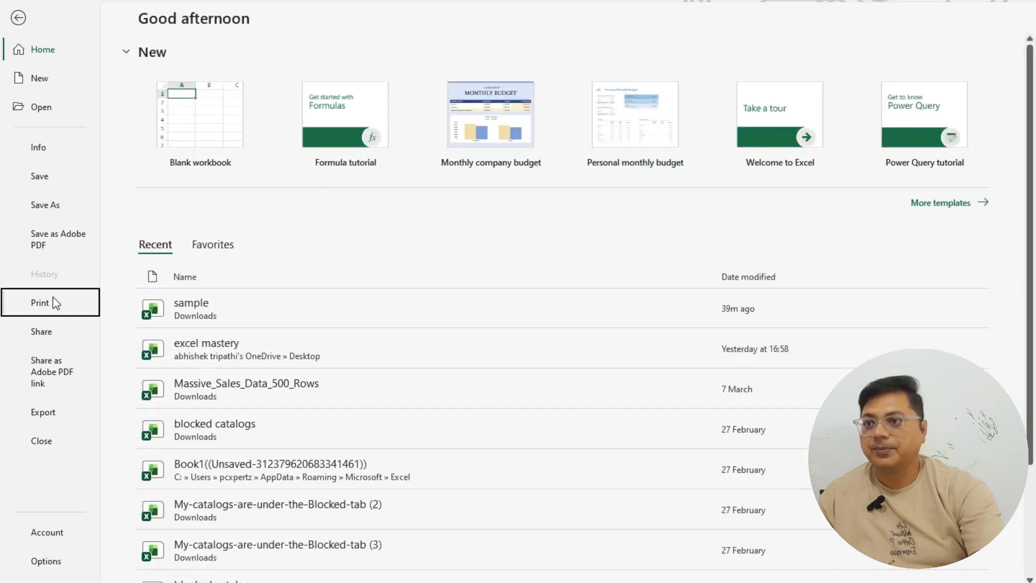
left_click(52, 298)
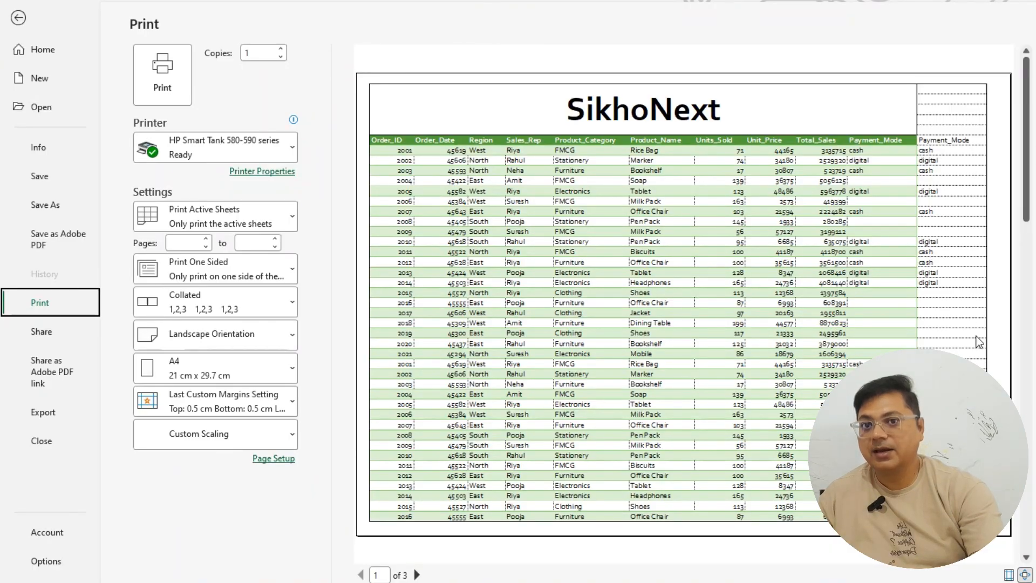
left_click(14, 22)
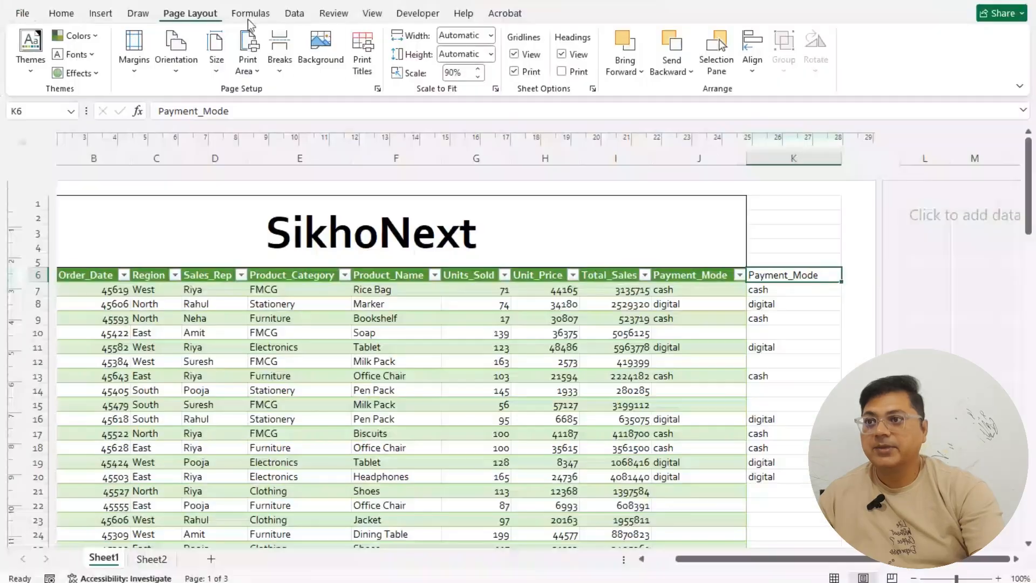
Turn off gridline printing for Sheet1 and check the effect in the print preview before returning to the sheet
left_click(513, 73)
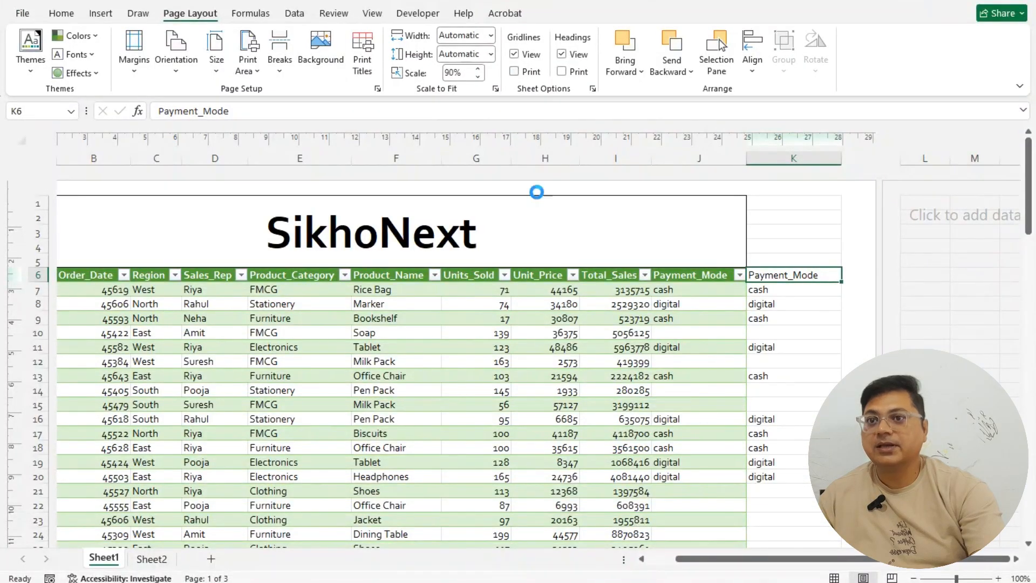
left_click(22, 14)
left_click(43, 306)
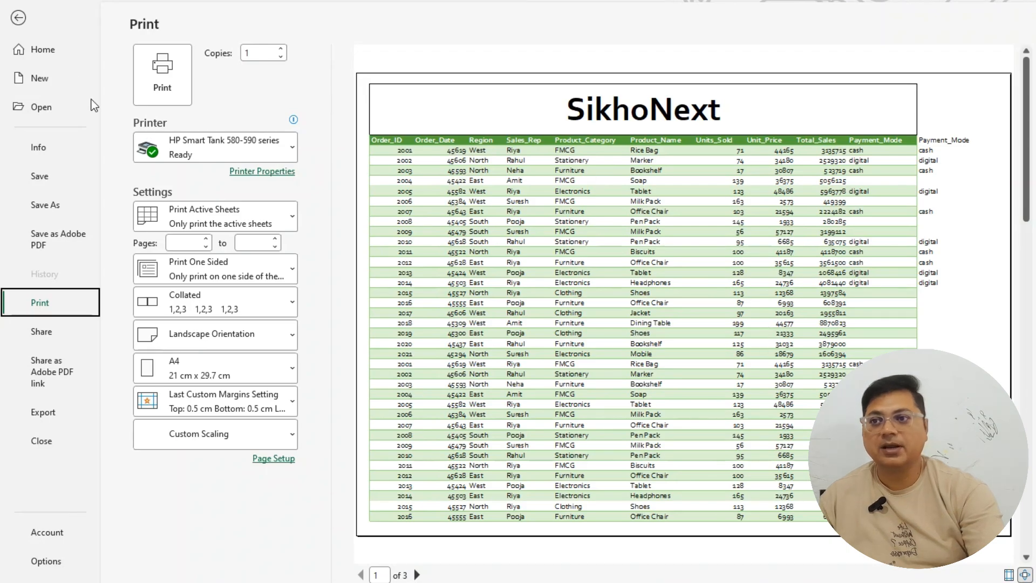
left_click(19, 20)
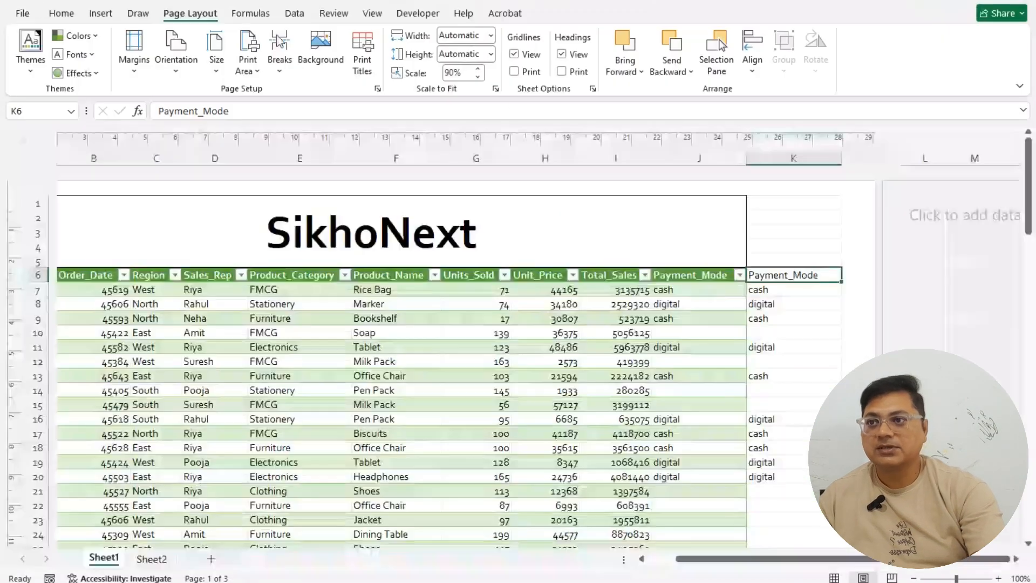
Turn gridline printing back on for Sheet1, check the print preview and return to the sheet
left_click(514, 72)
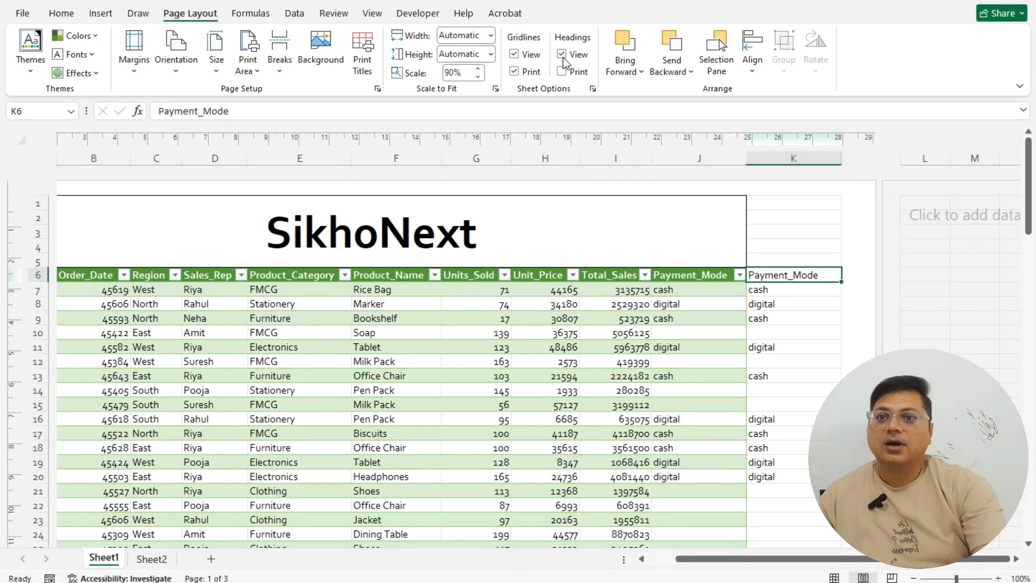
left_click(21, 14)
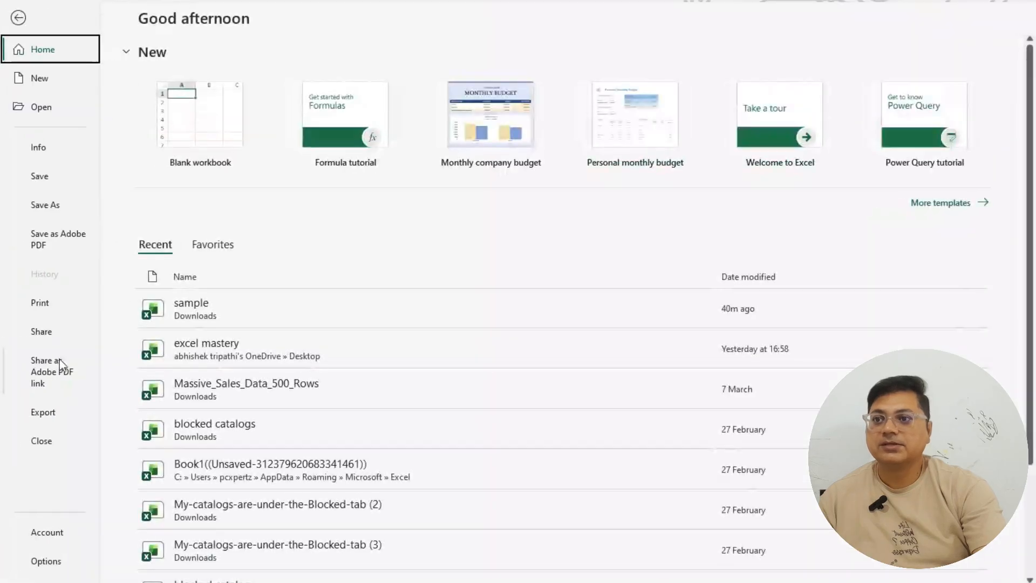
left_click(40, 303)
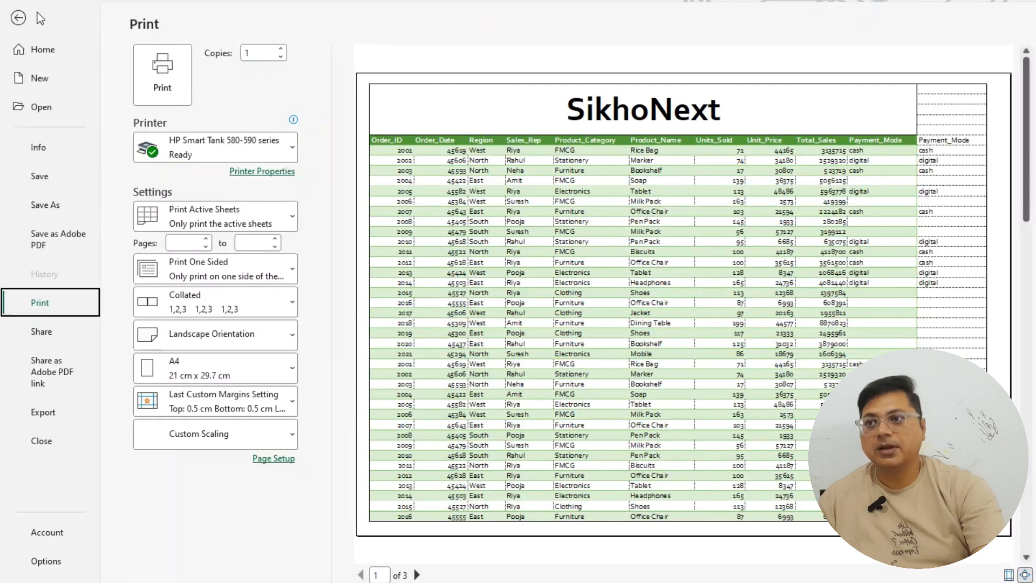
left_click(19, 17)
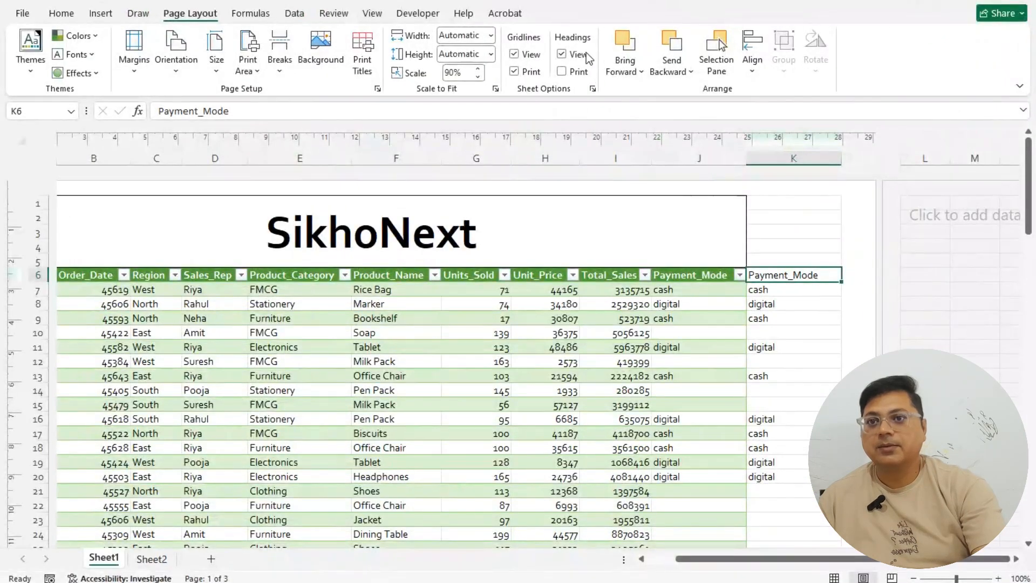
Turn on printing of row and column headings for Sheet1, check the pages in the print preview and return to the sheet
left_click(563, 72)
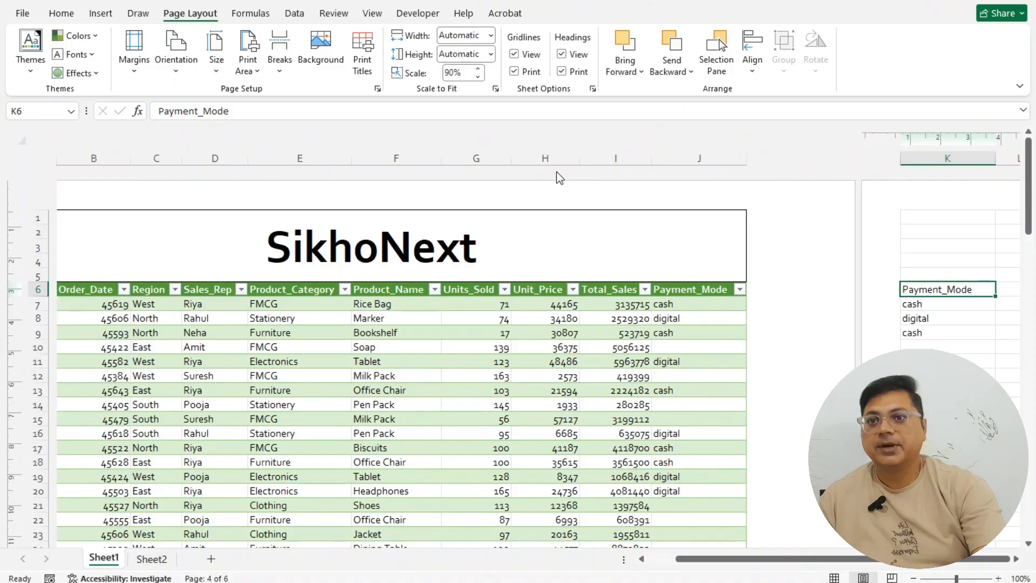
left_click(22, 12)
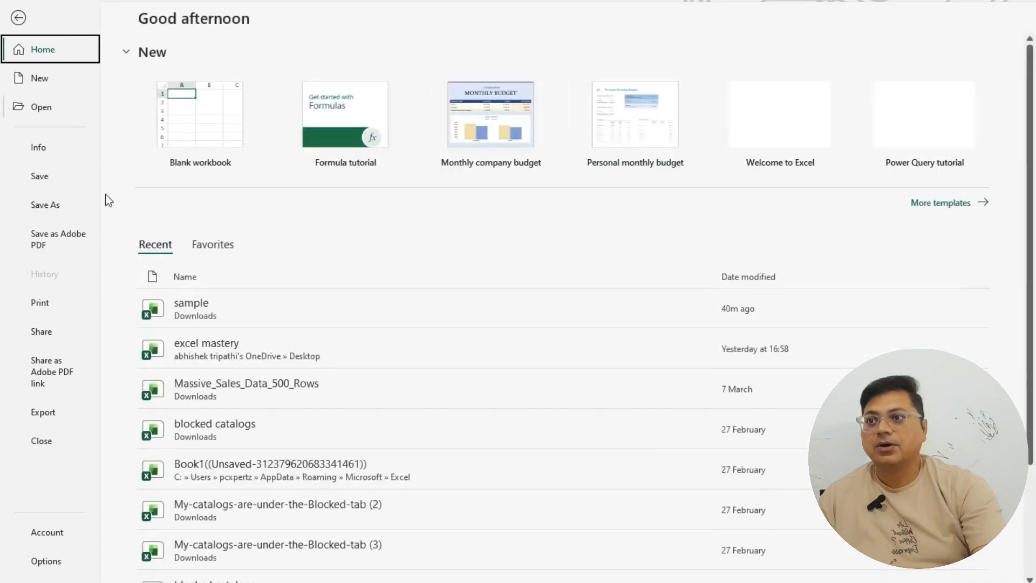
left_click(38, 305)
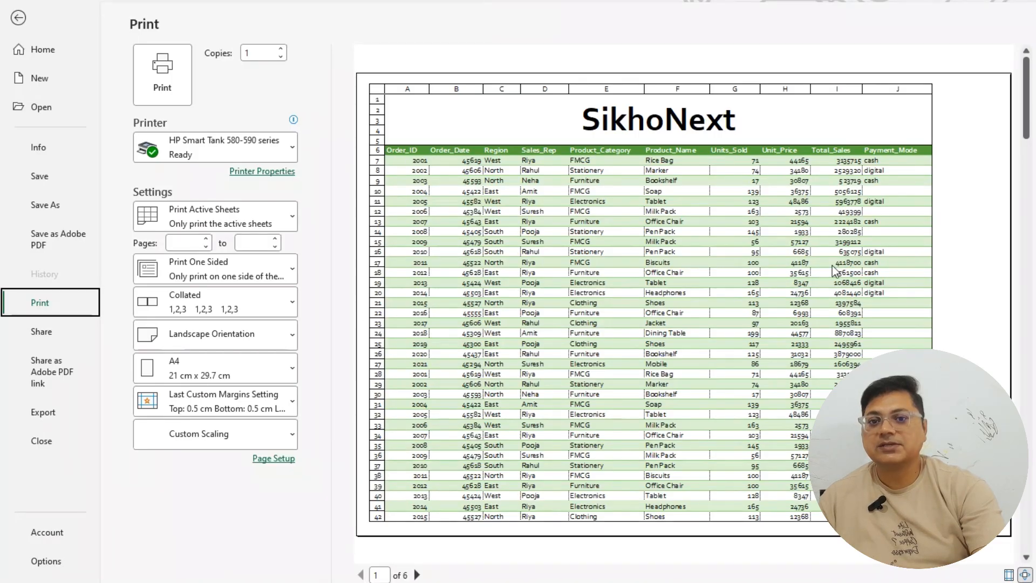
scroll(704, 410, "down", 5)
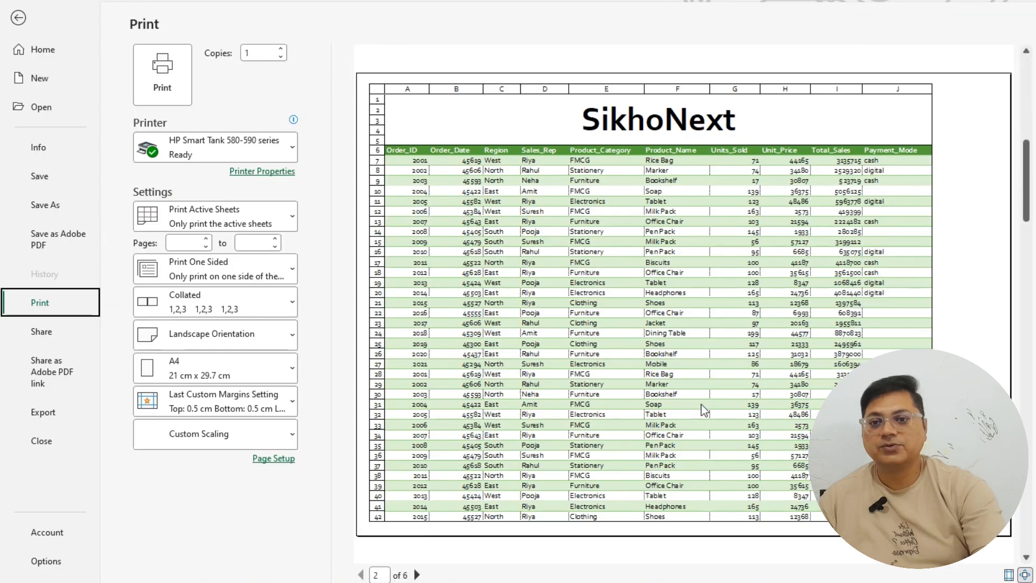
scroll(747, 391, "up", 5)
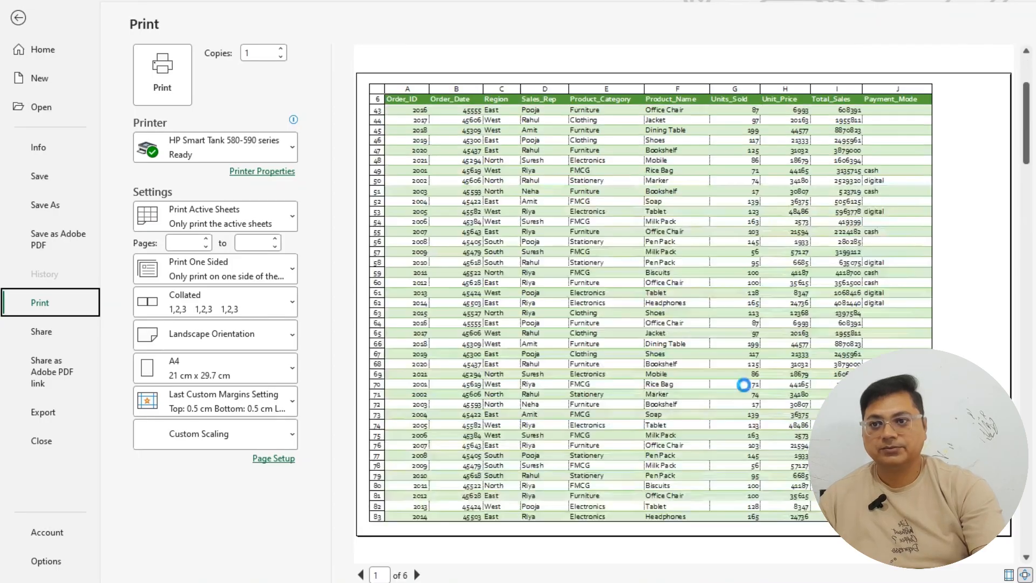
key("Escape")
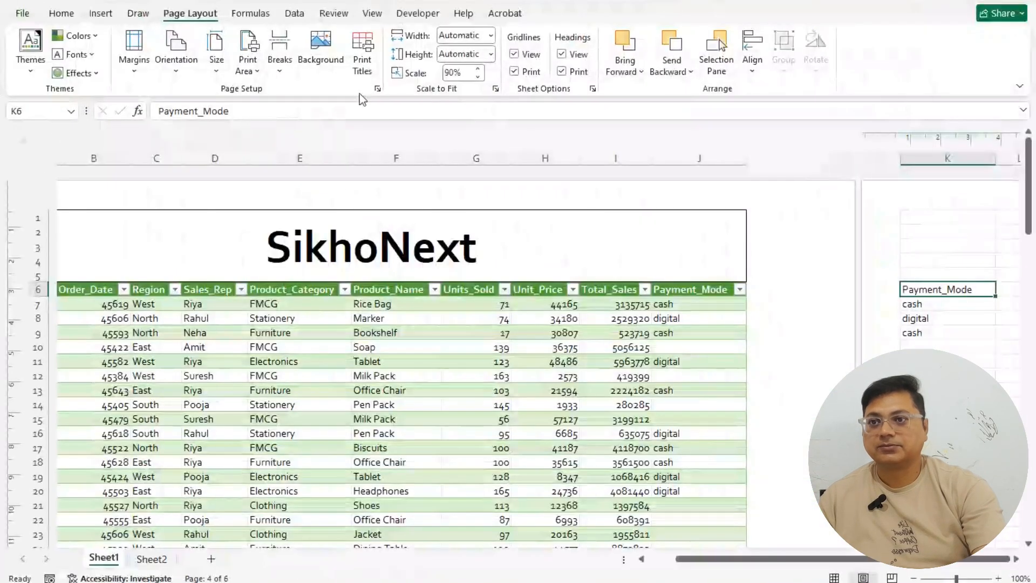
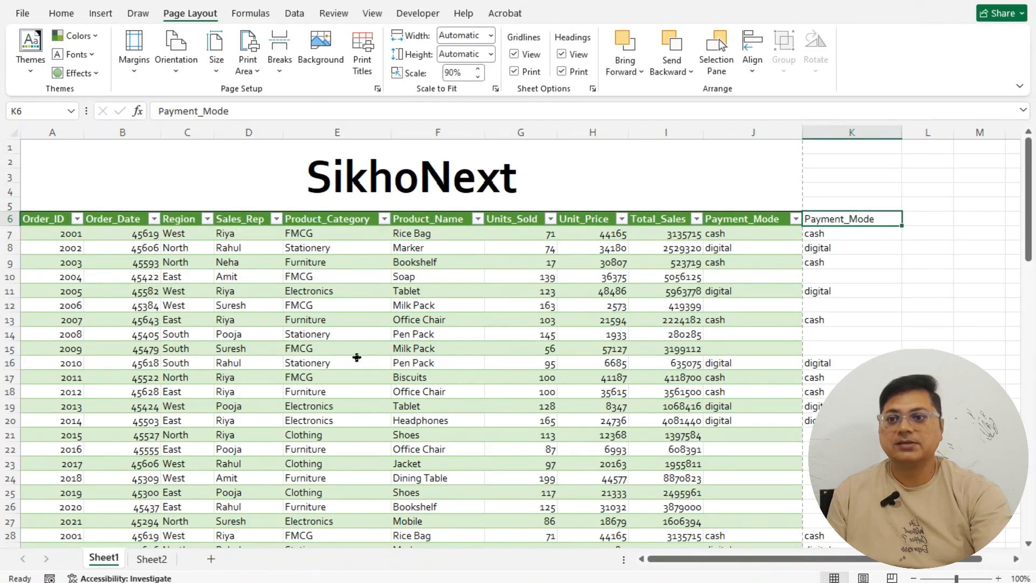
Insert a page break at cell F22 of Sheet1
left_click(359, 359)
left_click(427, 454)
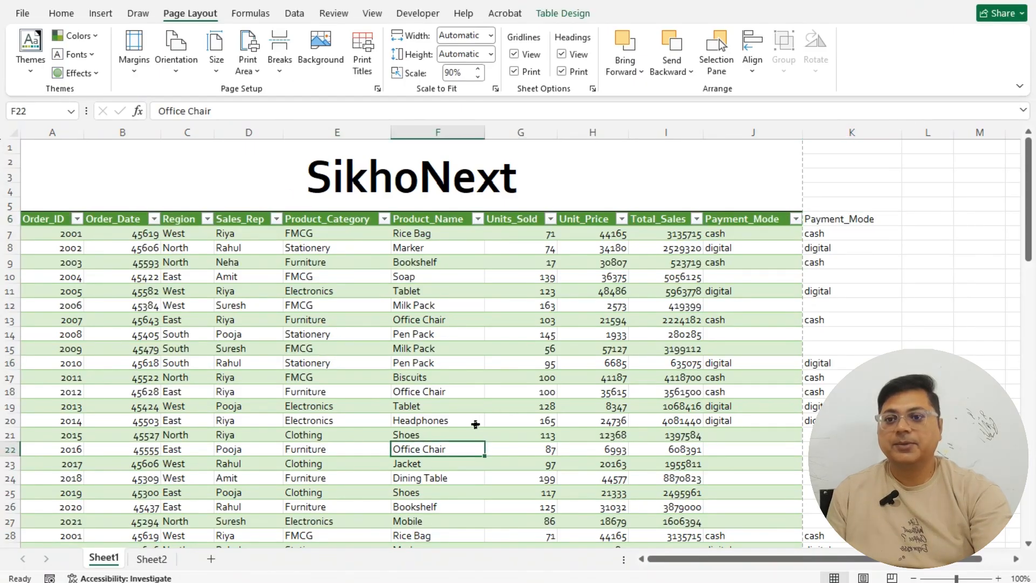
left_click(285, 51)
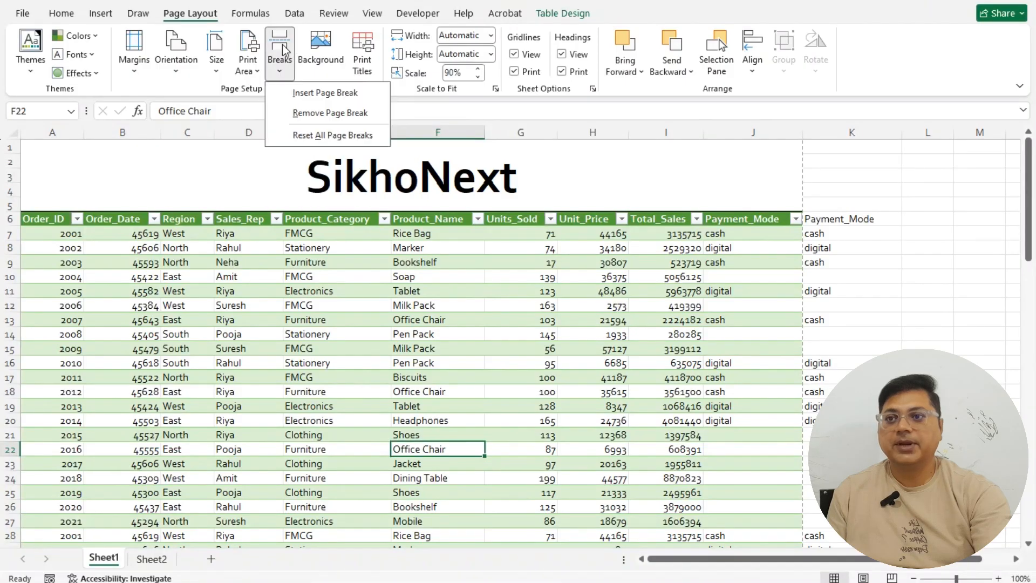
left_click(334, 96)
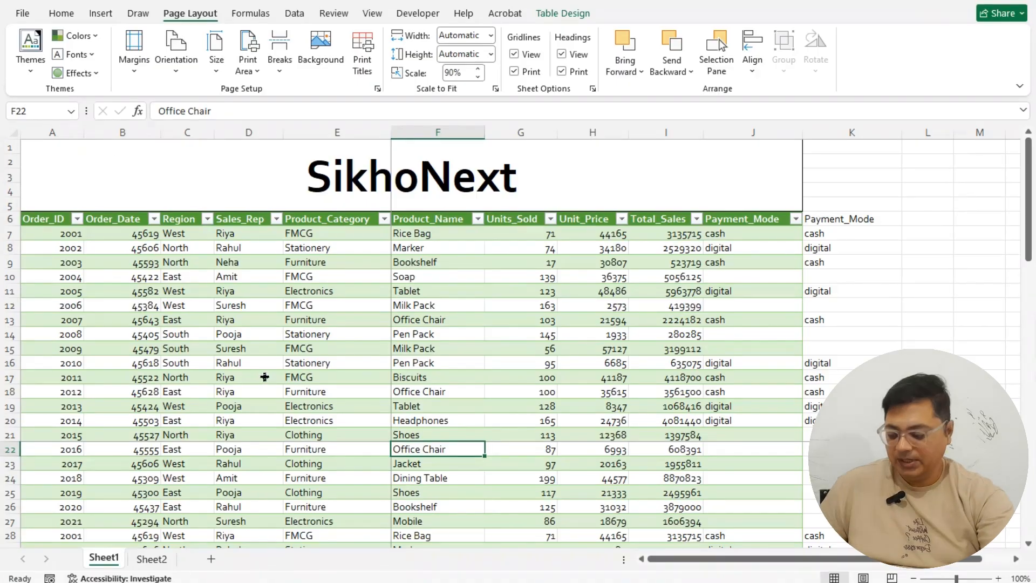
Page through Sheet1's print preview to examine how the page break divides the rows and columns, and return to the sheet
key("ctrl+p")
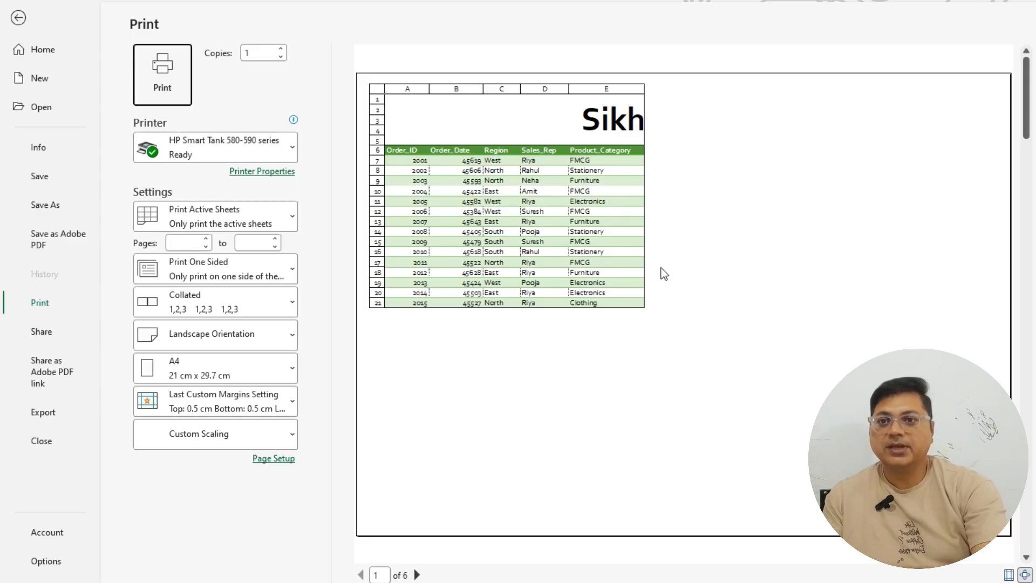
left_click(417, 575)
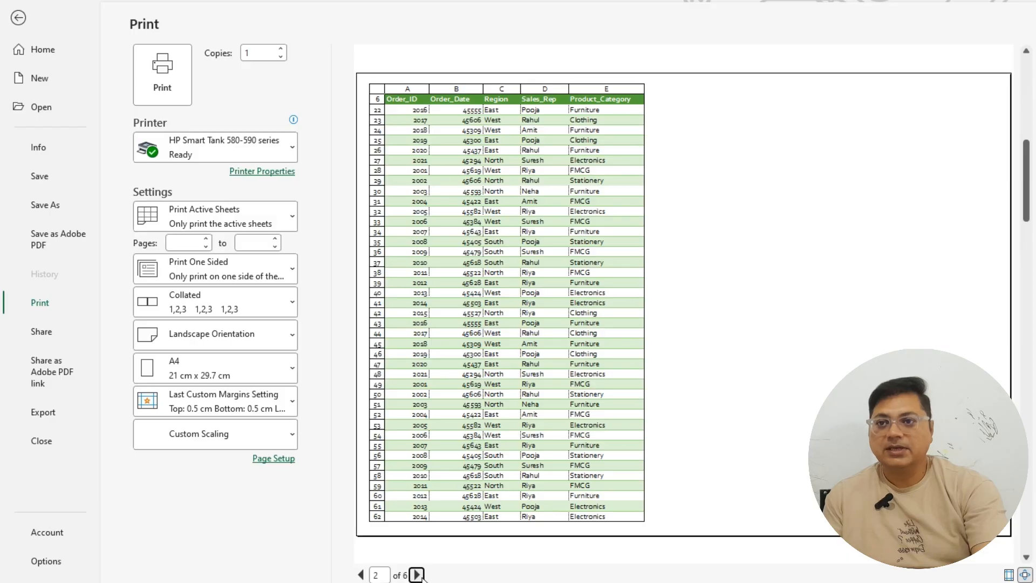
left_click(361, 575)
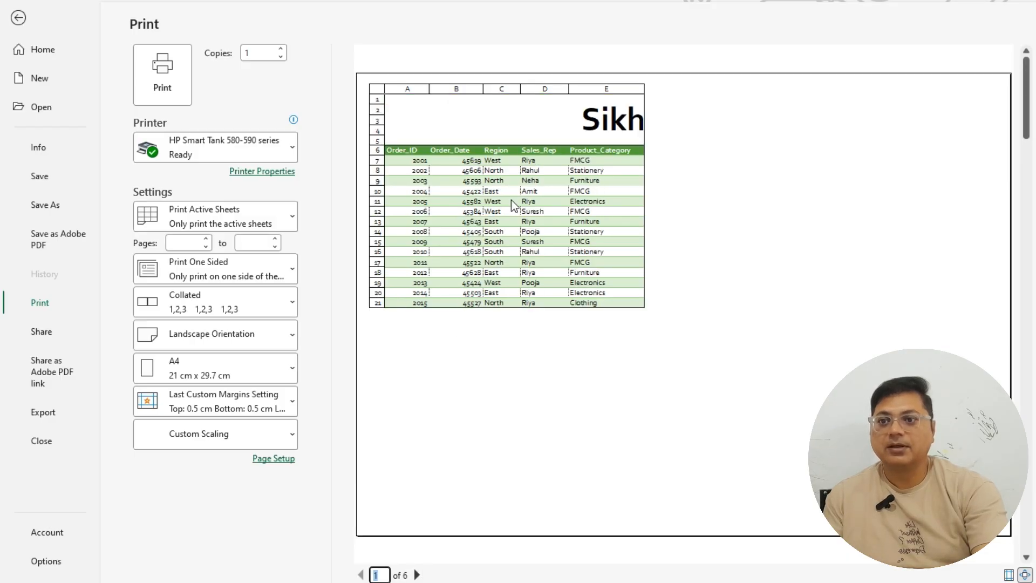
left_click(417, 575)
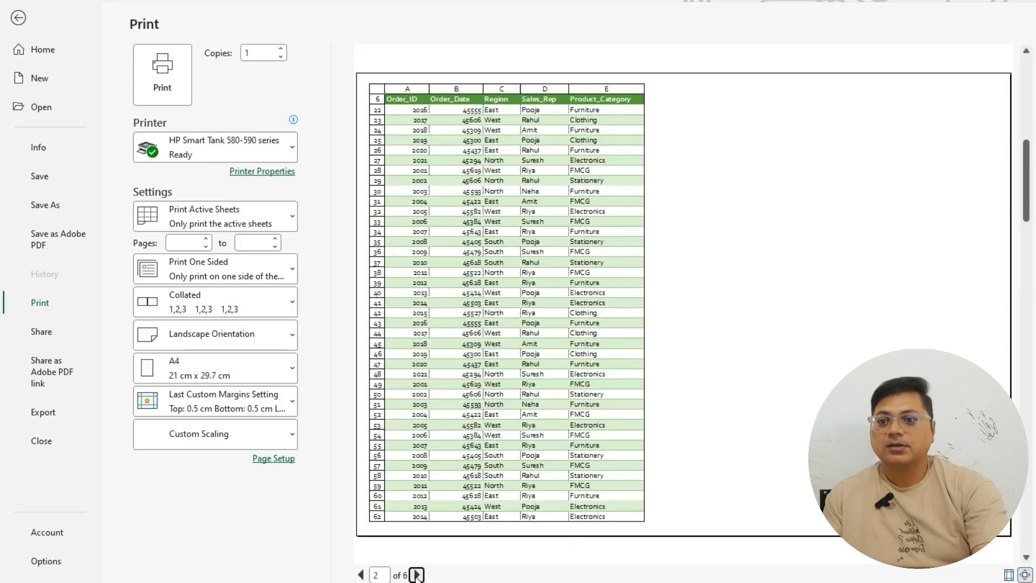
left_click(417, 575)
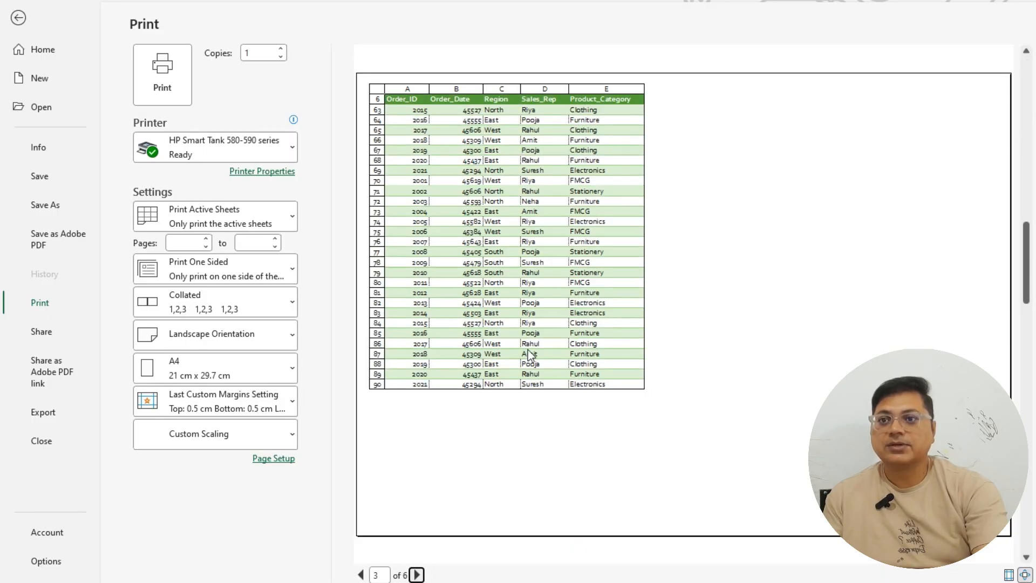
left_click(417, 576)
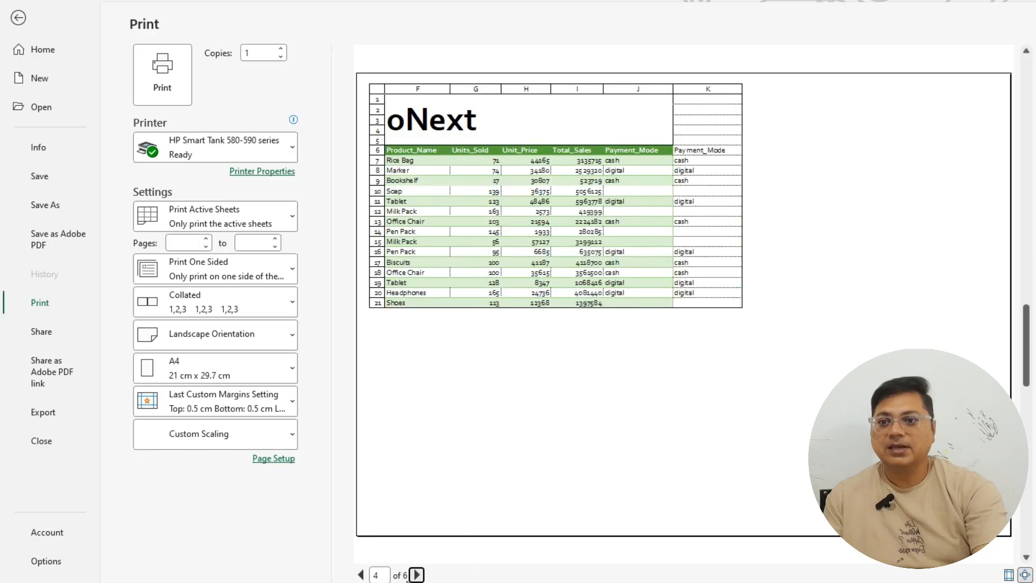
left_click(417, 575)
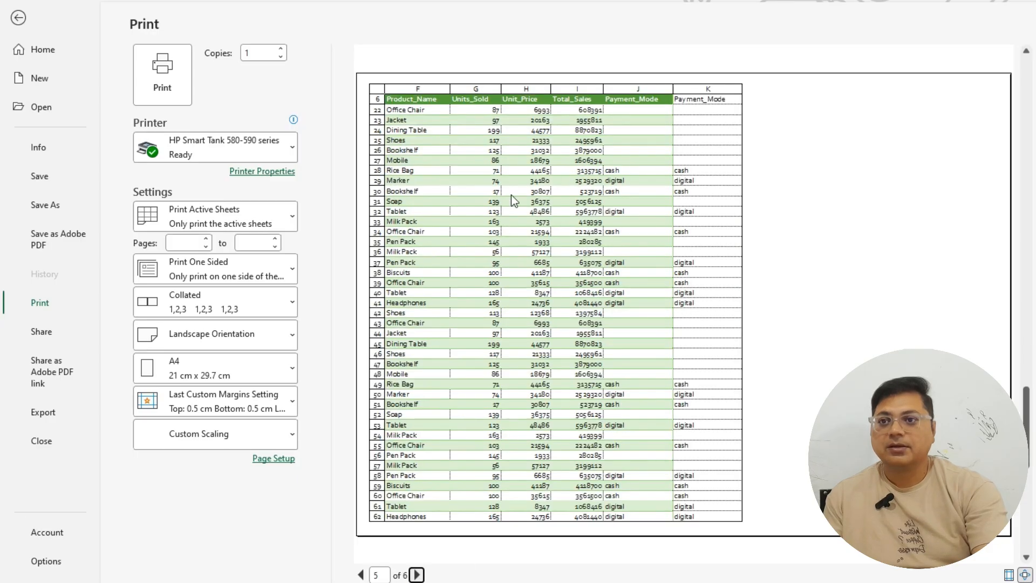
left_click(417, 575)
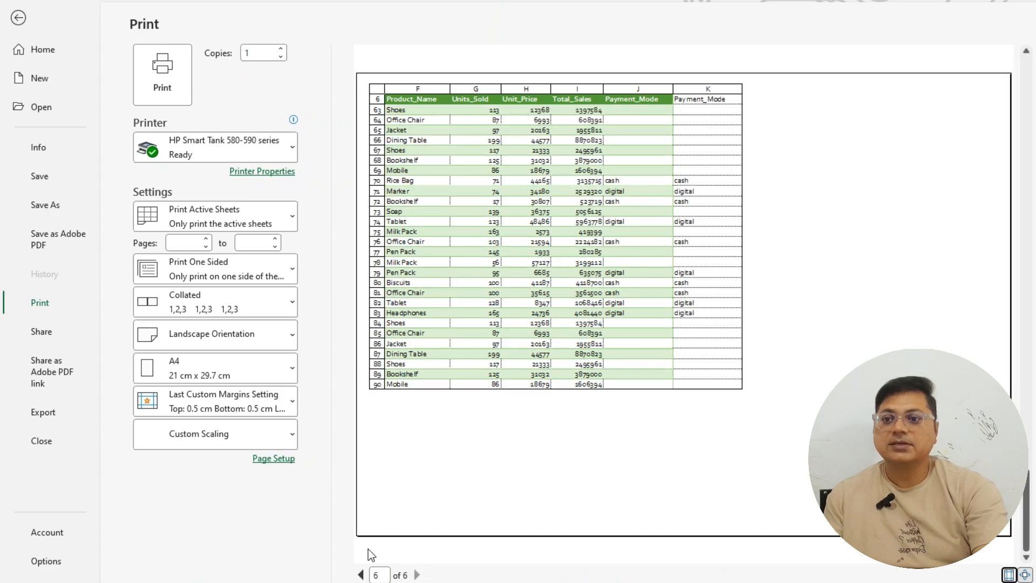
left_click(19, 18)
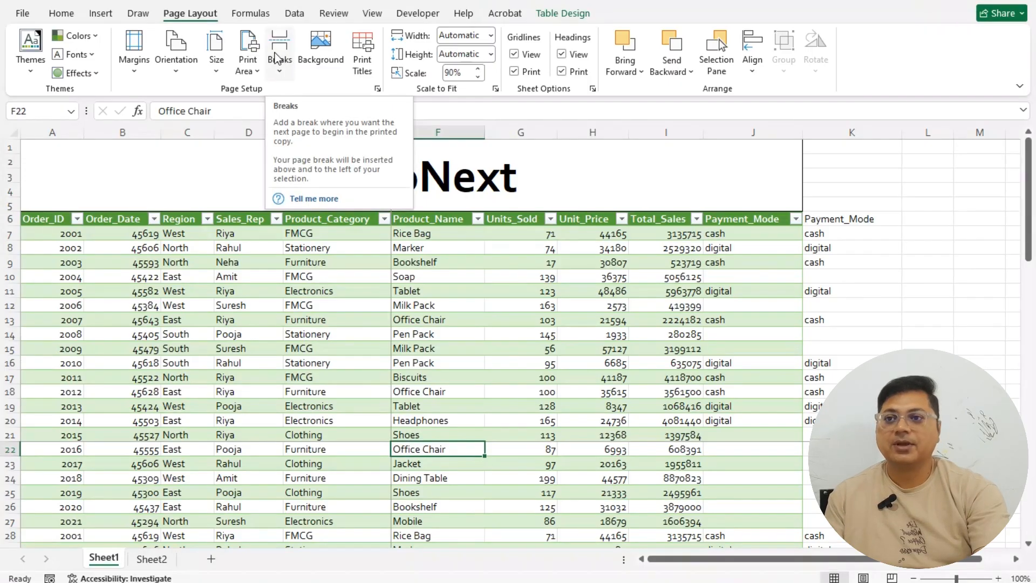
Remove the page break at cell F22 of Sheet1, check the print preview and return to the sheet
left_click(280, 70)
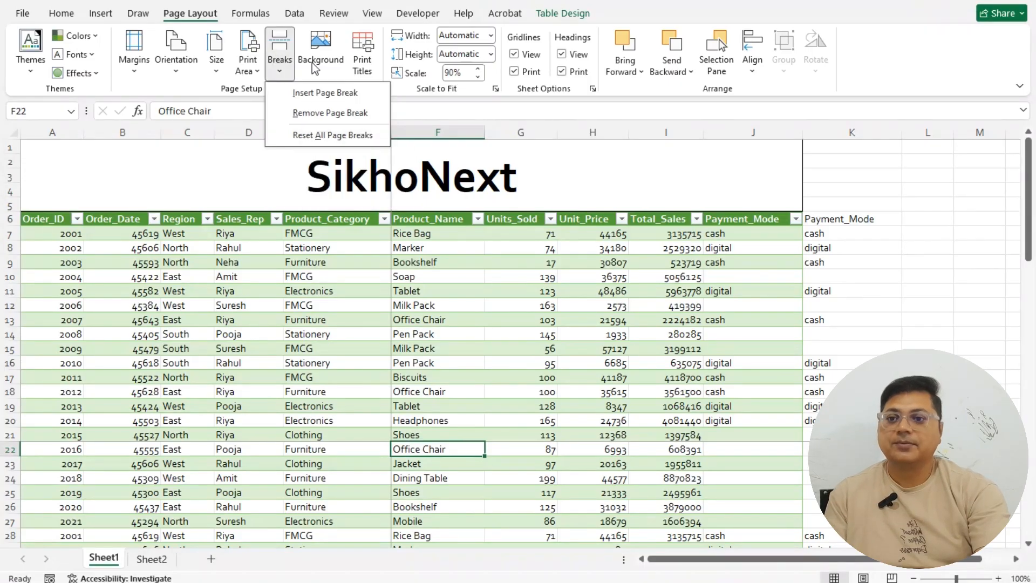
left_click(346, 115)
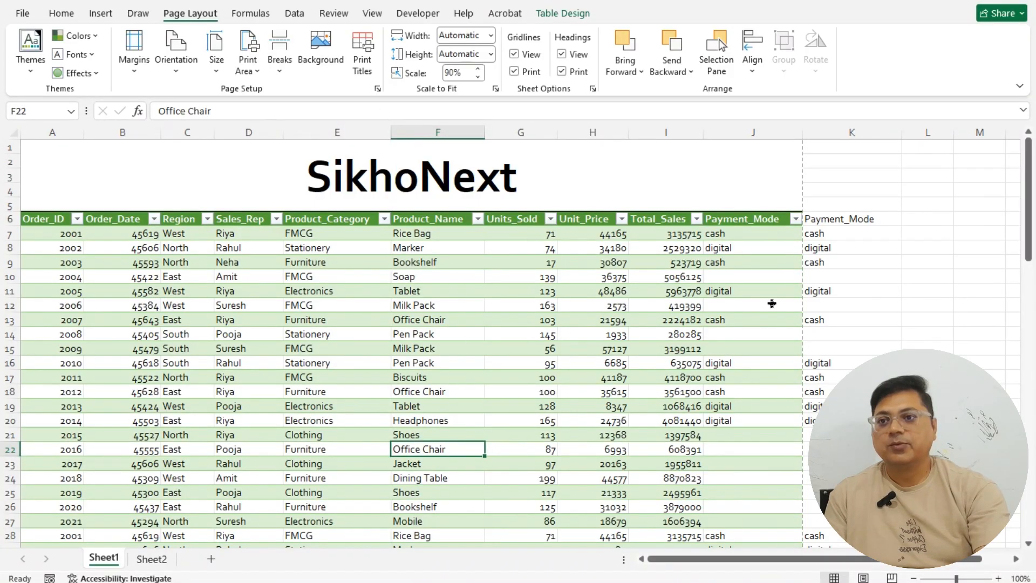
scroll(772, 304, "down", 2)
scroll(513, 351, "up", 2)
left_click(490, 351)
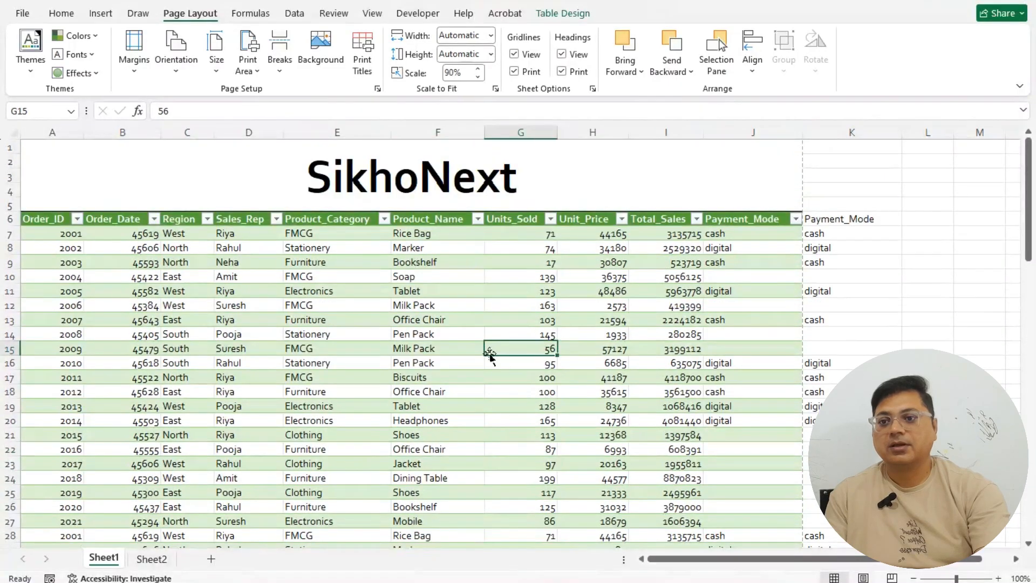
left_click(353, 419)
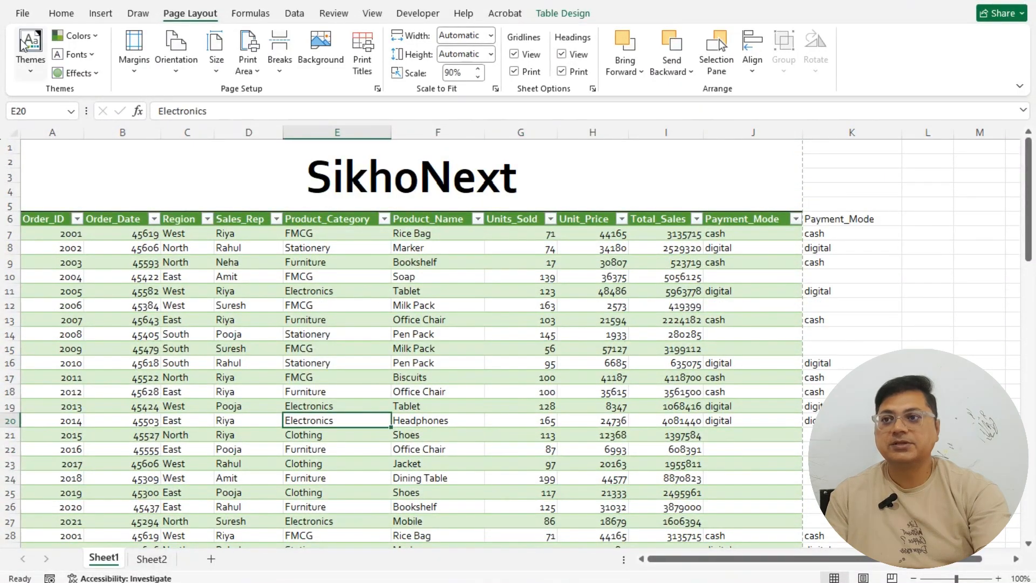
left_click(22, 13)
left_click(24, 303)
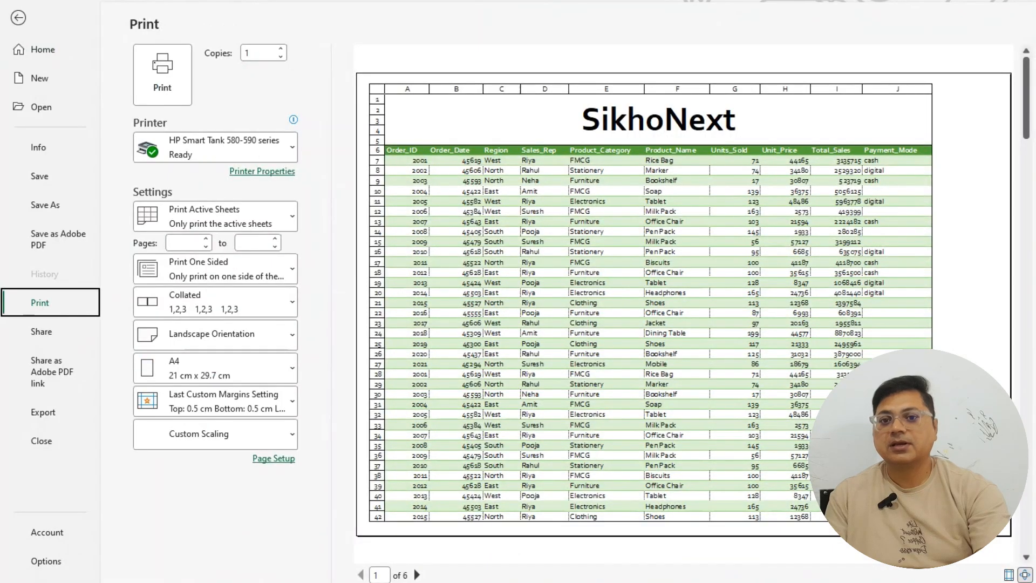
left_click(19, 19)
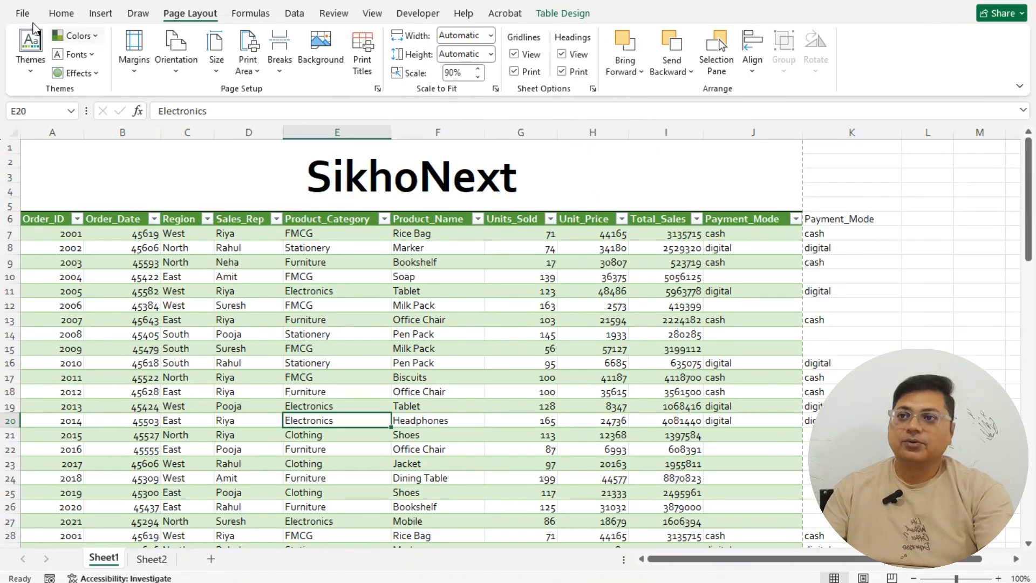
Open the print settings for Sheet1 and set the number of copies to 5
left_click(22, 13)
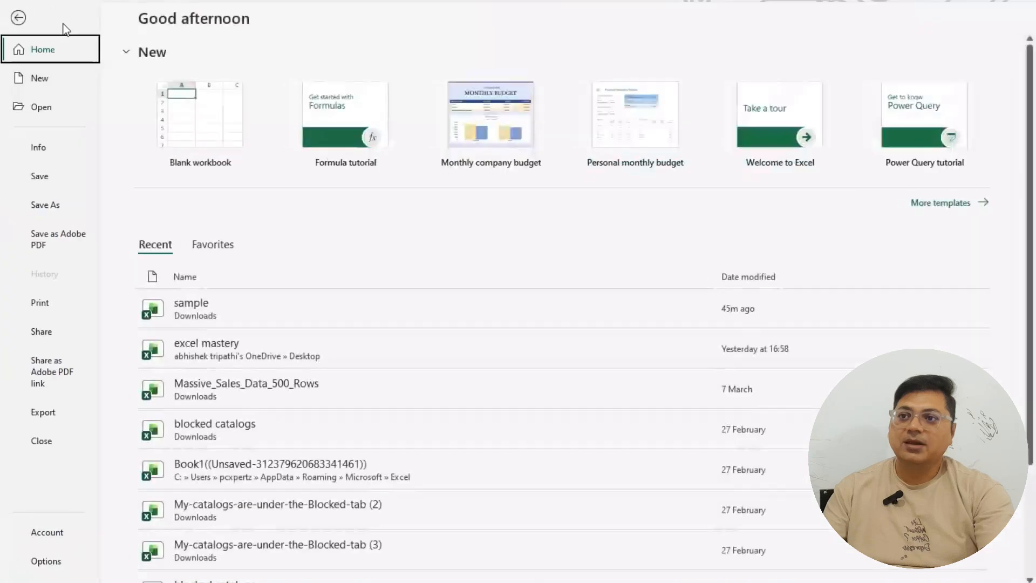
left_click(40, 303)
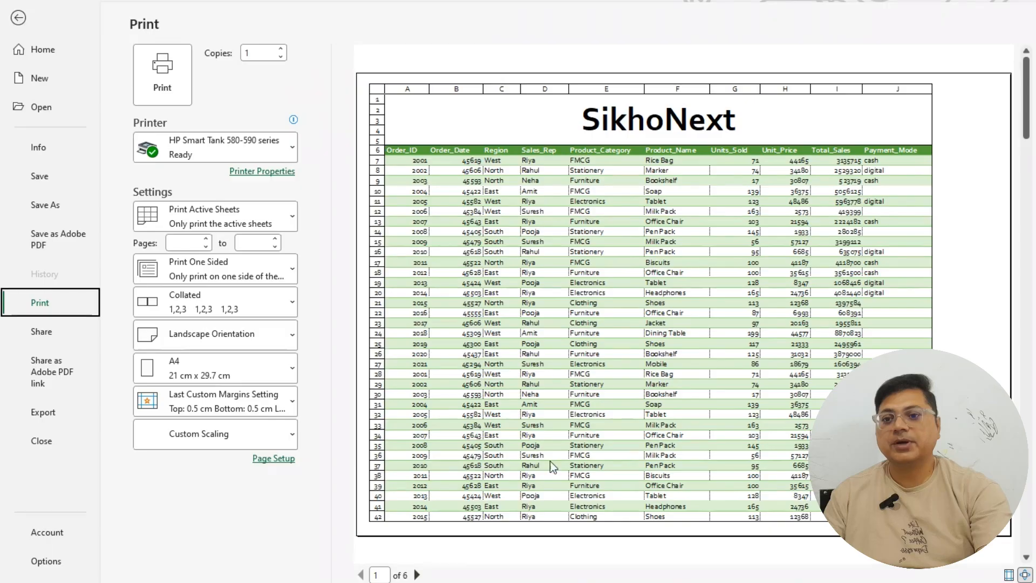
left_click(280, 50)
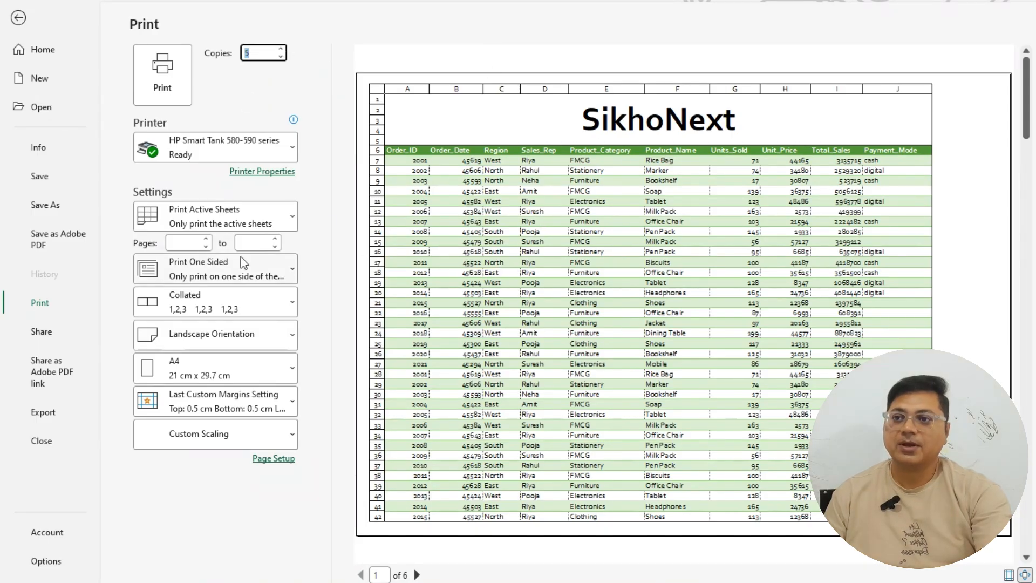
Review the available print settings for what to print, one- or two-sided printing, orientation, paper size and margins, keeping the current choices
left_click(284, 215)
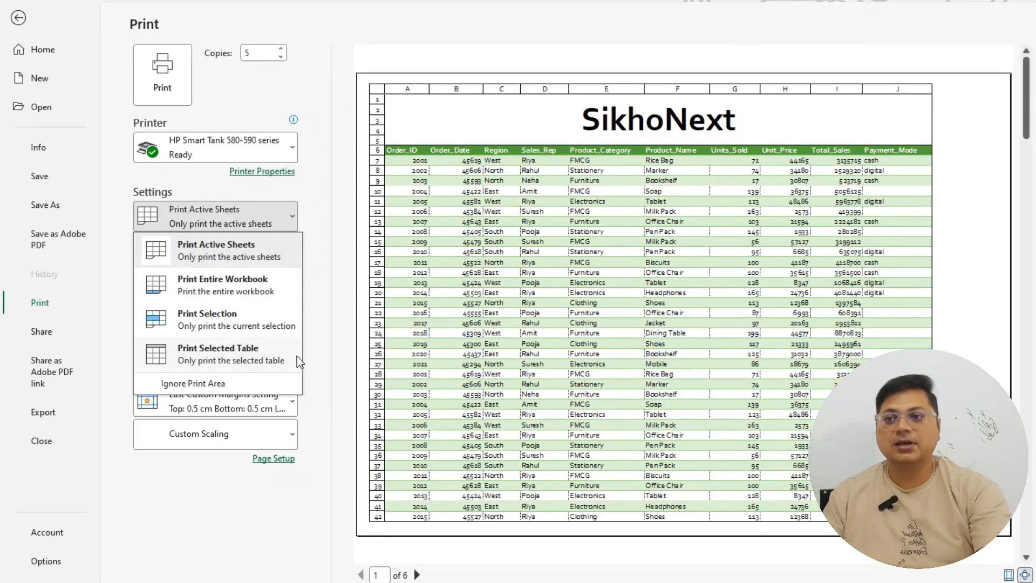
left_click(332, 309)
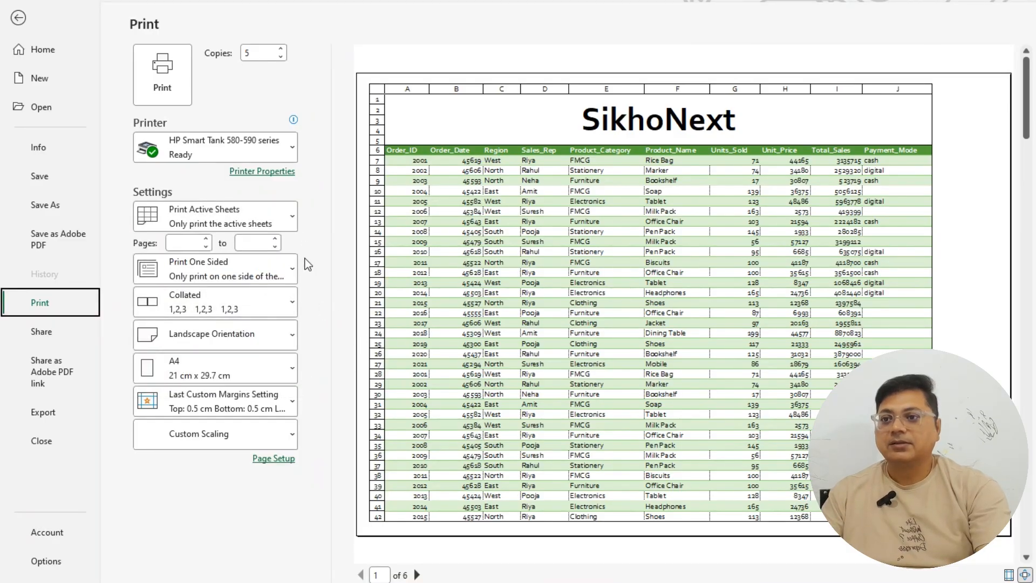
left_click(287, 268)
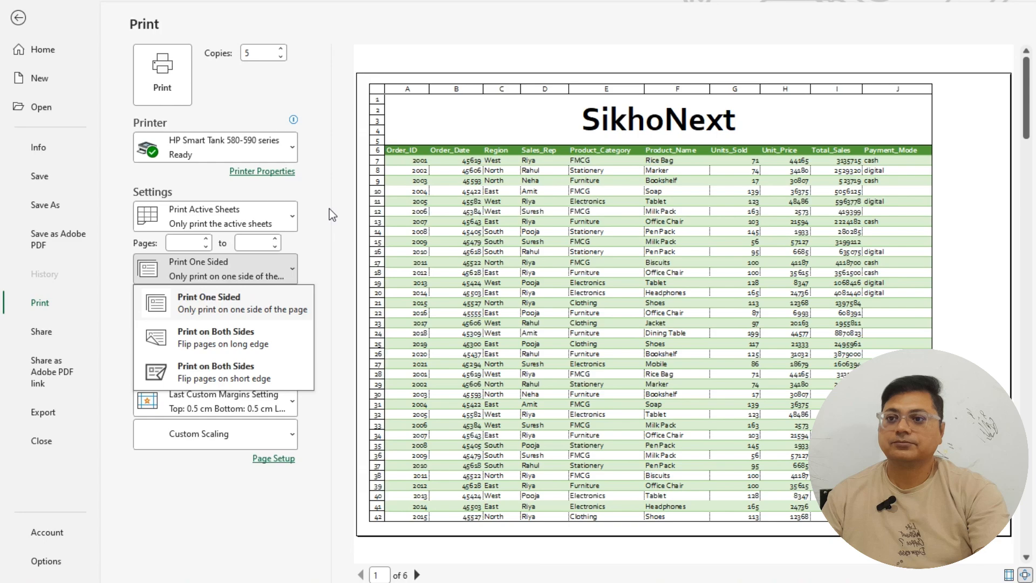
key("Escape")
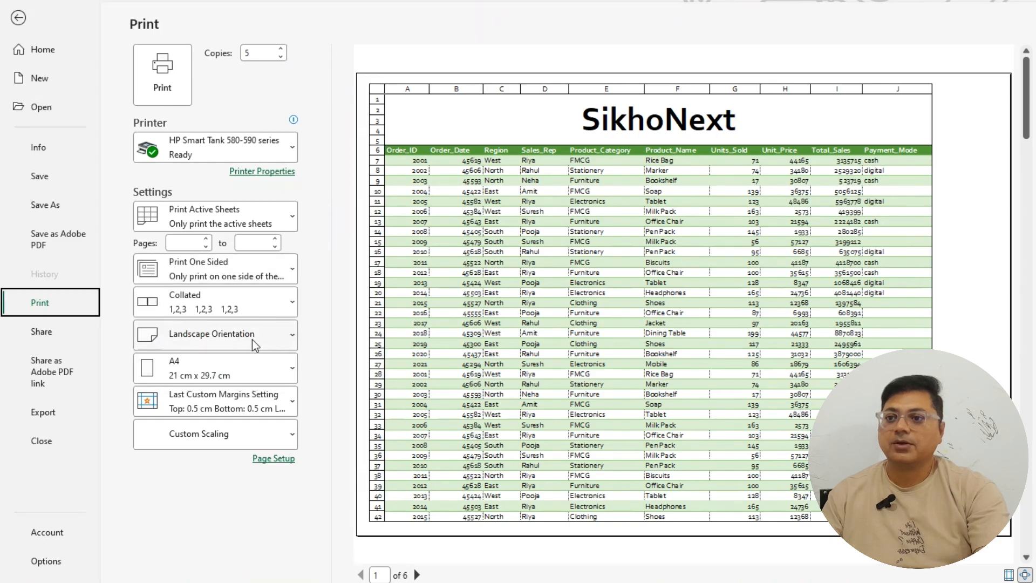
left_click(285, 340)
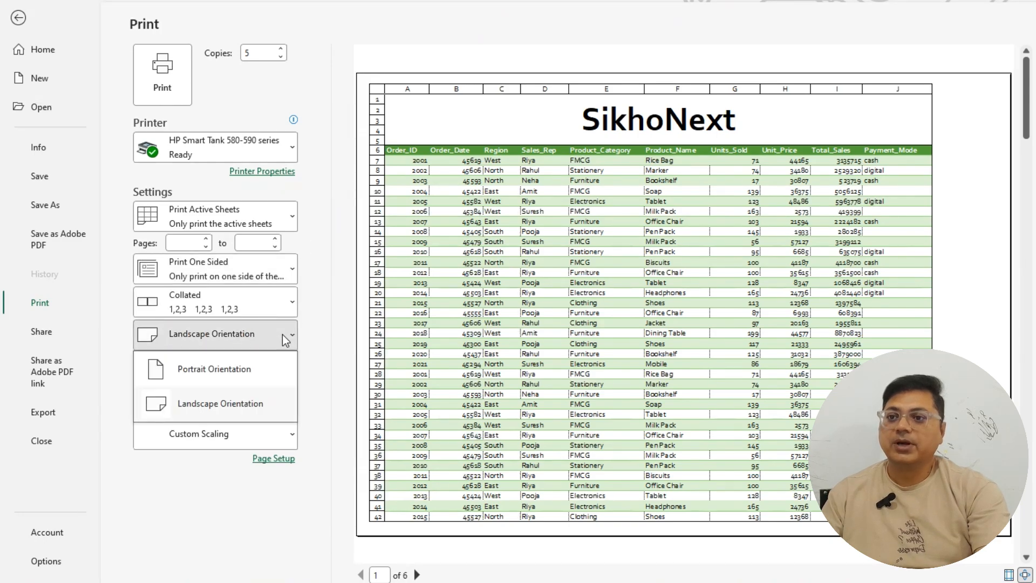
key("Escape")
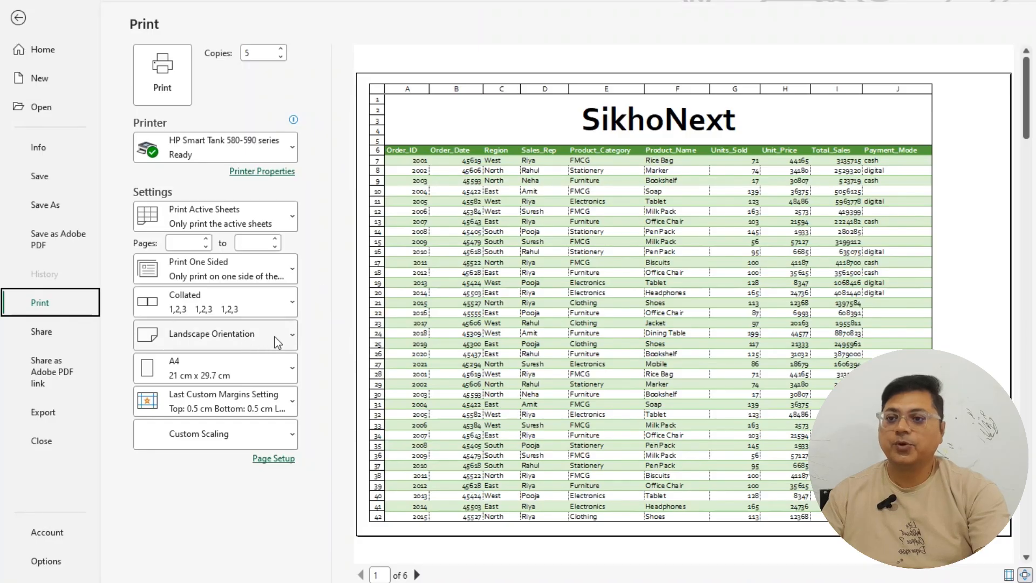
left_click(292, 371)
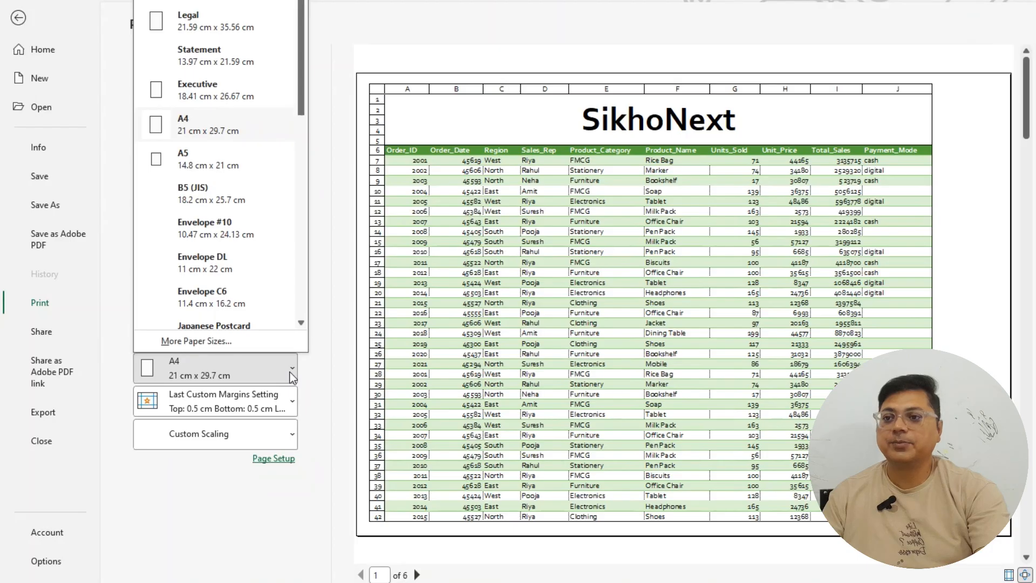
left_click(323, 358)
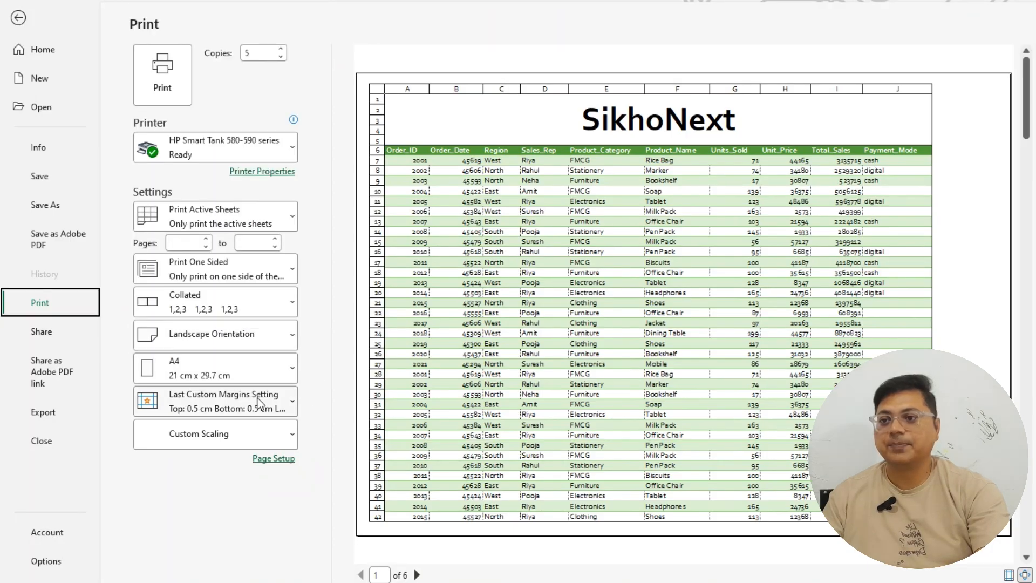
left_click(266, 411)
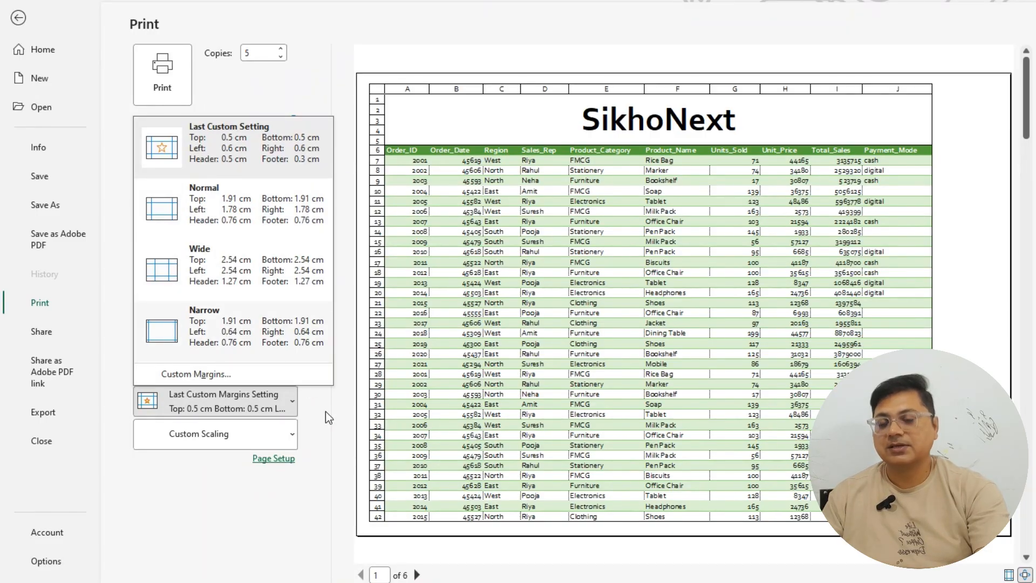
key("Escape")
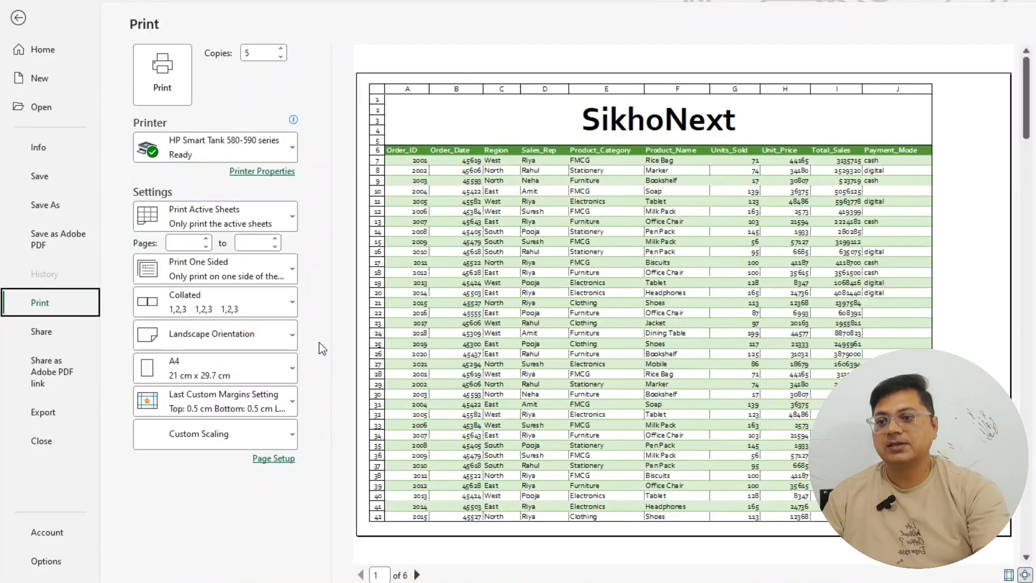
View the Page Setup options from the print settings, close them without changes and return to the sheet
left_click(276, 458)
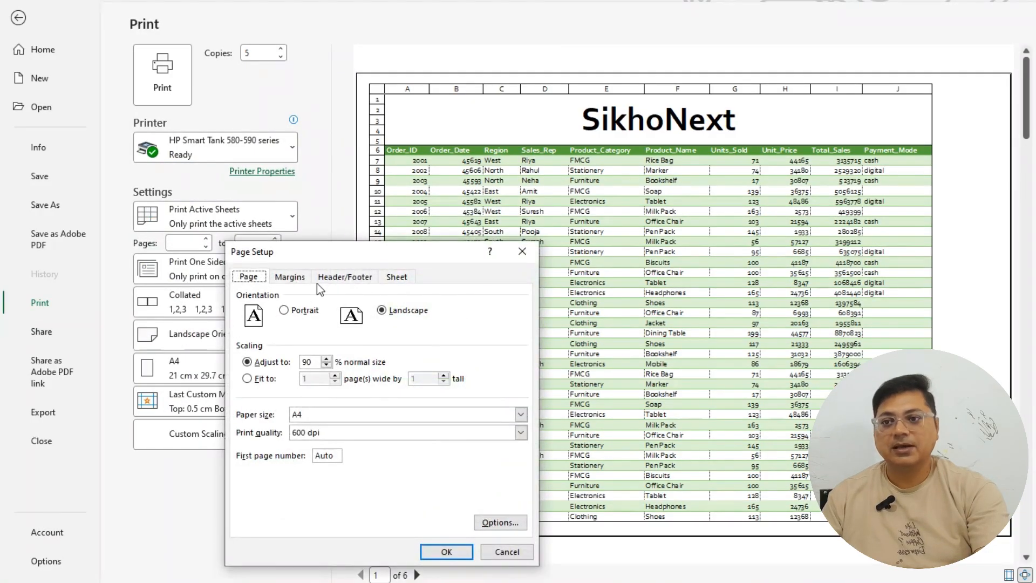
left_click(523, 251)
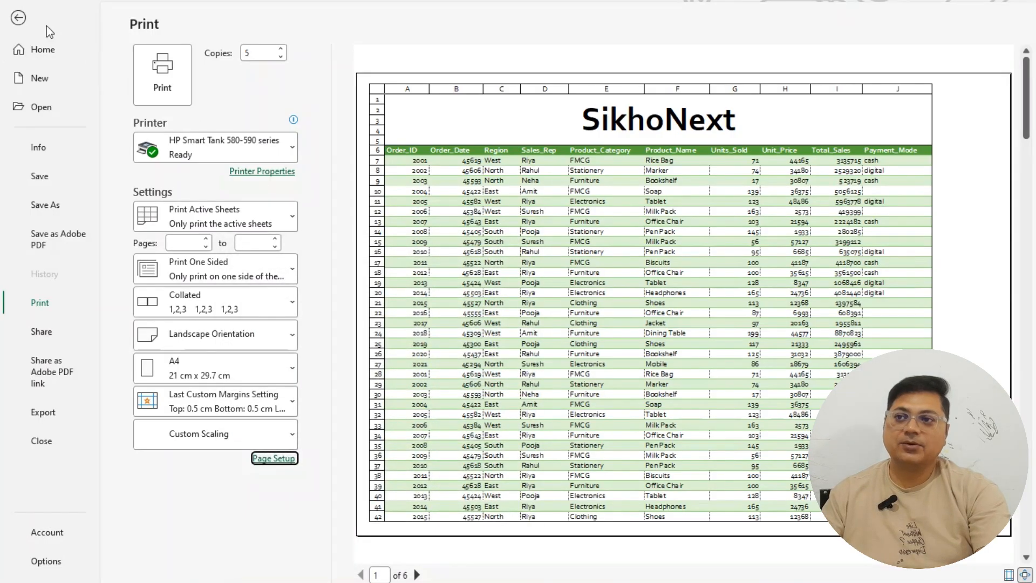
left_click(18, 19)
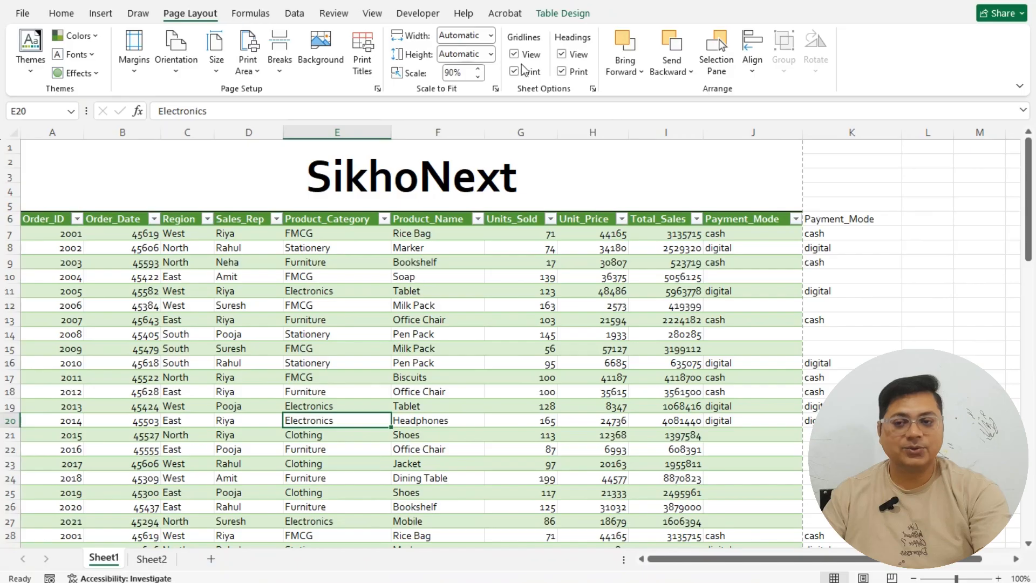
left_click_drag(766, 561, 920, 571)
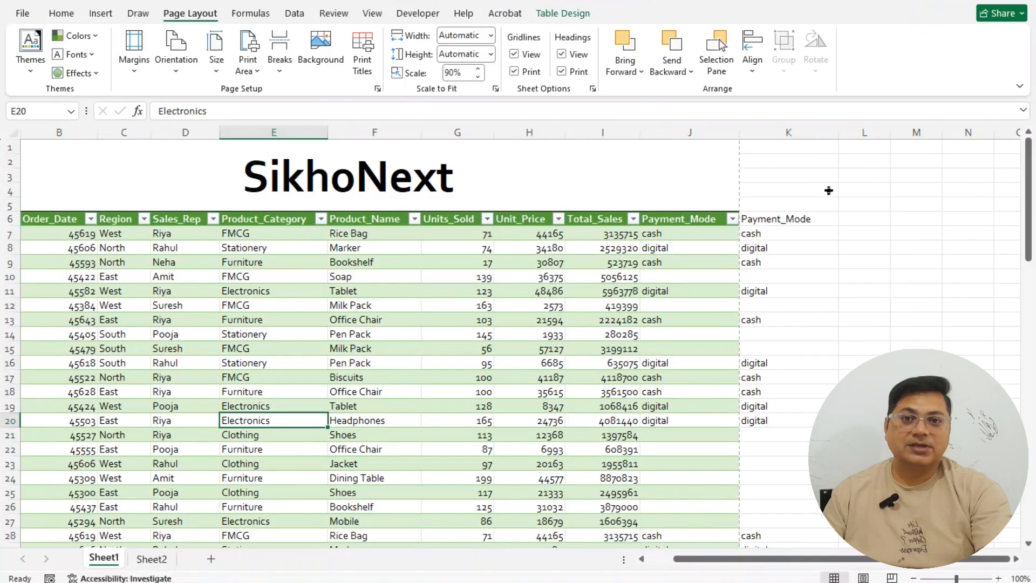
left_click(788, 132)
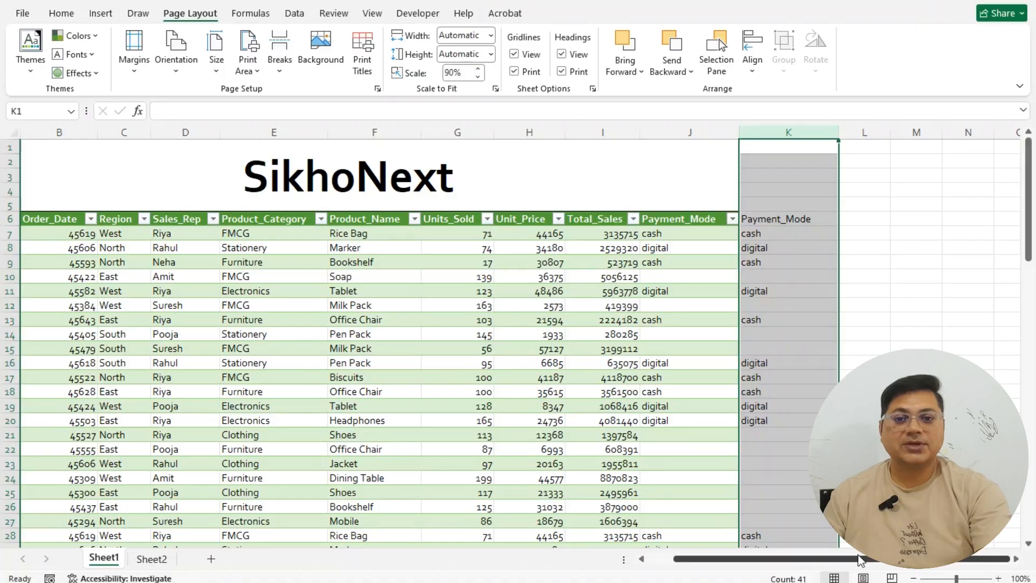
left_click_drag(834, 559, 808, 560)
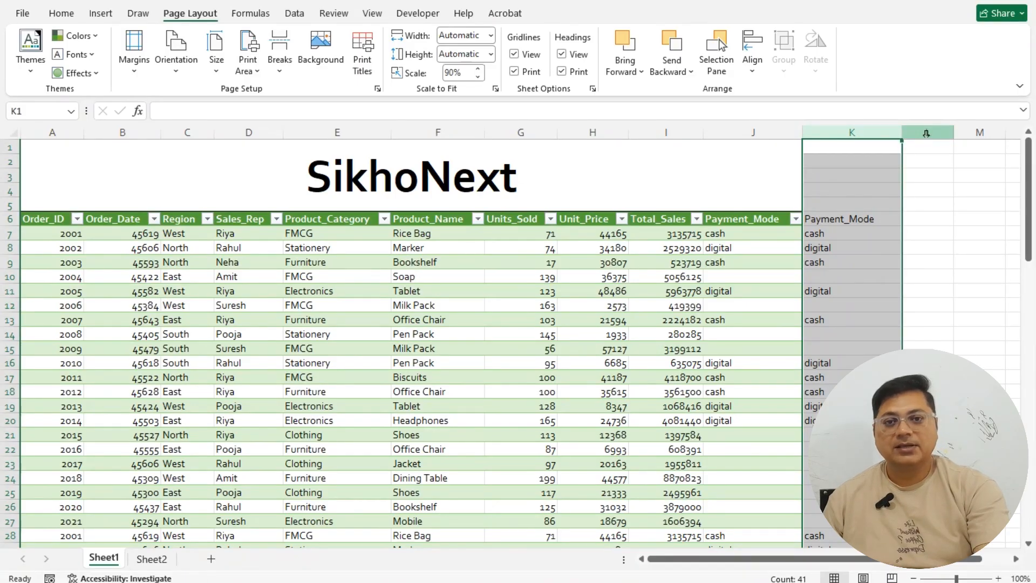
left_click(924, 205)
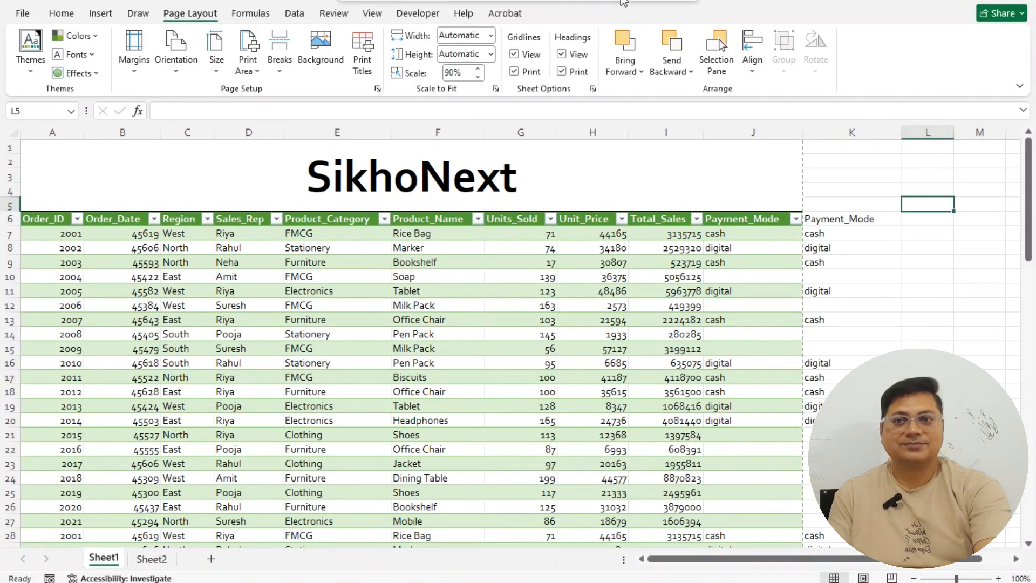
left_click(619, 2)
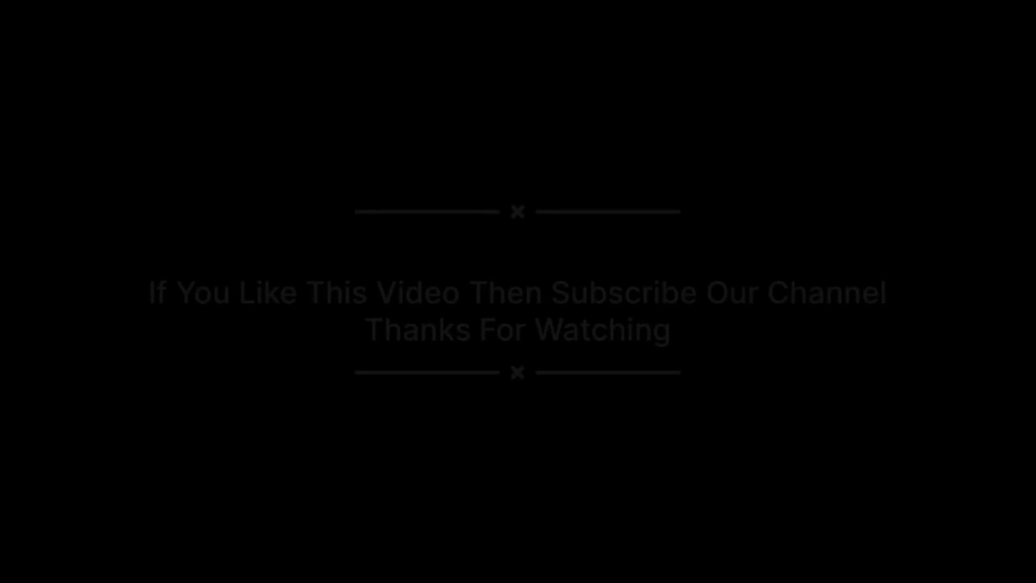